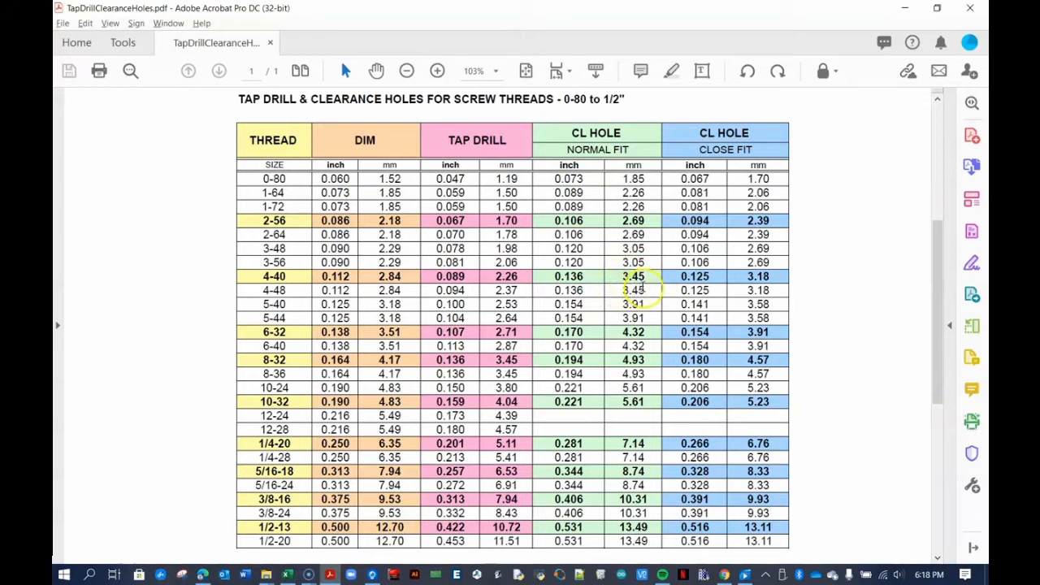
# - Switch to the browser and create a new 3D design from the Tinkercad dashboard
pyautogui.click(334, 576)
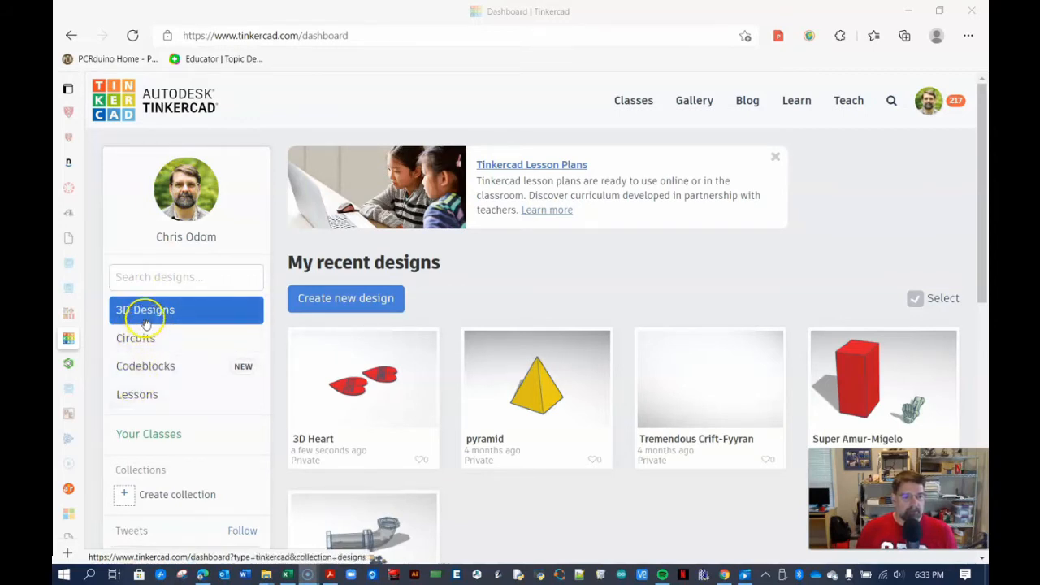
pyautogui.click(323, 301)
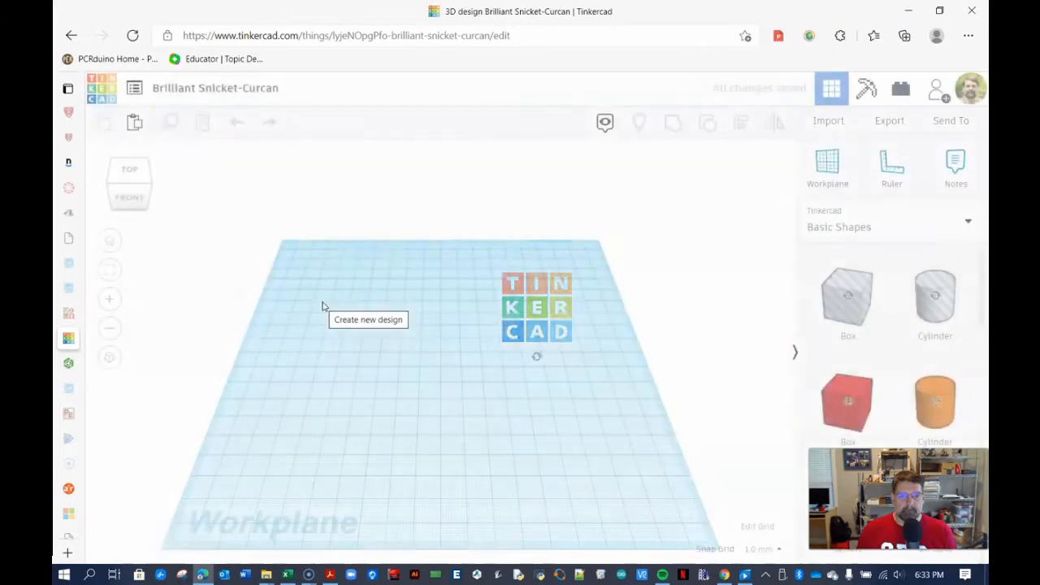
# - Rename the design as 3D Heart v2
pyautogui.click(194, 92)
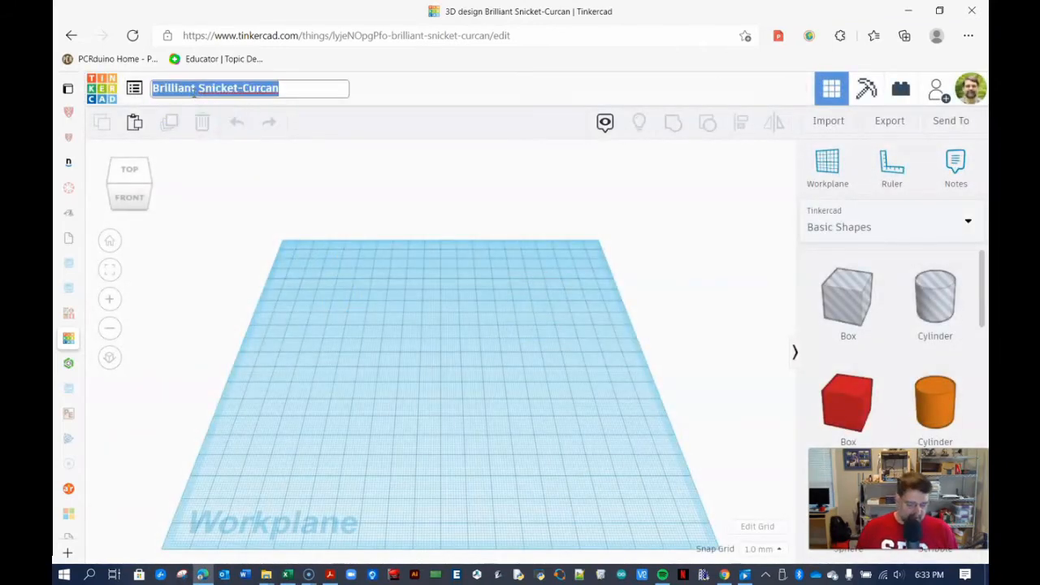
pyautogui.write('3D He')
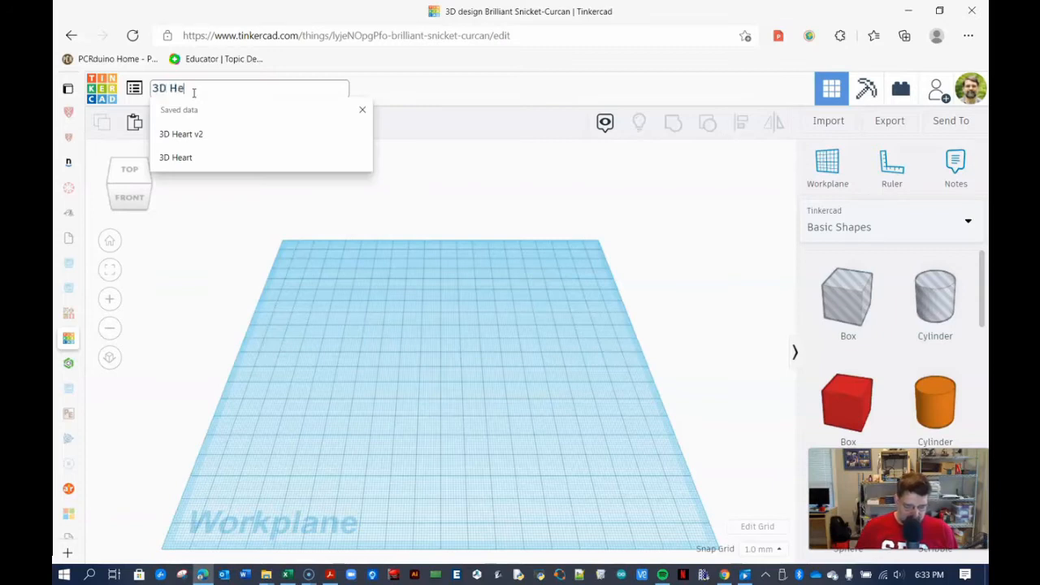
pyautogui.write('art v2')
pyautogui.press('Return')
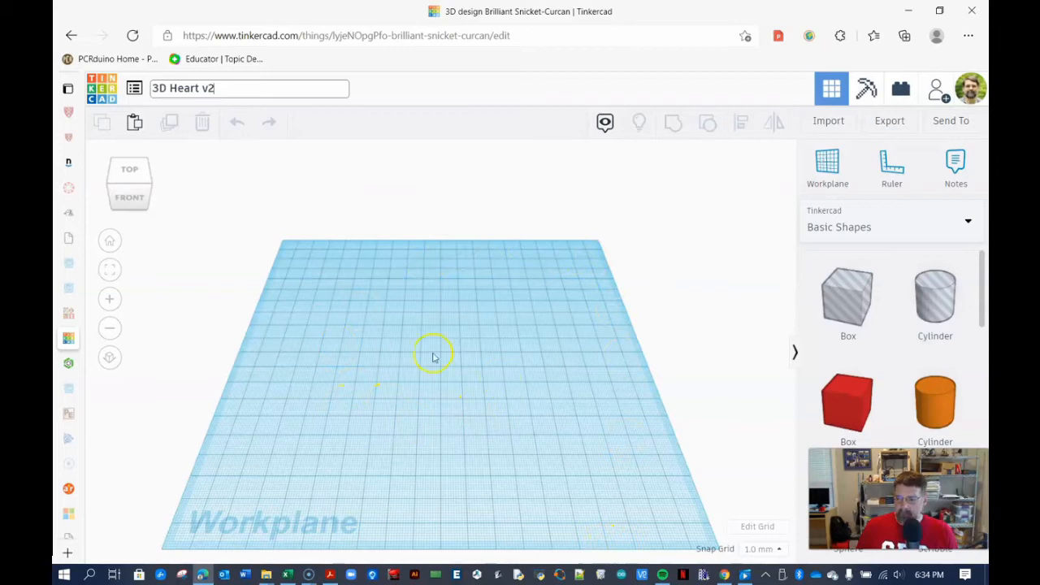
# - Place a Heart shape from the basic shapes onto the centre of the workplane
pyautogui.moveTo(982, 268); pyautogui.dragTo(981, 450)
pyautogui.click(947, 368)
pyautogui.moveTo(823, 380); pyautogui.dragTo(437, 349)
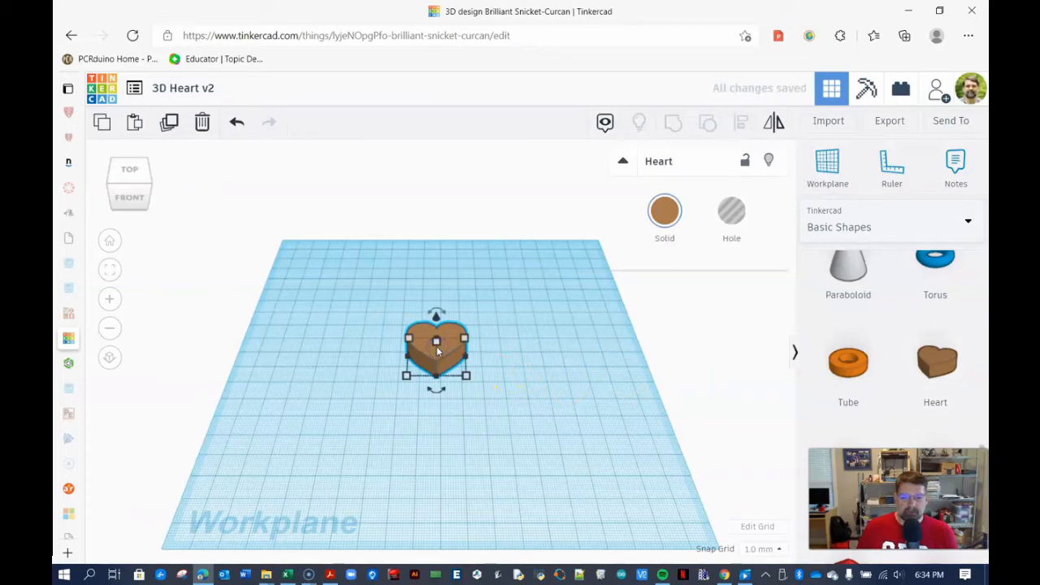
# - Move the heart toward the workplane's front-right corner
pyautogui.moveTo(149, 185); pyautogui.dragTo(148, 181)
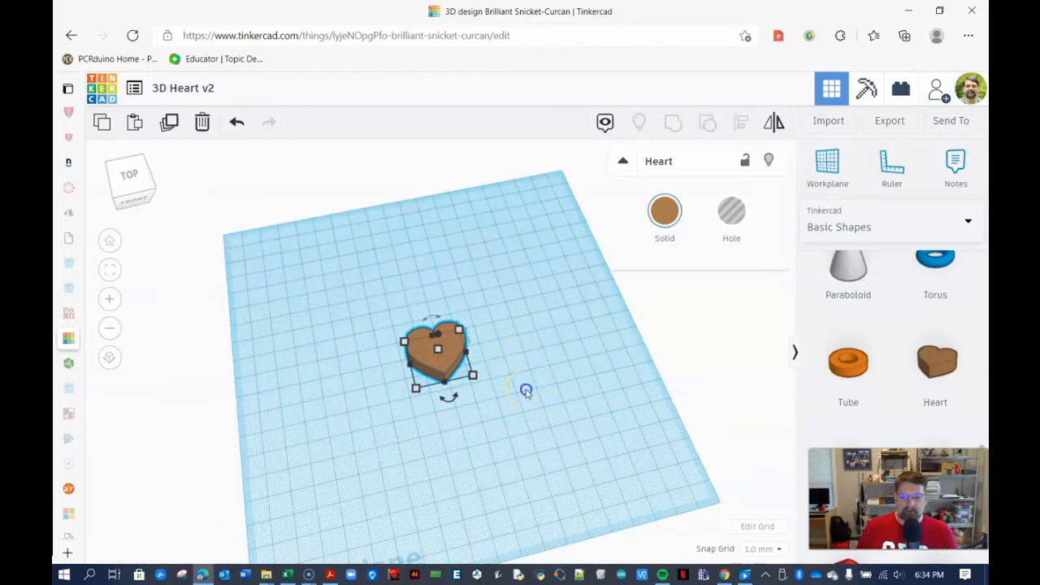
pyautogui.click(496, 371)
pyautogui.moveTo(558, 395); pyautogui.dragTo(494, 407, button='right')
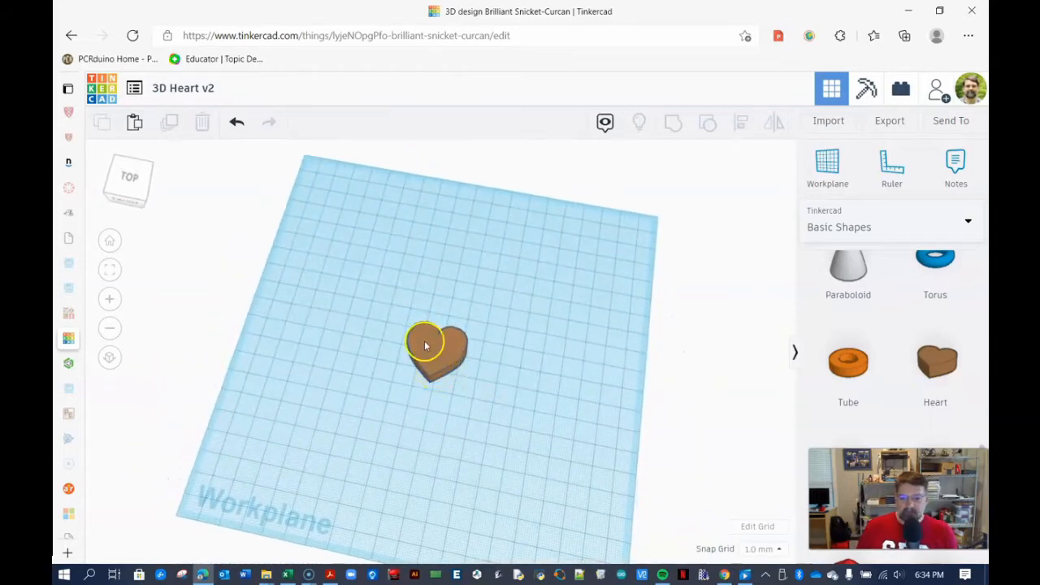
pyautogui.moveTo(437, 358); pyautogui.dragTo(555, 521)
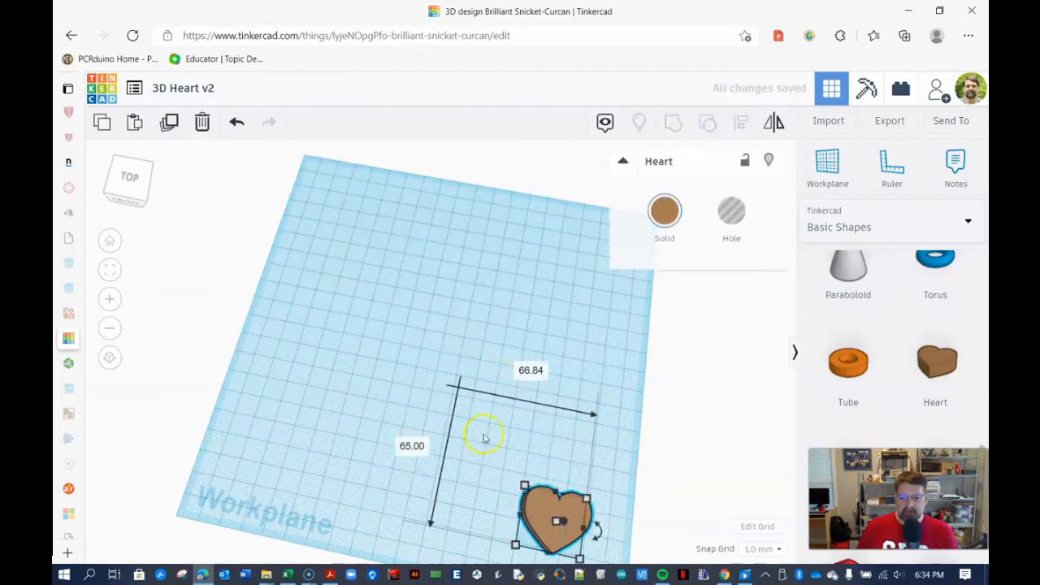
pyautogui.click(472, 403)
# - Zoom and pan around the workplane to examine the heart from different distances
pyautogui.scroll(5, 431, 378)
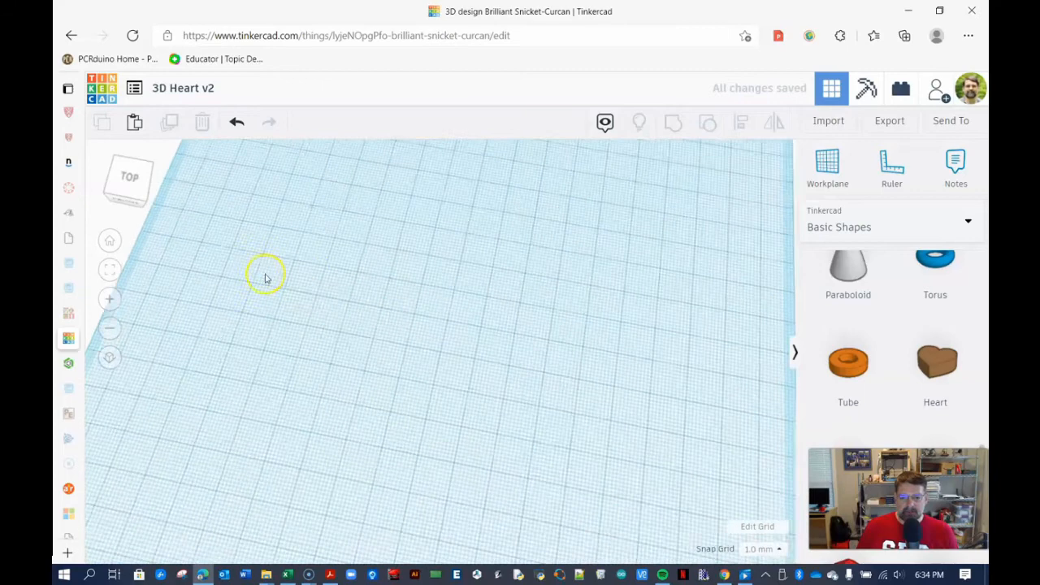
pyautogui.scroll(-5, 458, 341)
pyautogui.scroll(7, 457, 341)
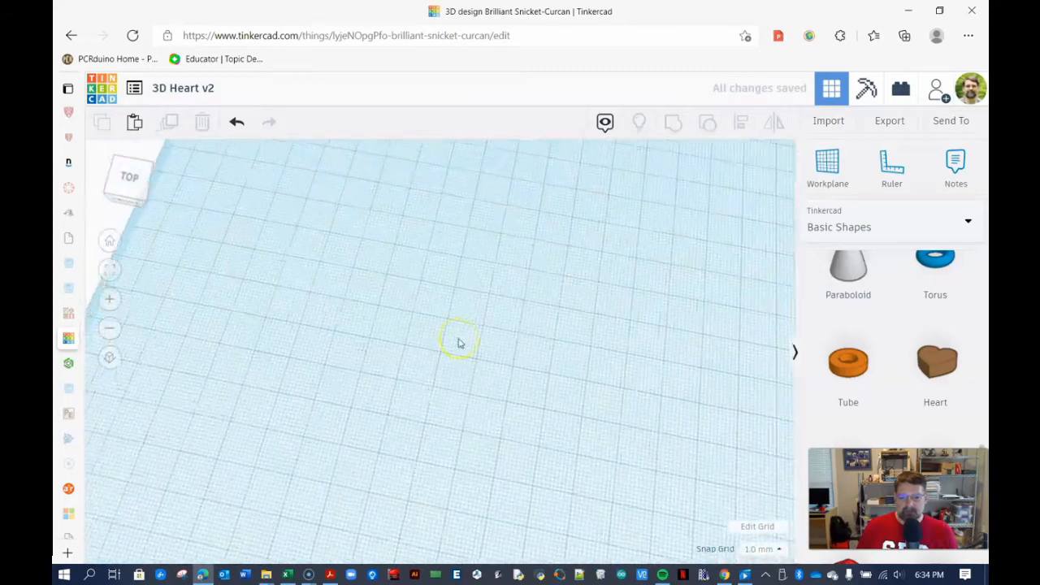
pyautogui.scroll(-4, 457, 343)
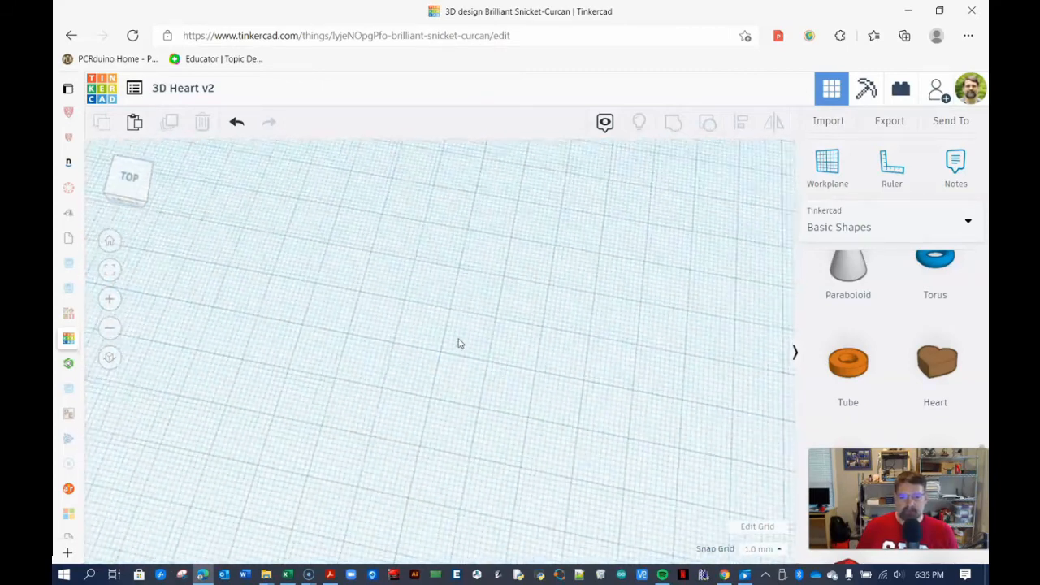
pyautogui.scroll(-3, 457, 343)
pyautogui.click(571, 520)
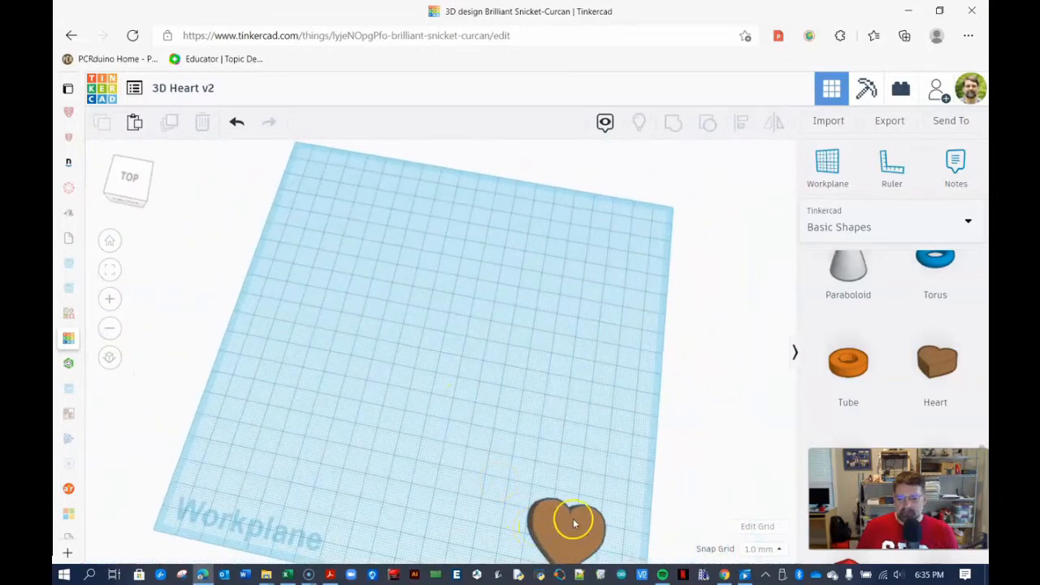
pyautogui.scroll(-3, 500, 457)
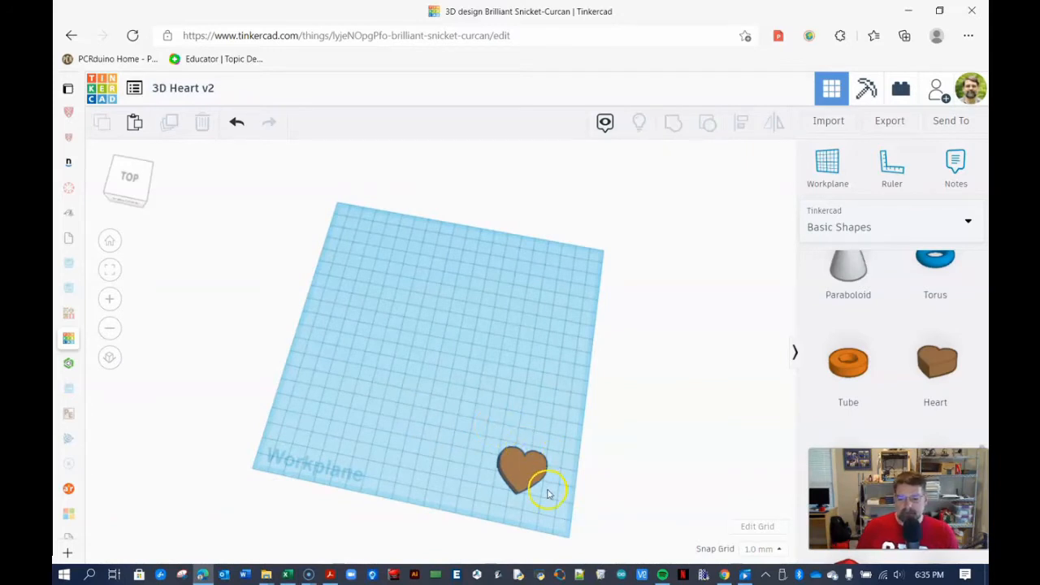
pyautogui.scroll(5, 508, 415)
pyautogui.moveTo(499, 390); pyautogui.dragTo(327, 205, button='middle')
pyautogui.moveTo(550, 349); pyautogui.dragTo(367, 225, button='middle')
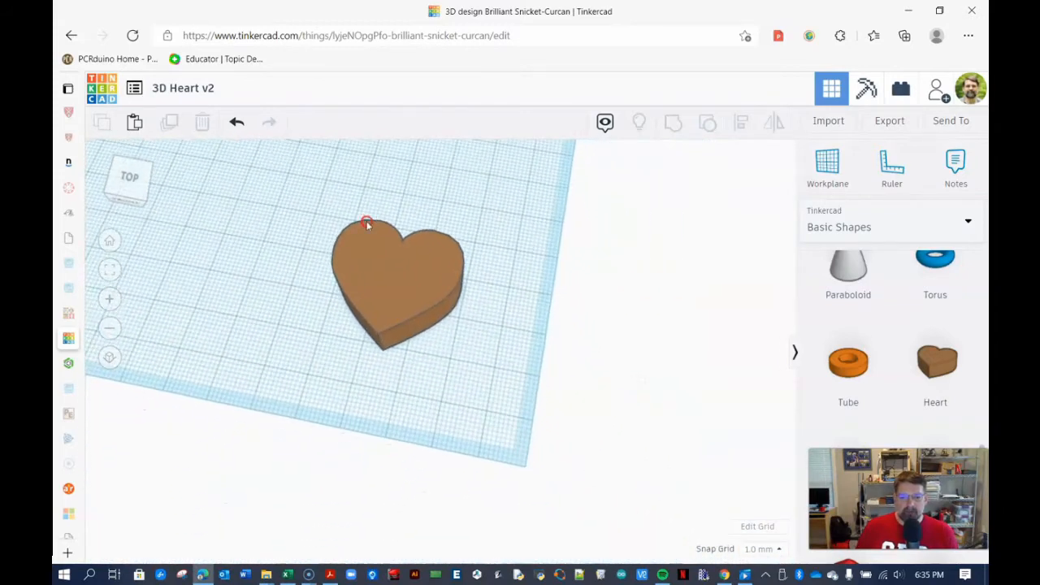
pyautogui.moveTo(460, 401); pyautogui.dragTo(578, 529, button='middle')
pyautogui.scroll(-6, 582, 440)
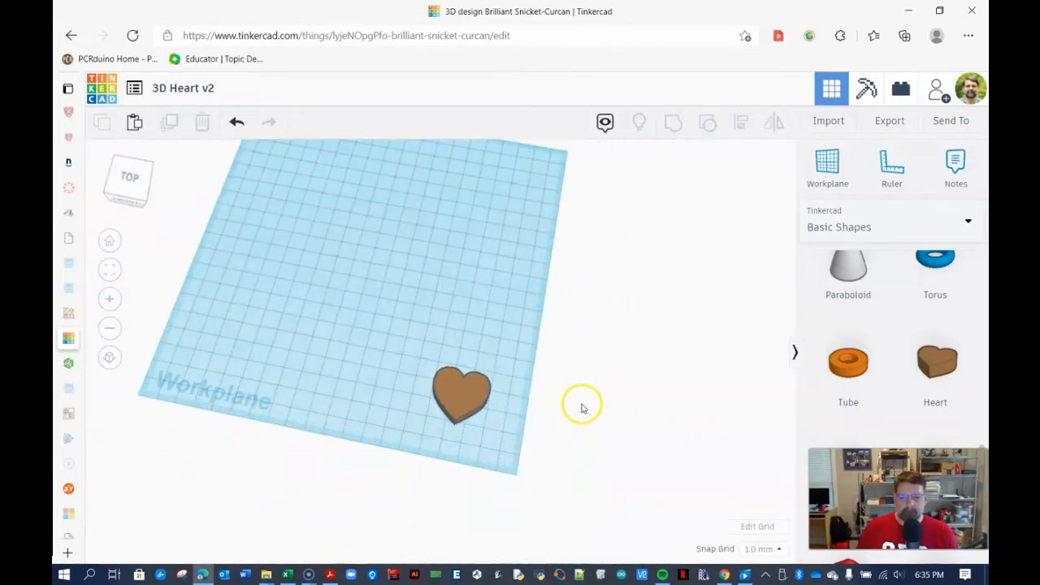
# - Move the heart back toward the middle of the workplane
pyautogui.moveTo(458, 387); pyautogui.dragTo(396, 290)
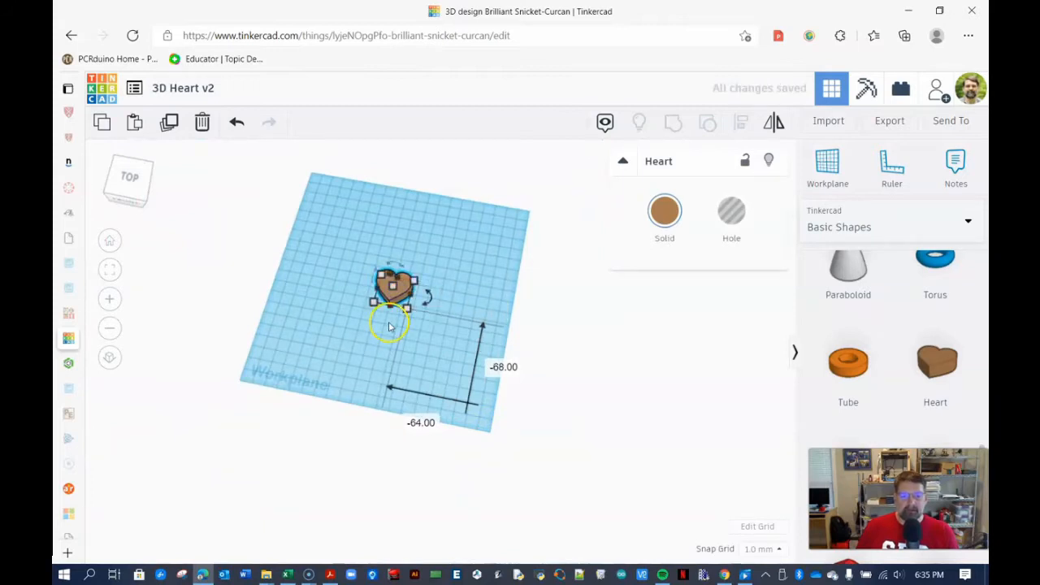
pyautogui.click(387, 319)
# - Resize the heart to 66 mm by 66 mm
pyautogui.click(131, 178)
pyautogui.scroll(5, 341, 293)
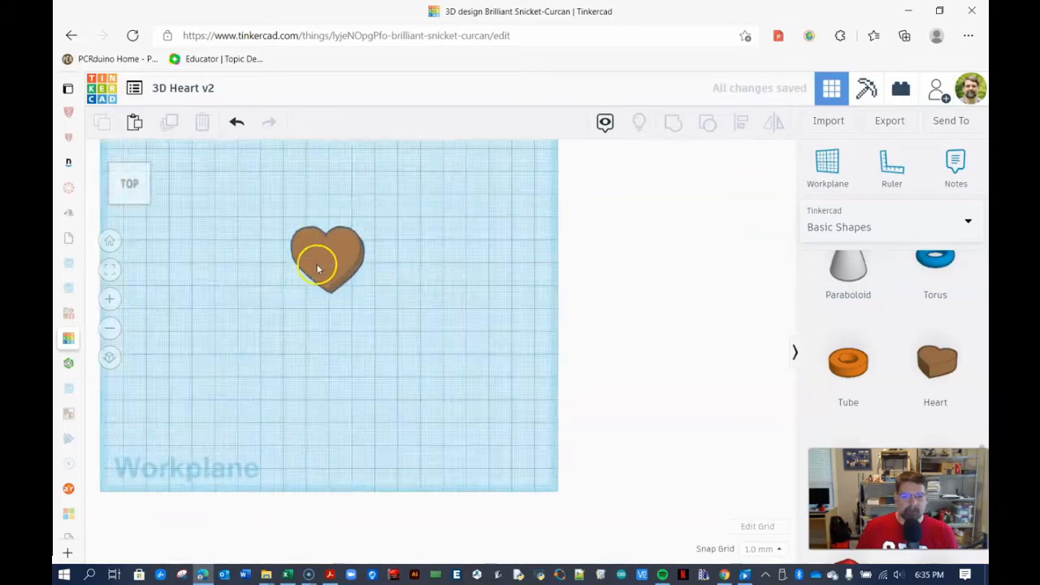
pyautogui.moveTo(326, 255); pyautogui.dragTo(423, 329, button='right')
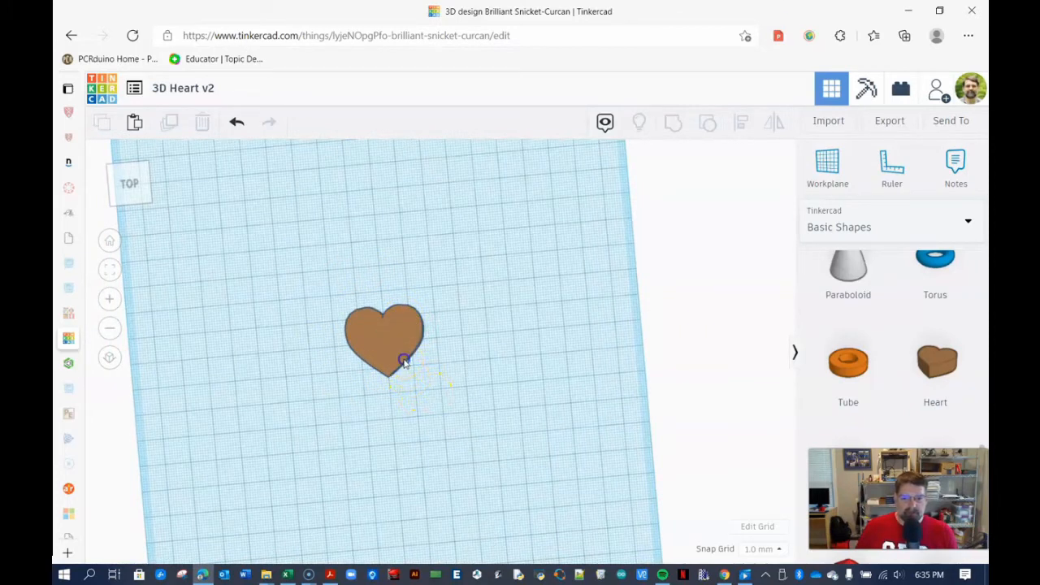
pyautogui.click(404, 362)
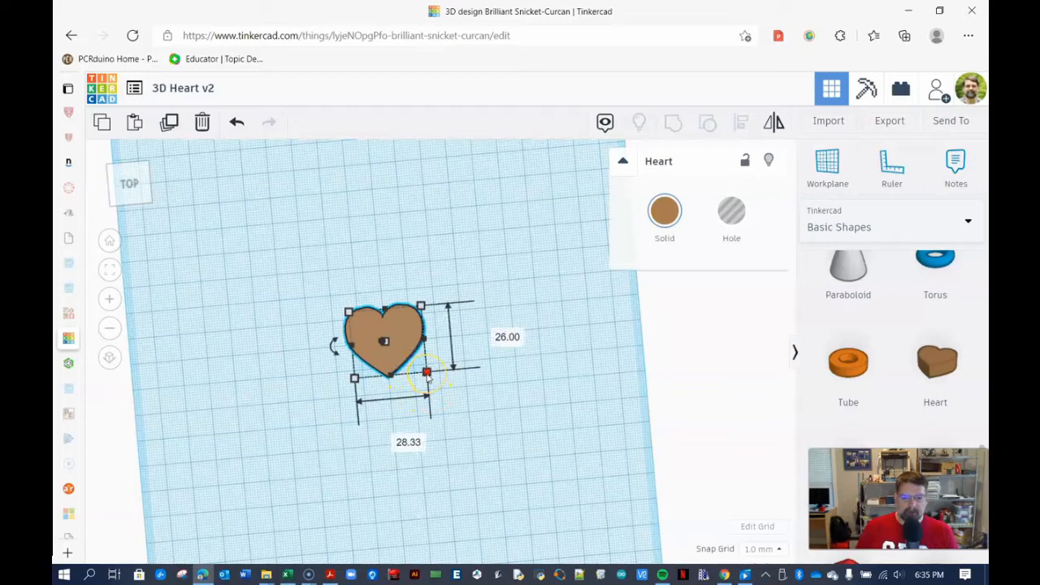
pyautogui.click(427, 374)
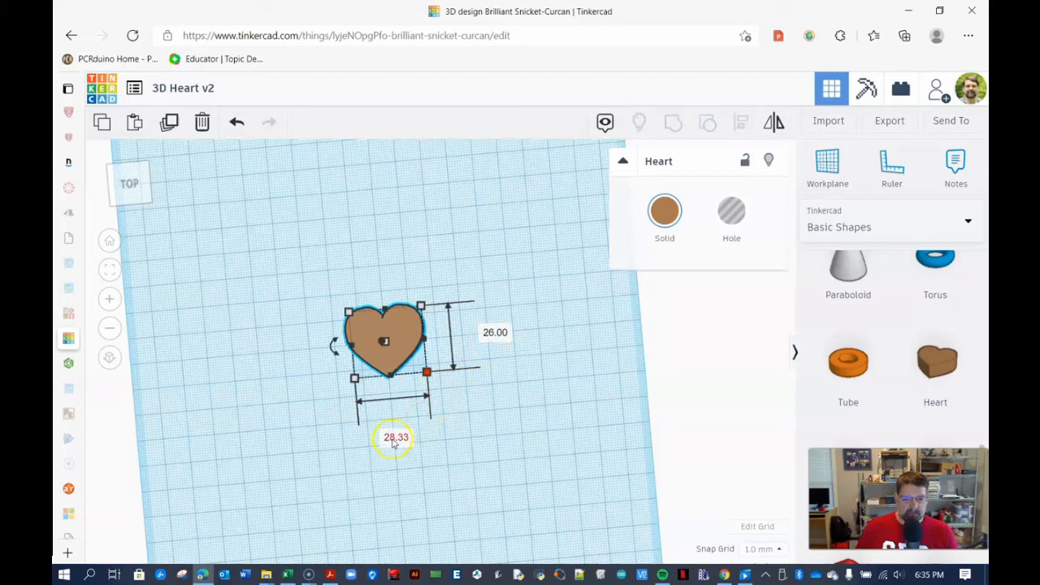
pyautogui.click(770, 551)
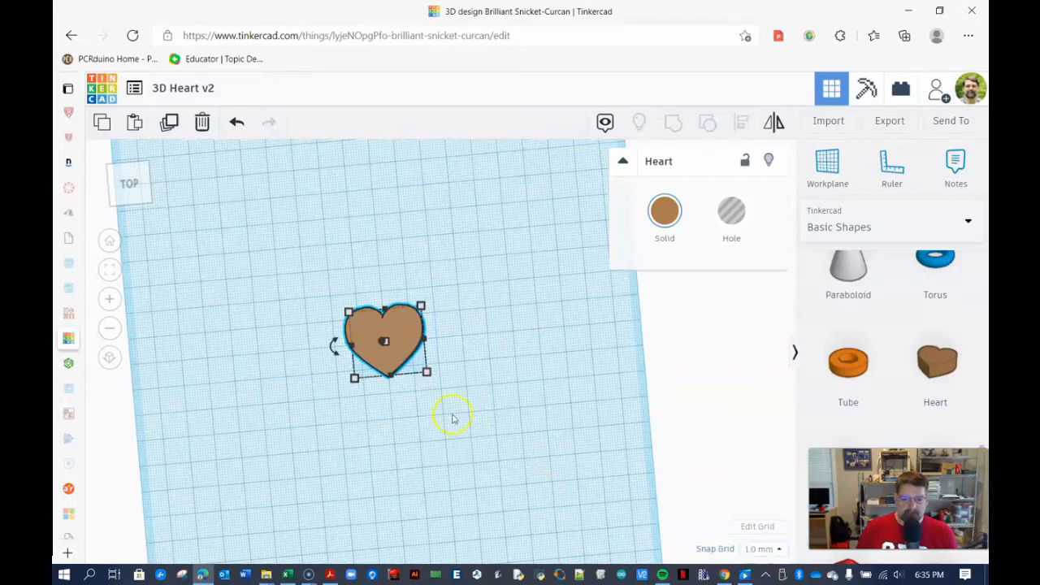
pyautogui.click(429, 373)
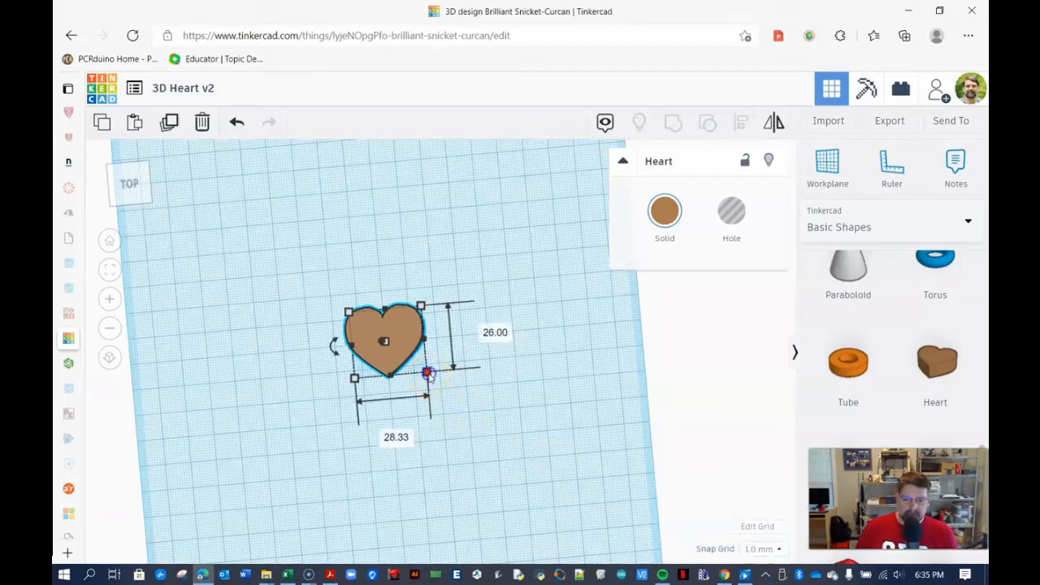
pyautogui.click(504, 329)
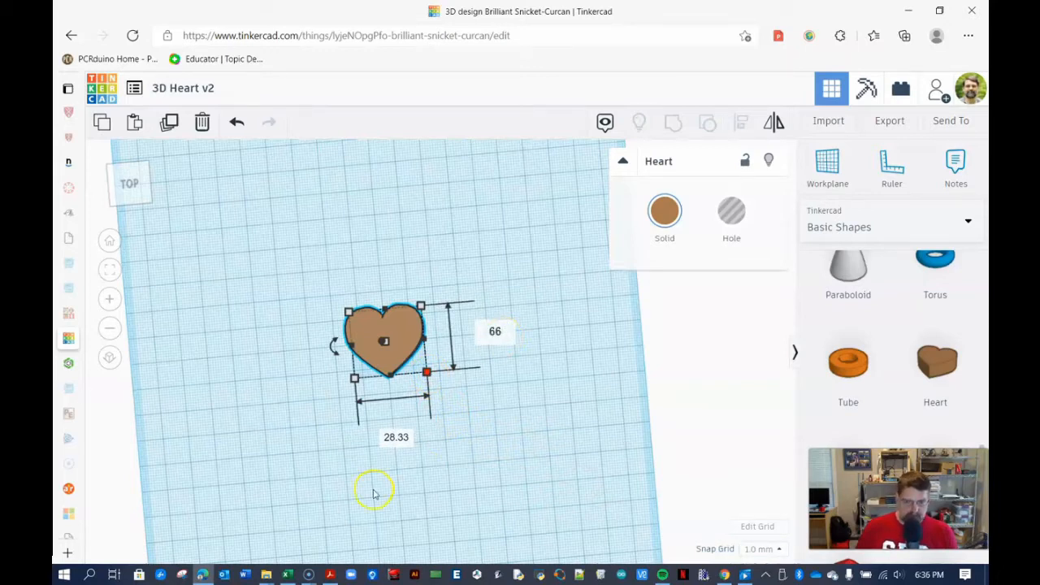
pyautogui.write('66')
pyautogui.press('Tab')
pyautogui.write('66')
pyautogui.press('Return')
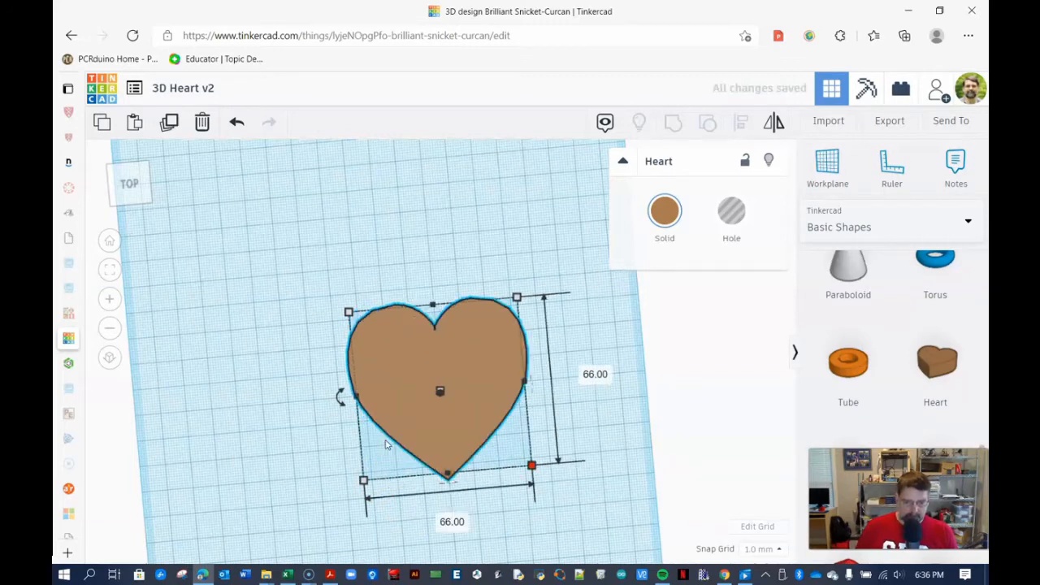
# - Set the heart's height to 2 mm
pyautogui.moveTo(551, 509); pyautogui.dragTo(525, 435, button='right')
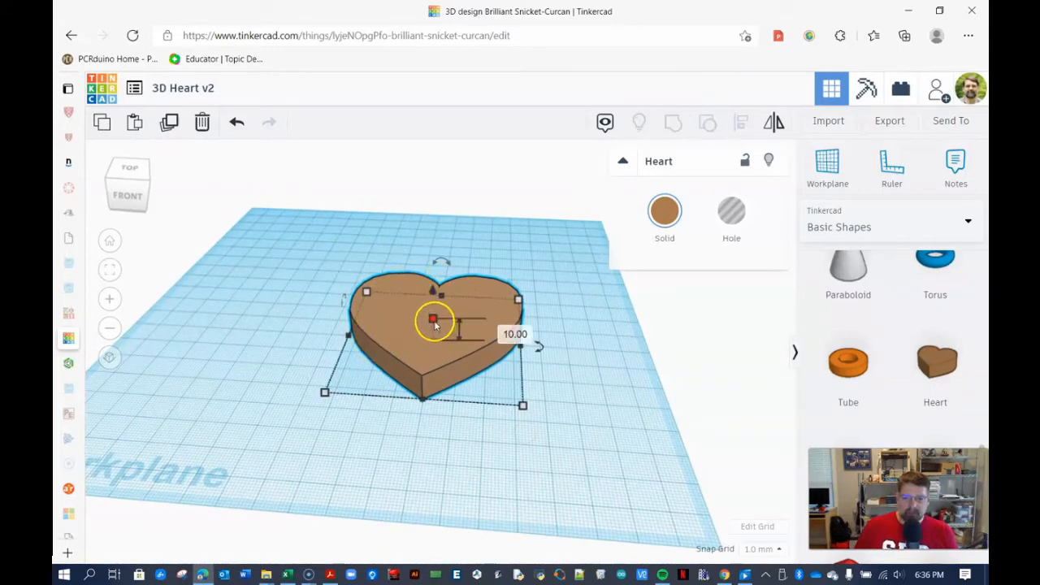
pyautogui.click(498, 330)
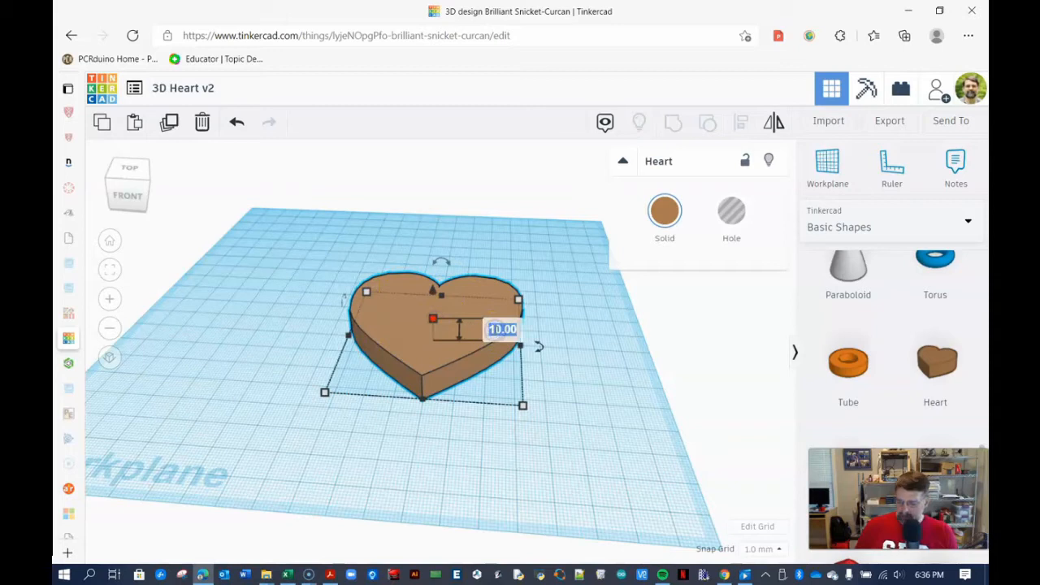
pyautogui.press('Return')
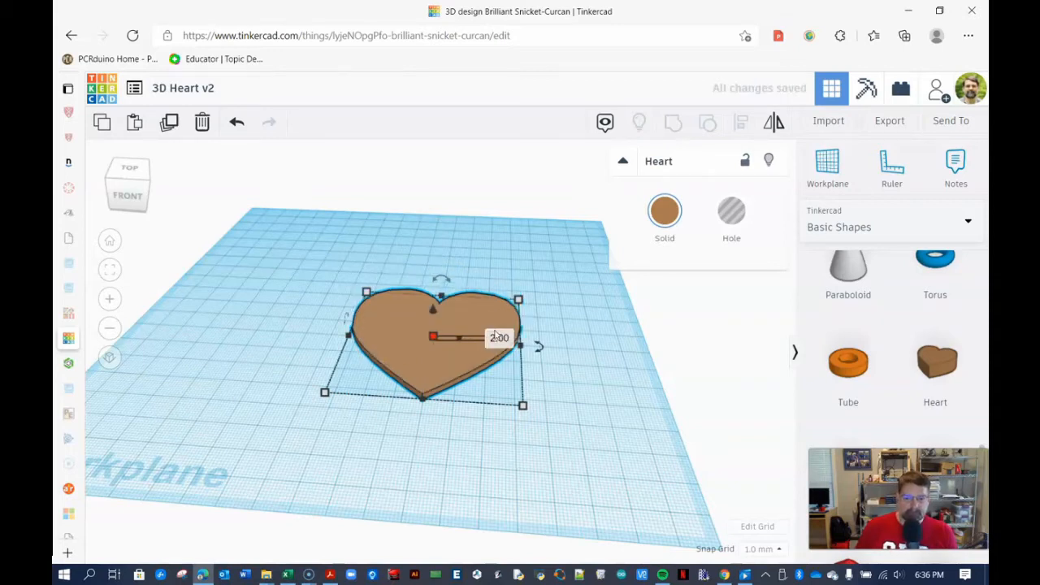
# - Colour the heart red and shift it slightly on the workplane
pyautogui.click(665, 211)
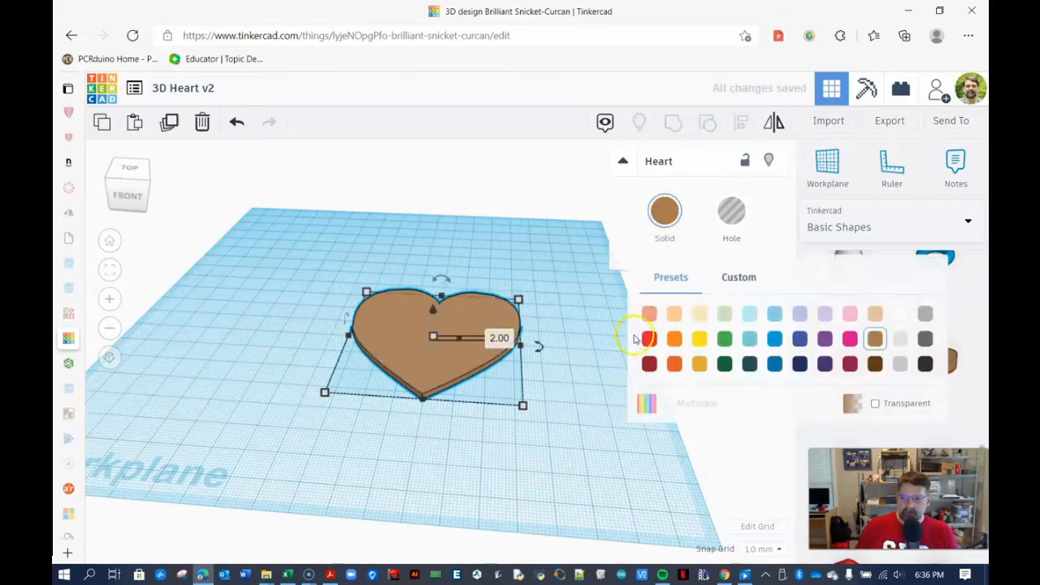
pyautogui.click(649, 339)
pyautogui.moveTo(340, 269); pyautogui.dragTo(352, 312, button='right')
pyautogui.click(419, 350)
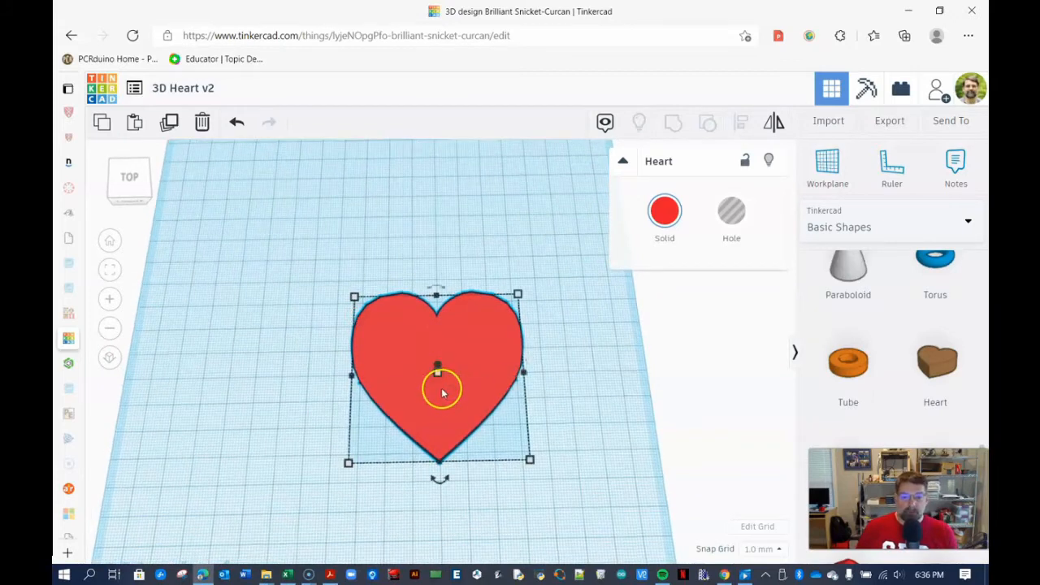
pyautogui.moveTo(448, 397); pyautogui.dragTo(426, 388)
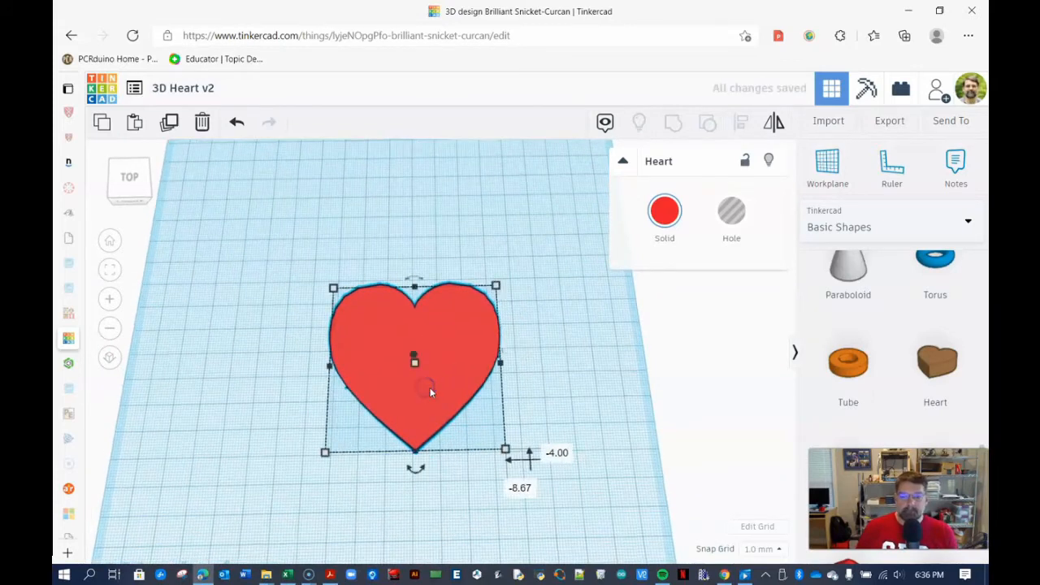
pyautogui.click(557, 407)
pyautogui.moveTo(557, 407)
pyautogui.mouseDown(button='right')
pyautogui.moveTo(529, 352)
pyautogui.moveTo(555, 405)
pyautogui.mouseUp(button='right')
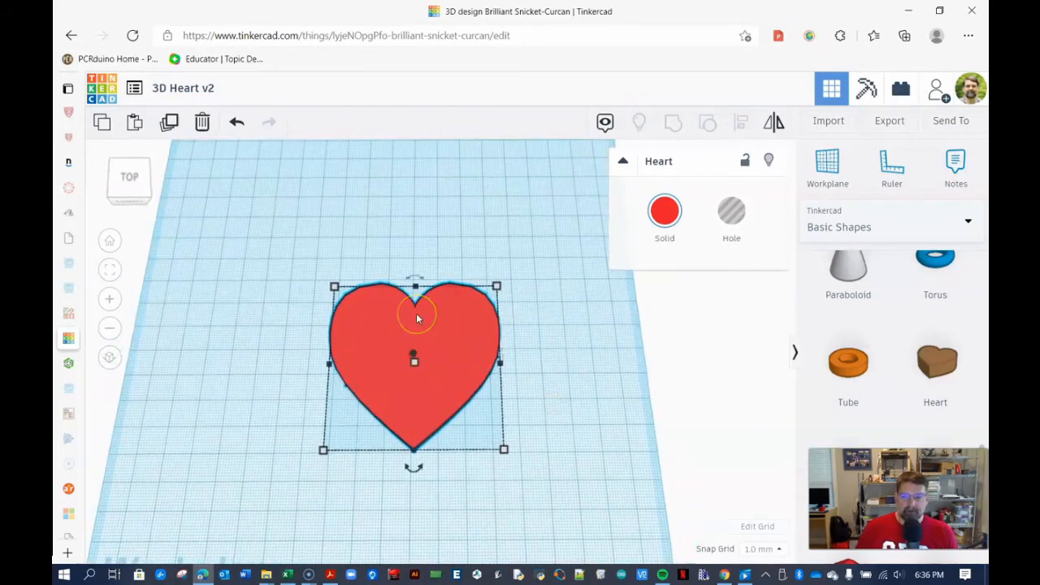
# - Add a 20 mm cylinder just above the top of the heart
pyautogui.scroll(8, 955, 350)
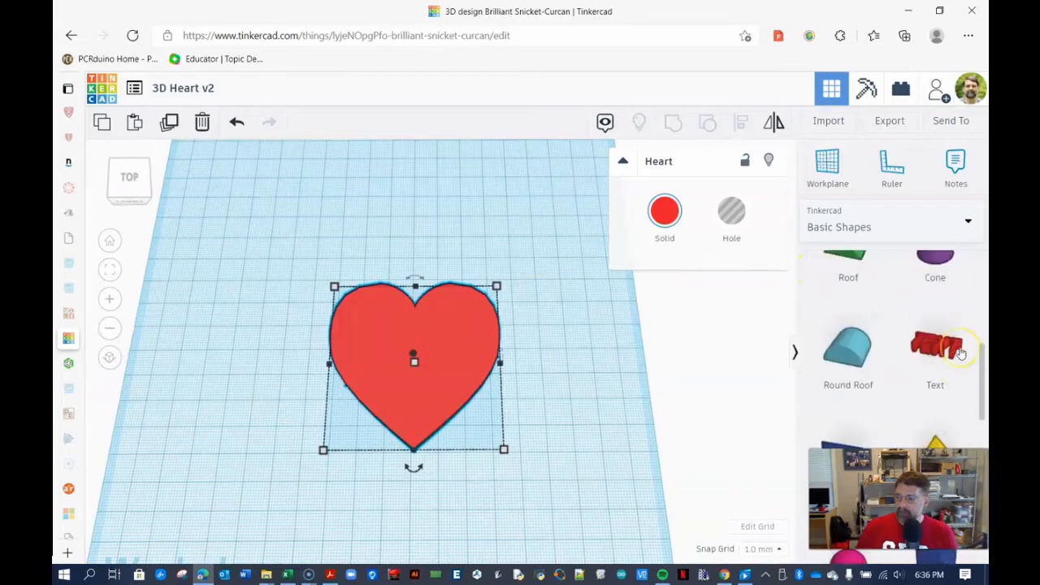
pyautogui.scroll(1, 961, 353)
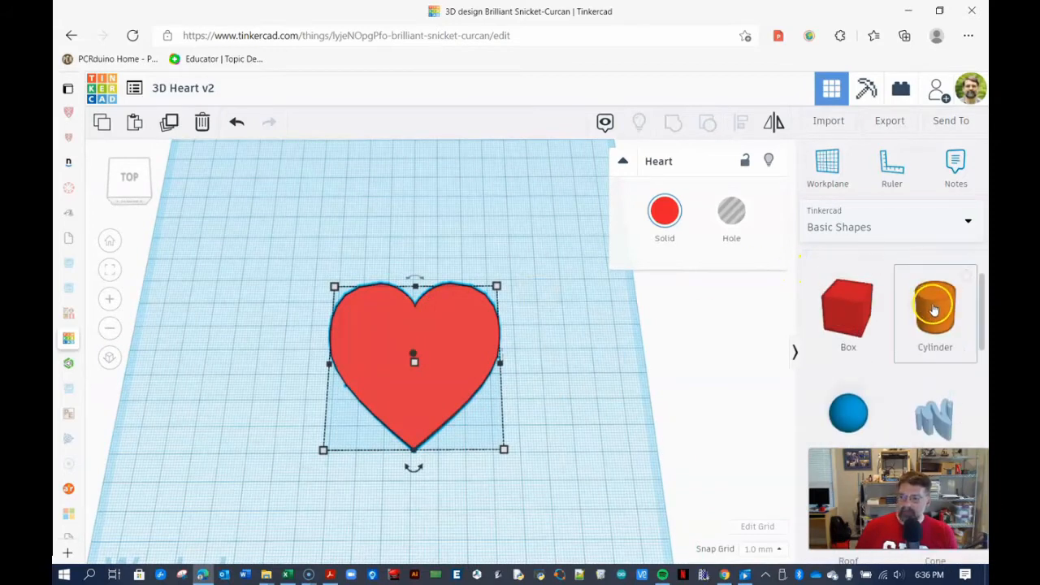
pyautogui.moveTo(935, 312); pyautogui.dragTo(900, 309)
pyautogui.moveTo(580, 259); pyautogui.dragTo(459, 240)
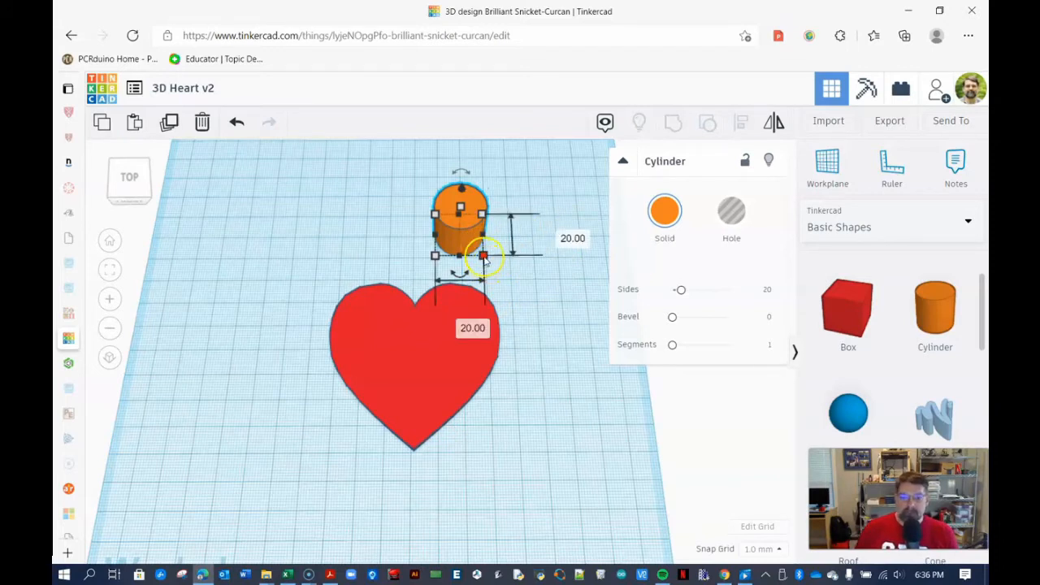
pyautogui.click(561, 236)
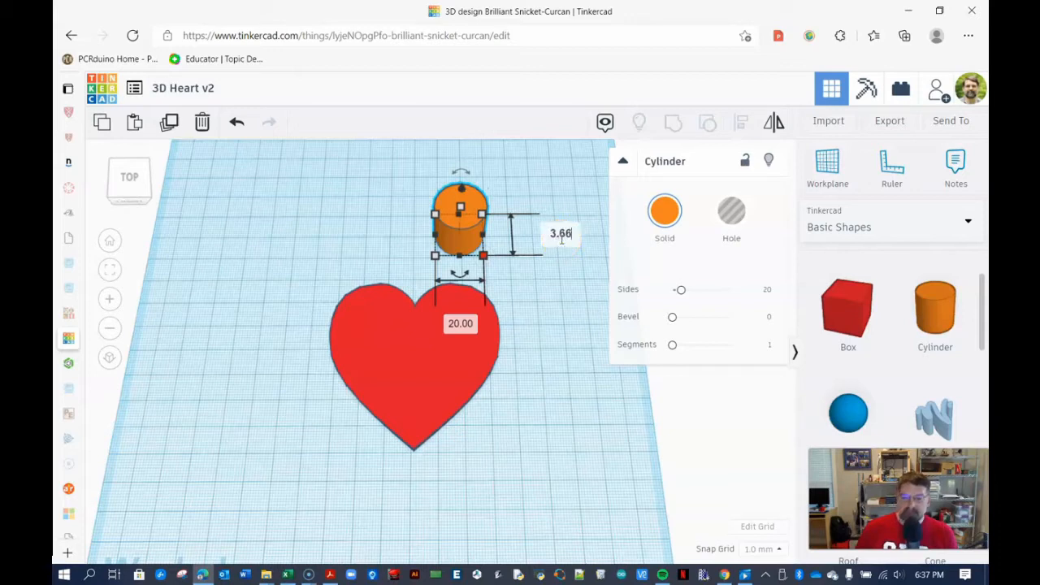
pyautogui.click(463, 323)
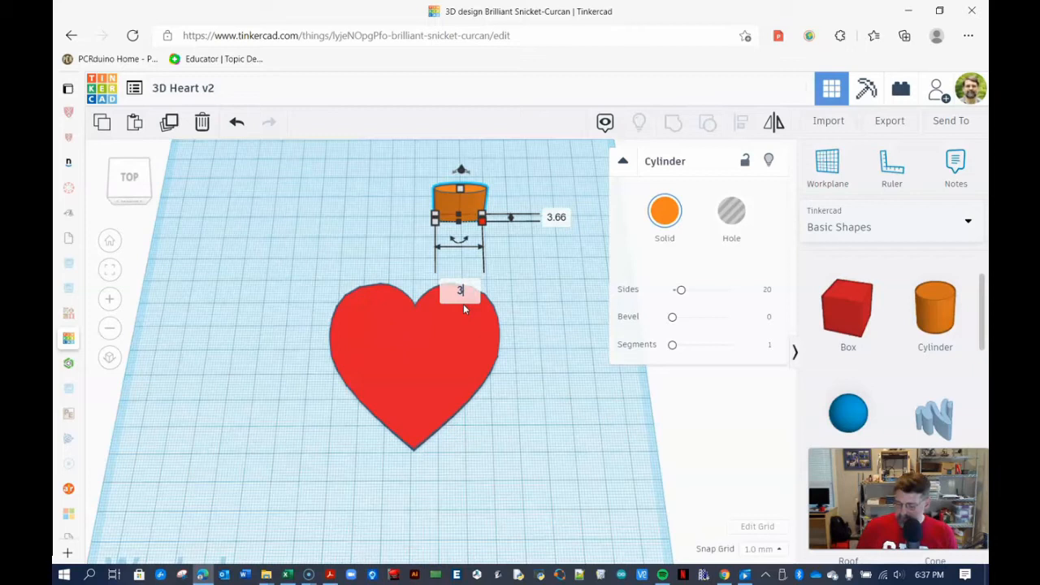
pyautogui.press('Return')
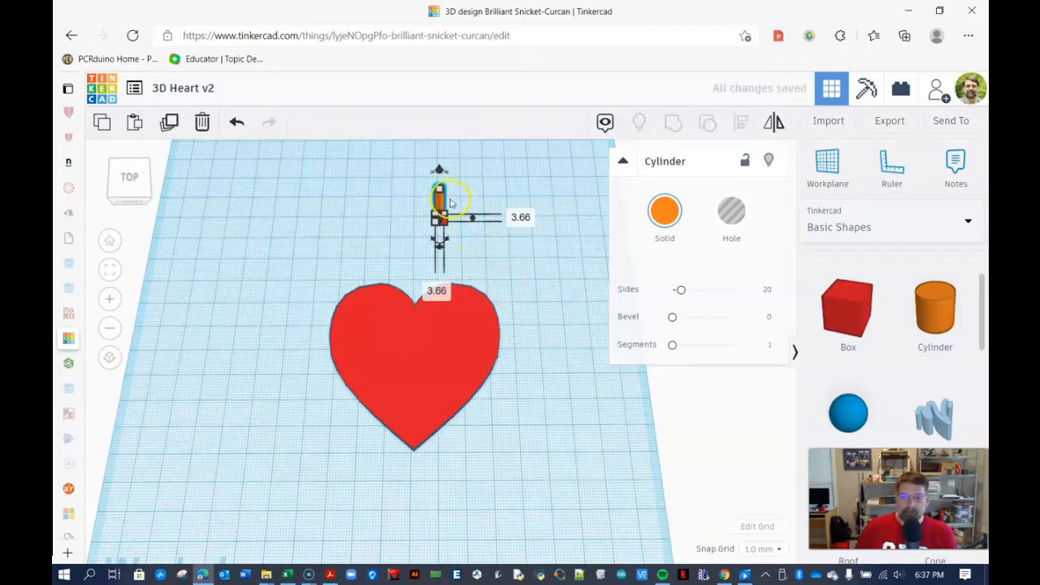
pyautogui.scroll(4, 439, 181)
pyautogui.scroll(-3, 479, 228)
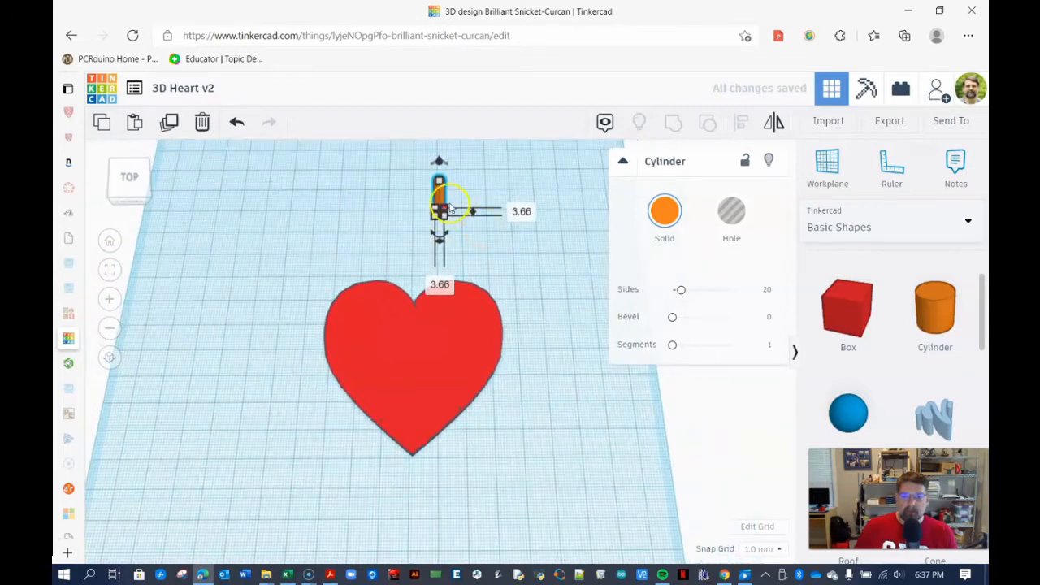
pyautogui.hotkey('ctrl', 'z')
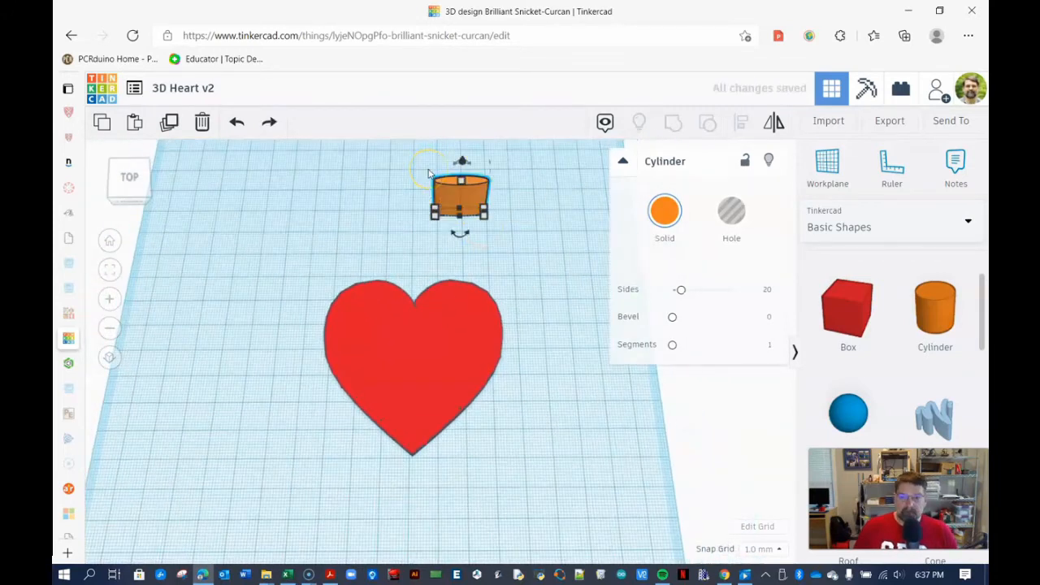
pyautogui.hotkey('ctrl', 'z')
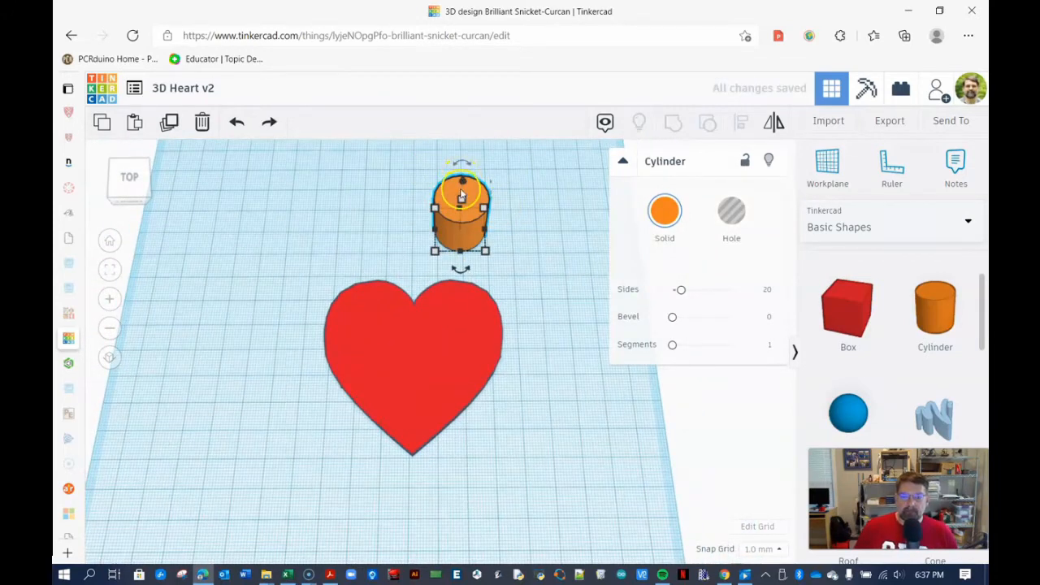
# - Increase the cylinder's sides to 64 for a smoother outline
pyautogui.moveTo(461, 195); pyautogui.dragTo(431, 318, button='middle')
pyautogui.scroll(3, 449, 322)
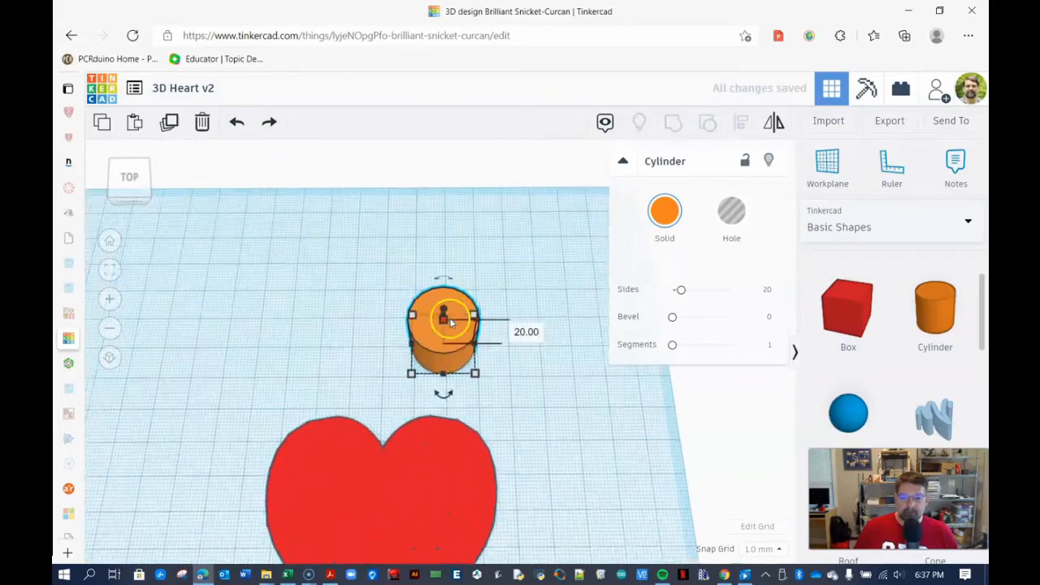
pyautogui.scroll(6, 474, 270)
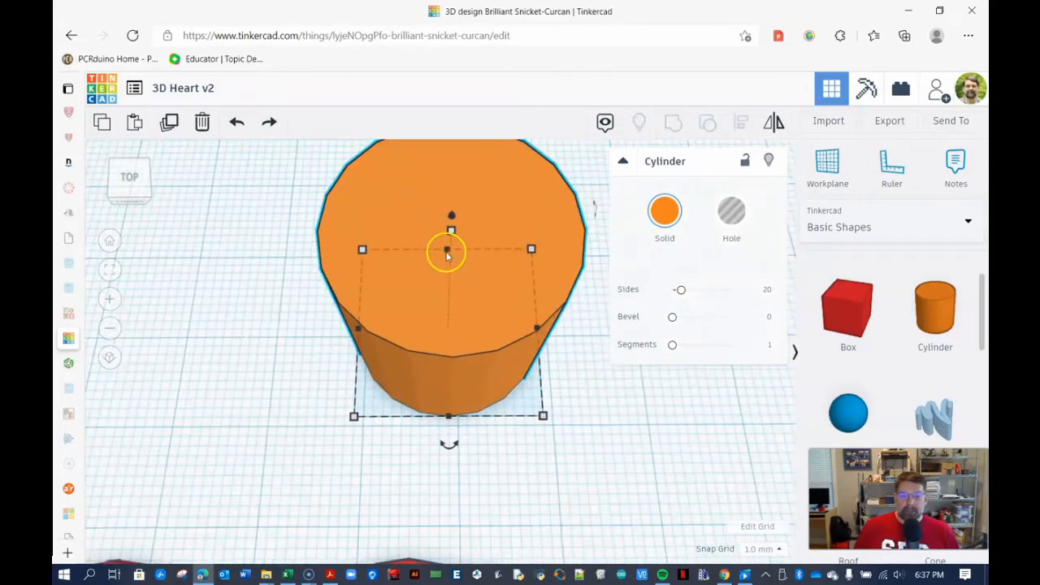
pyautogui.moveTo(420, 314); pyautogui.dragTo(404, 390, button='right')
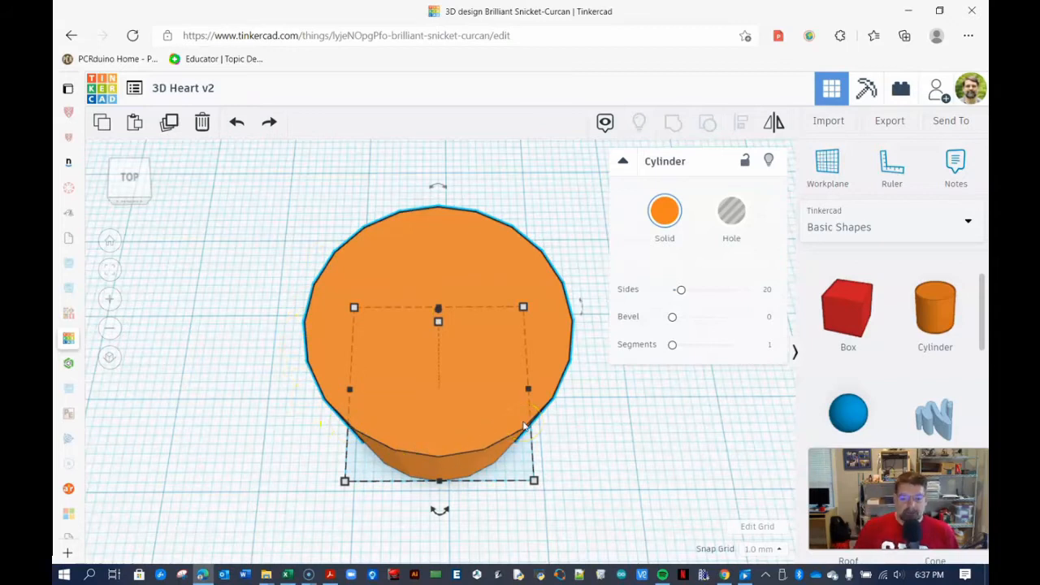
pyautogui.click(767, 291)
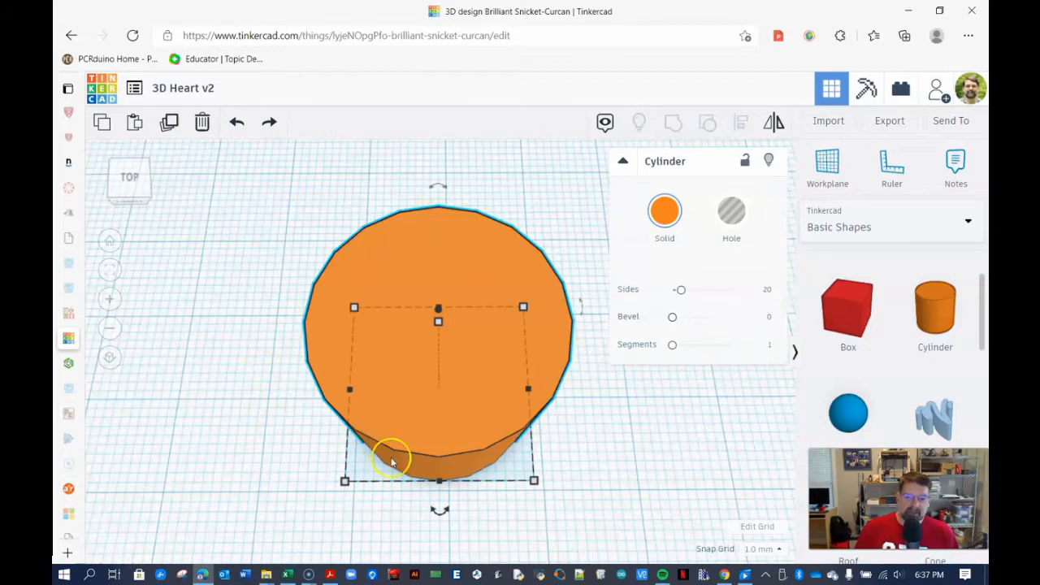
pyautogui.moveTo(681, 291); pyautogui.dragTo(746, 297)
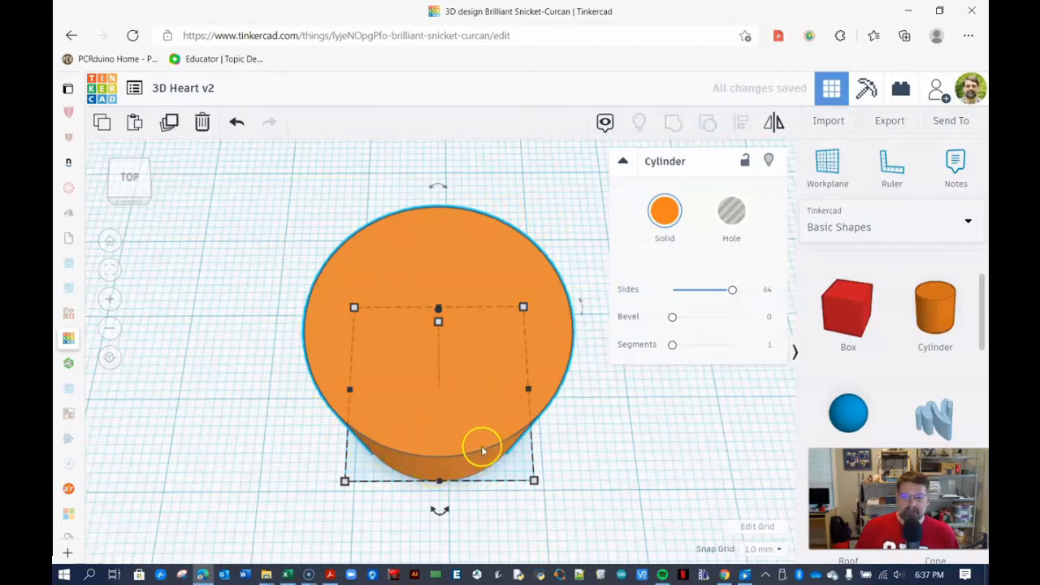
# - Resize the cylinder's footprint to 3.66 mm by 3.66 mm
pyautogui.click(536, 482)
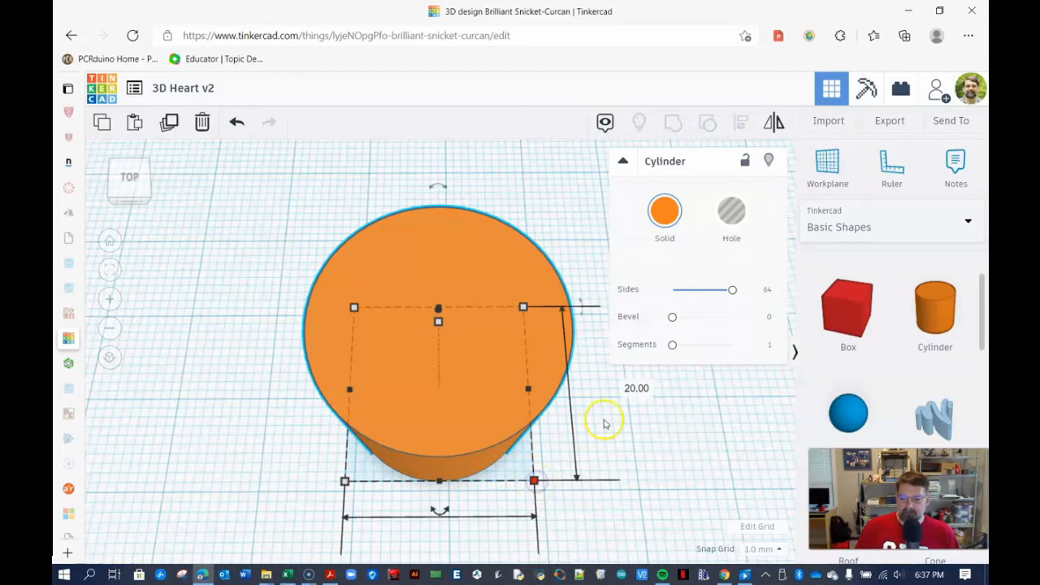
pyautogui.click(634, 389)
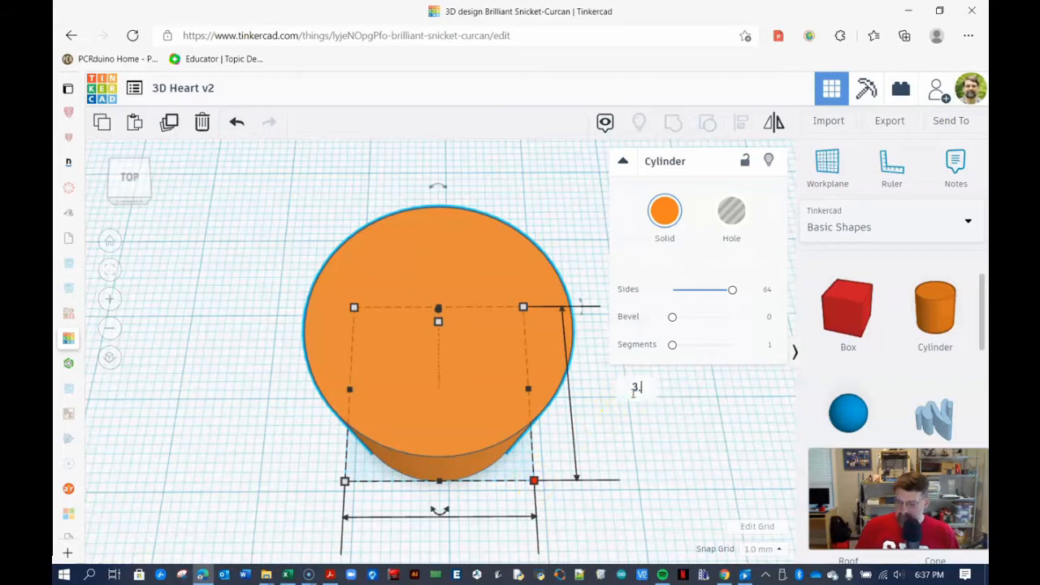
pyautogui.write('3.66')
pyautogui.press('Return')
pyautogui.click(432, 439)
pyautogui.write('3')
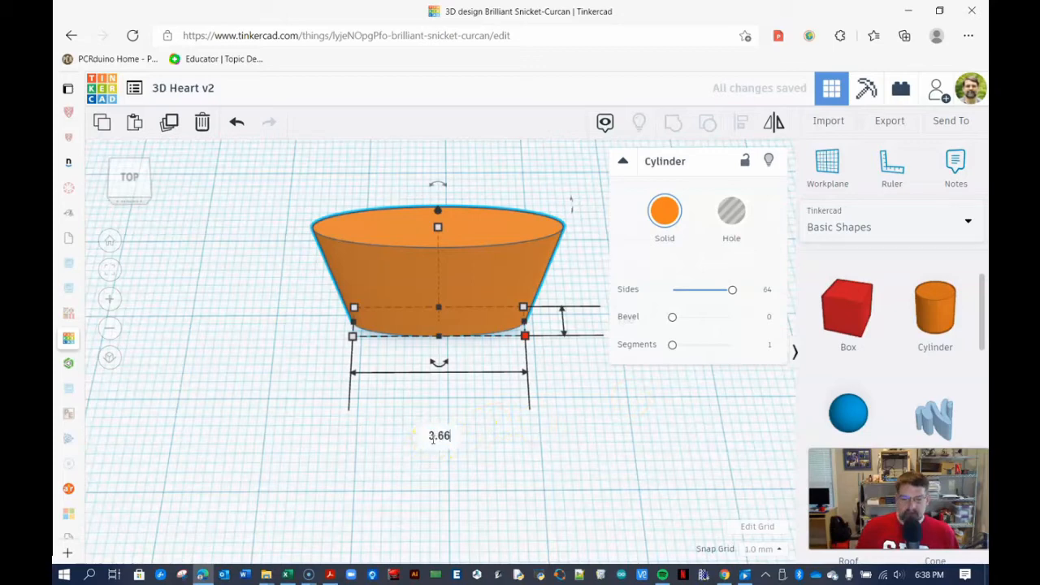
pyautogui.press('Return')
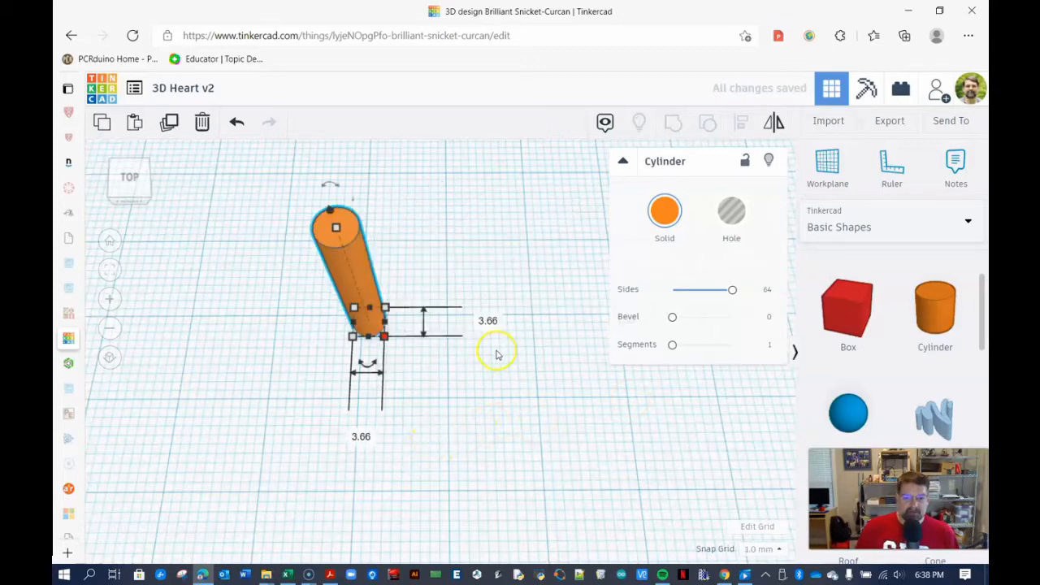
# - Move the thin cylinder onto the heart near its top notch and turn it into a hole
pyautogui.scroll(-3, 497, 355)
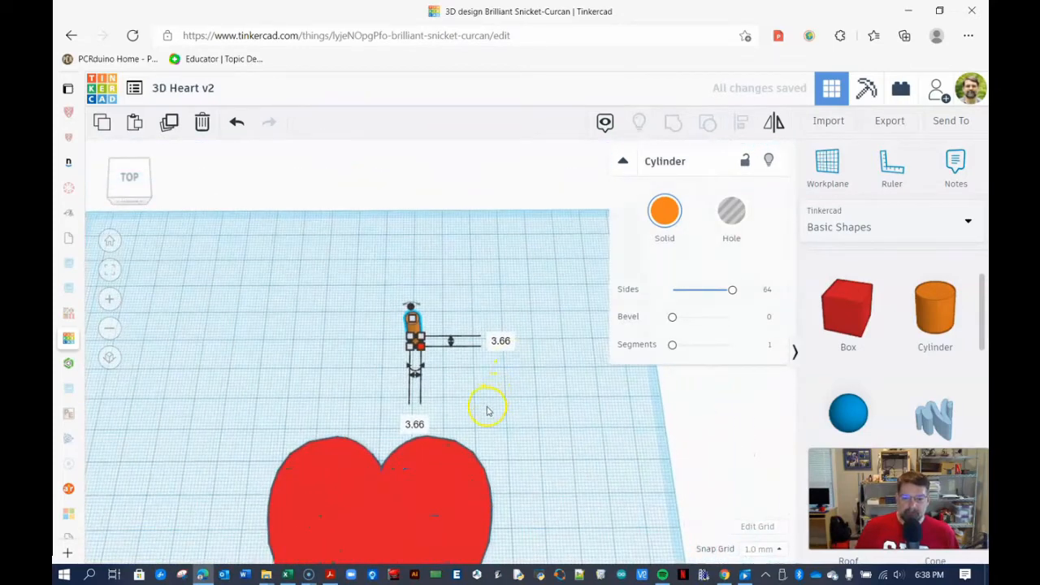
pyautogui.moveTo(488, 410); pyautogui.dragTo(475, 375, button='right')
pyautogui.click(419, 338)
pyautogui.moveTo(420, 333); pyautogui.dragTo(393, 459)
pyautogui.click(731, 213)
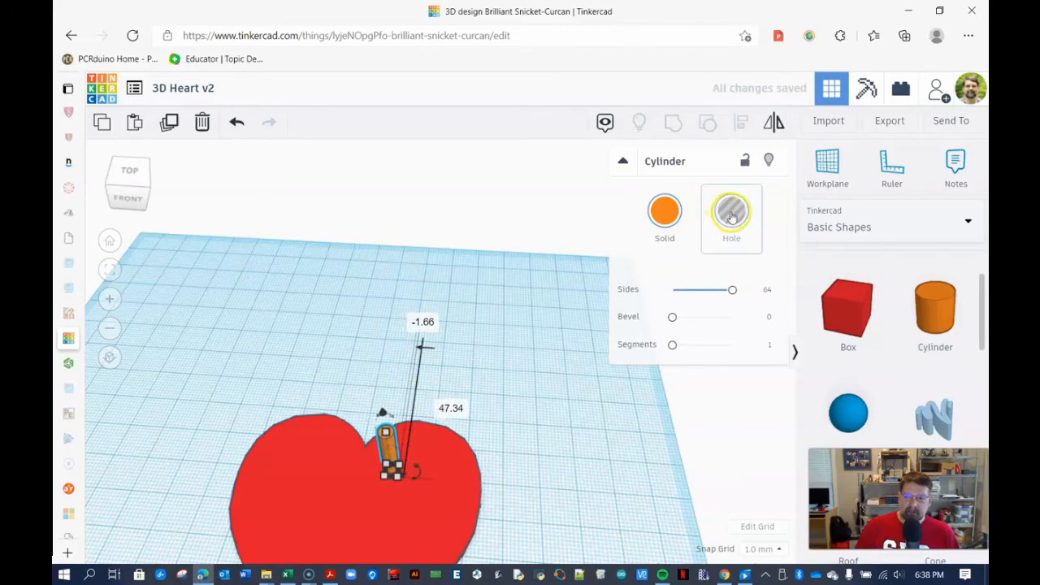
pyautogui.click(734, 216)
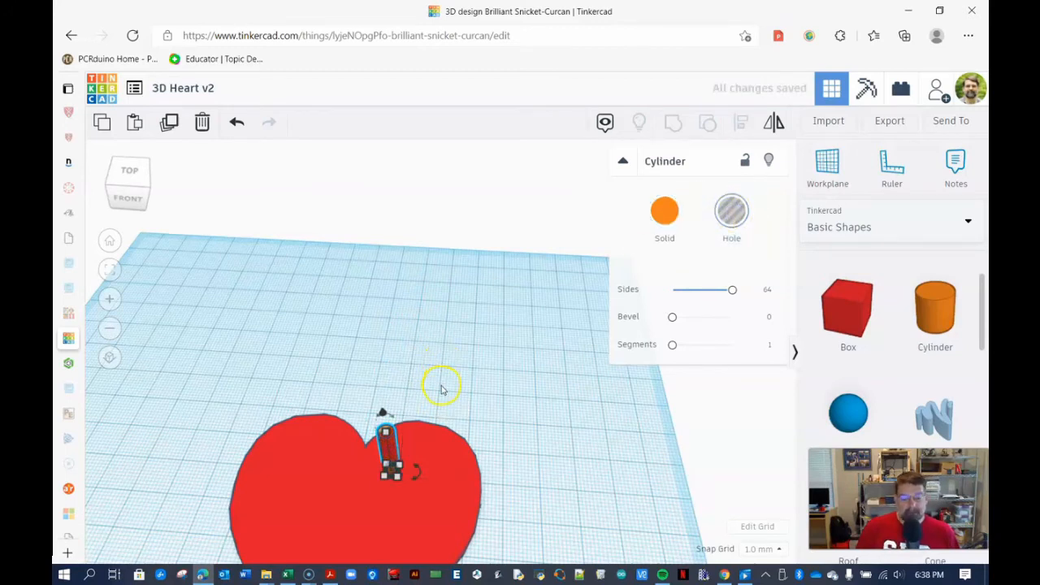
# - Lower the hole cylinder so it sinks into the heart
pyautogui.scroll(-1, 566, 441)
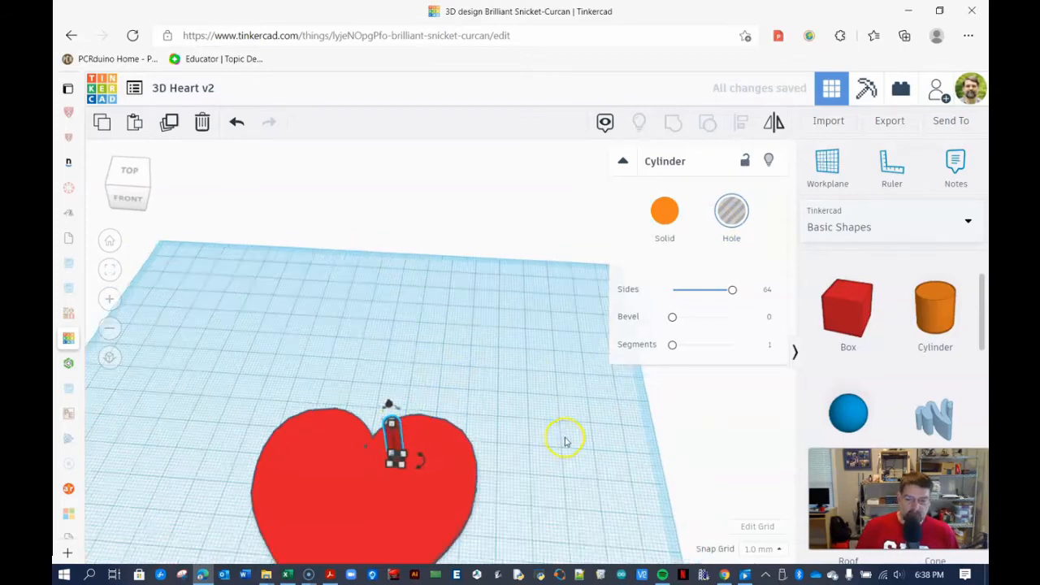
pyautogui.scroll(-2, 566, 441)
pyautogui.scroll(3, 391, 442)
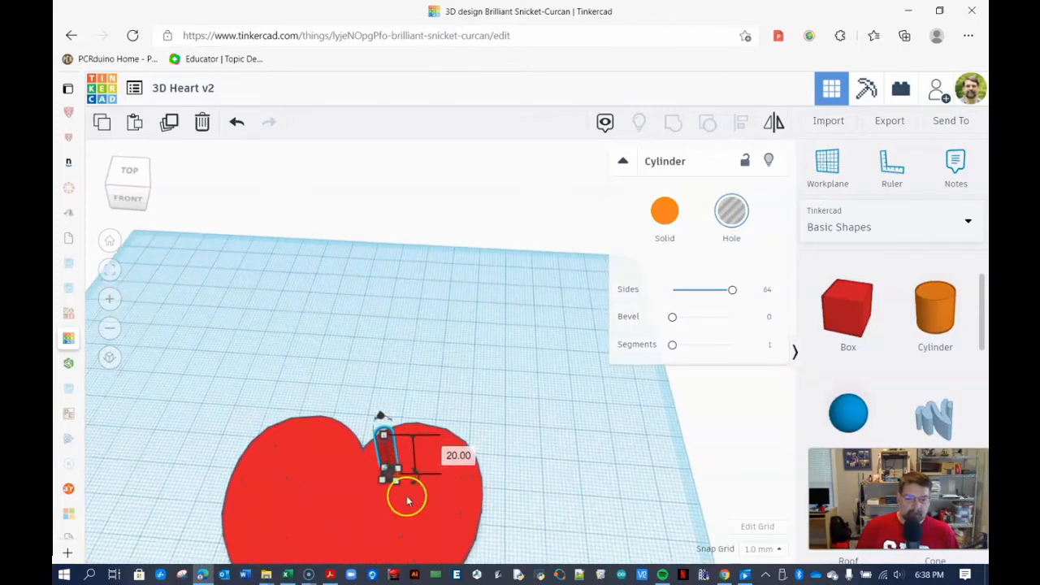
pyautogui.moveTo(509, 499)
pyautogui.mouseDown(button='right')
pyautogui.moveTo(492, 395)
pyautogui.moveTo(508, 478)
pyautogui.mouseUp(button='right')
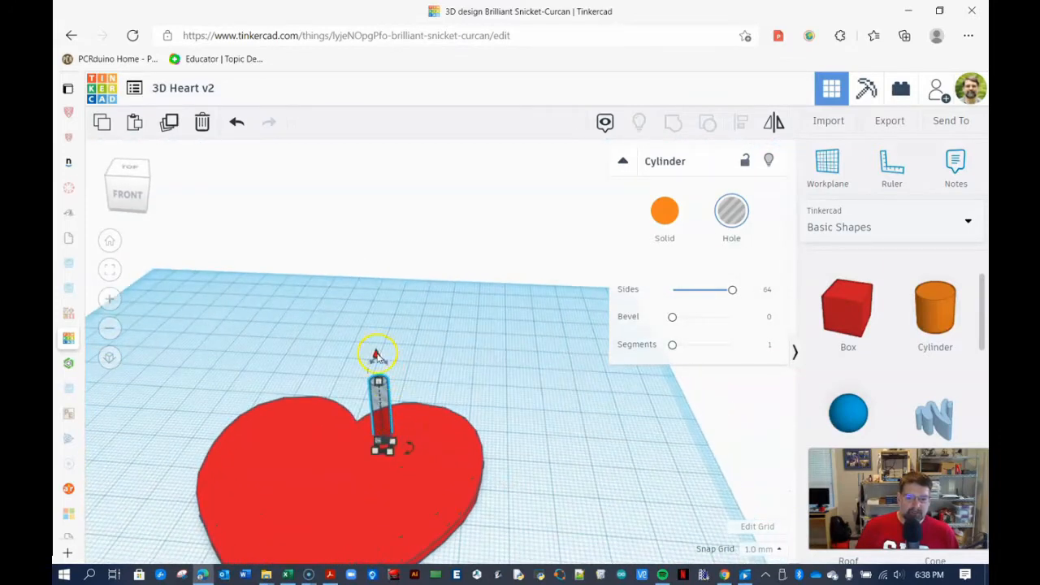
pyautogui.moveTo(376, 355); pyautogui.dragTo(376, 393)
# - Reposition the hole cylinder just below the notch at the top centre of the heart
pyautogui.moveTo(524, 491); pyautogui.dragTo(545, 493, button='right')
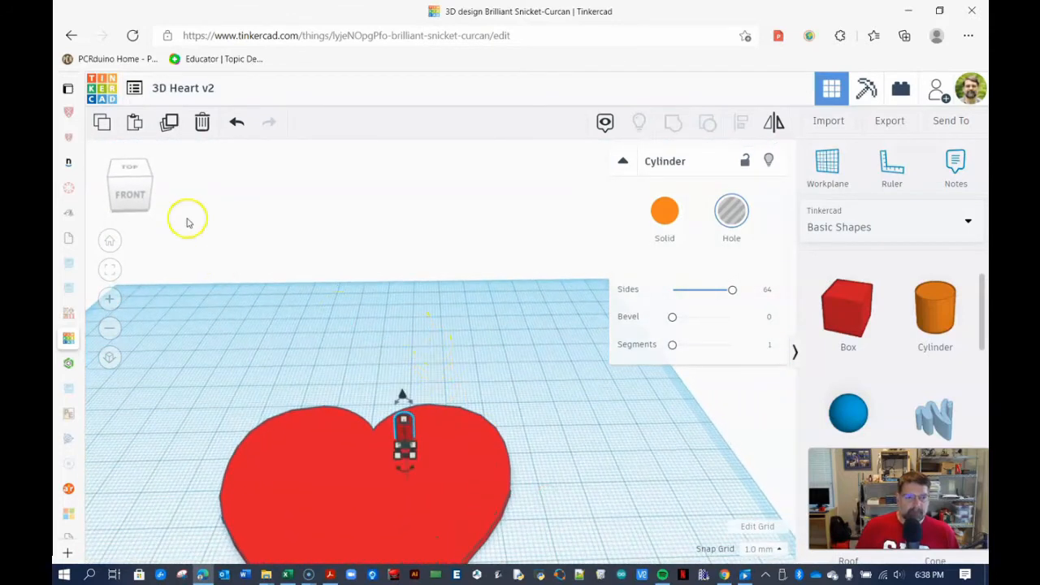
pyautogui.click(137, 177)
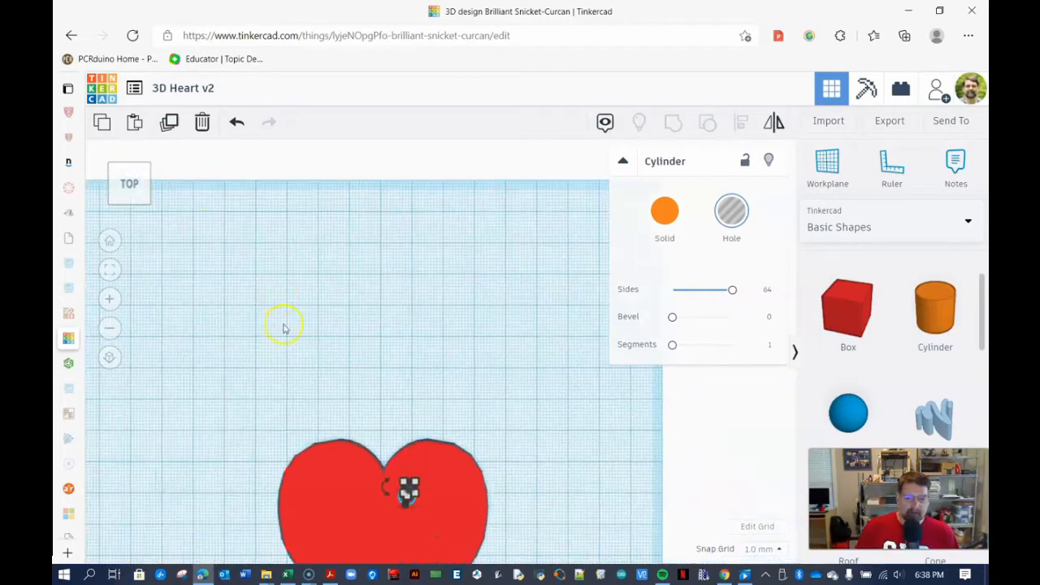
pyautogui.moveTo(364, 418); pyautogui.dragTo(366, 312, button='middle')
pyautogui.moveTo(412, 377)
pyautogui.mouseDown()
pyautogui.moveTo(365, 370)
pyautogui.moveTo(403, 372)
pyautogui.mouseUp()
pyautogui.scroll(2, 399, 386)
pyautogui.moveTo(399, 386); pyautogui.dragTo(431, 418, button='right')
pyautogui.moveTo(391, 396); pyautogui.dragTo(341, 393)
pyautogui.moveTo(379, 356); pyautogui.dragTo(391, 383, button='right')
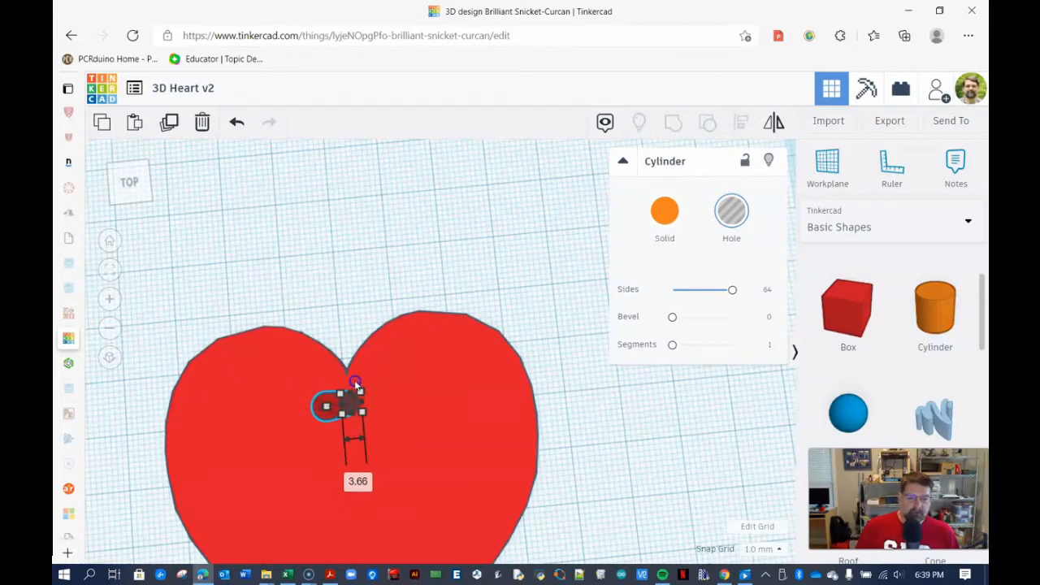
pyautogui.moveTo(395, 429); pyautogui.dragTo(395, 408, button='right')
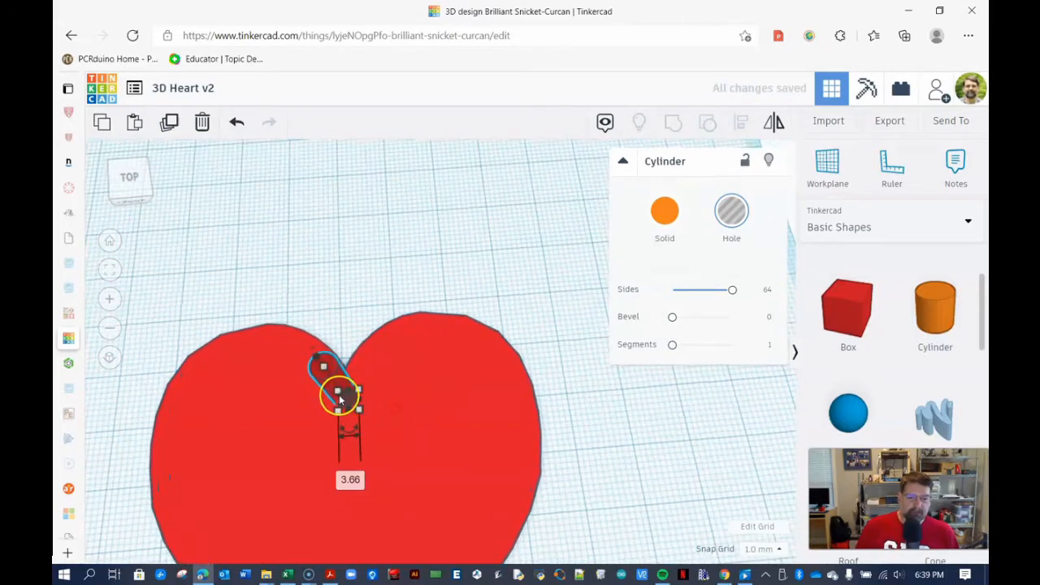
pyautogui.moveTo(339, 398); pyautogui.dragTo(352, 382)
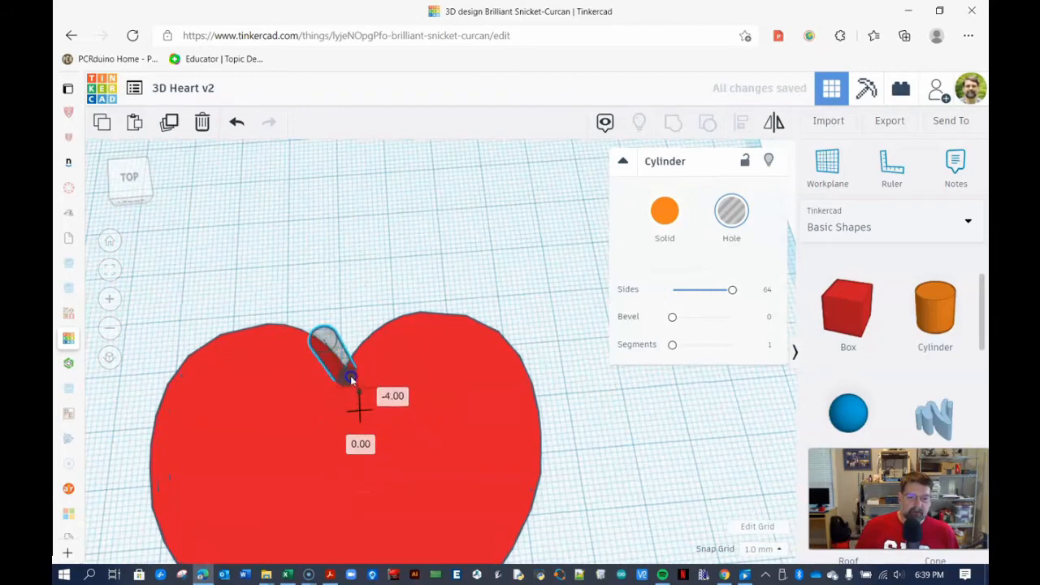
pyautogui.moveTo(352, 388); pyautogui.dragTo(411, 401)
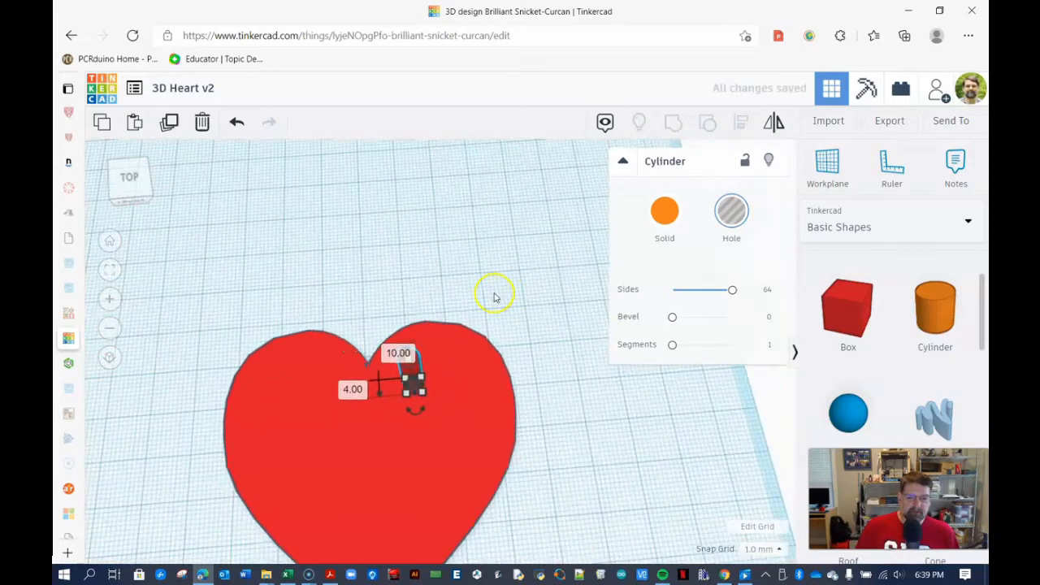
# - Select the heart and the hole together and align the hole to the heart's horizontal centre
pyautogui.click(491, 295)
pyautogui.moveTo(491, 296)
pyautogui.mouseDown(button='right')
pyautogui.moveTo(493, 322)
pyautogui.moveTo(484, 305)
pyautogui.mouseUp(button='right')
pyautogui.moveTo(276, 290); pyautogui.dragTo(508, 402)
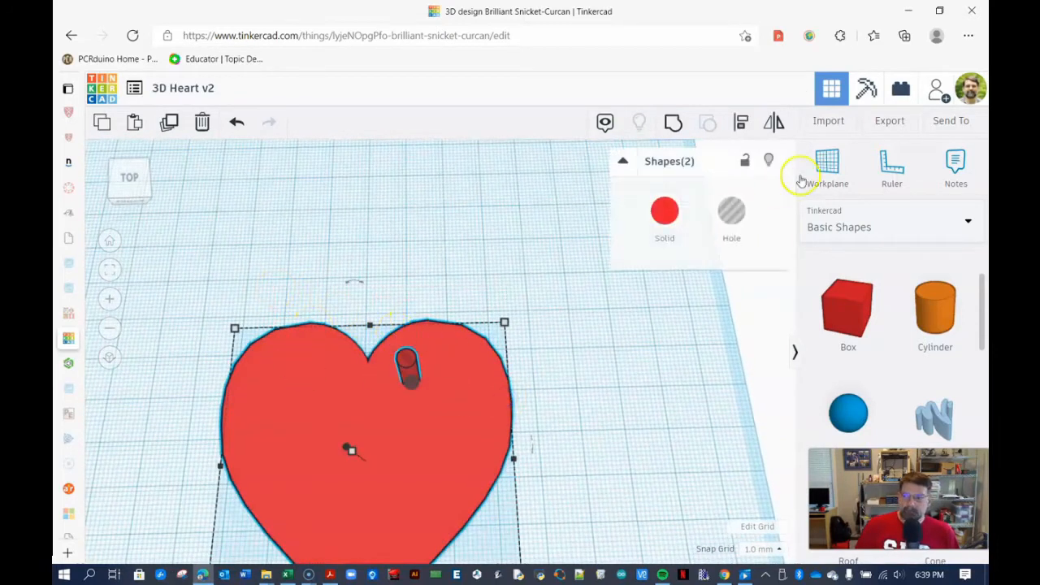
pyautogui.click(743, 123)
pyautogui.scroll(-3, 580, 268)
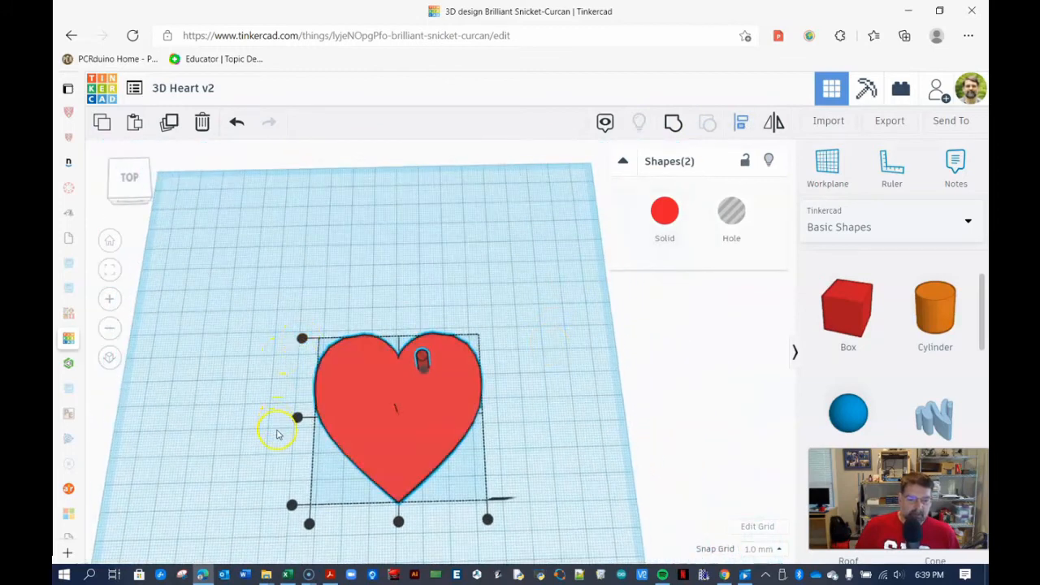
pyautogui.click(398, 522)
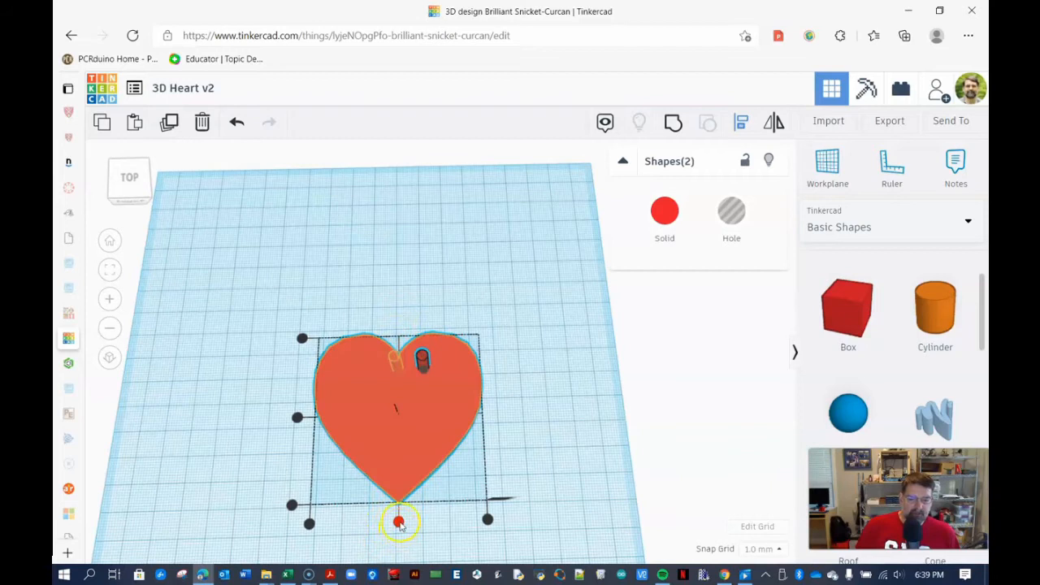
pyautogui.click(399, 523)
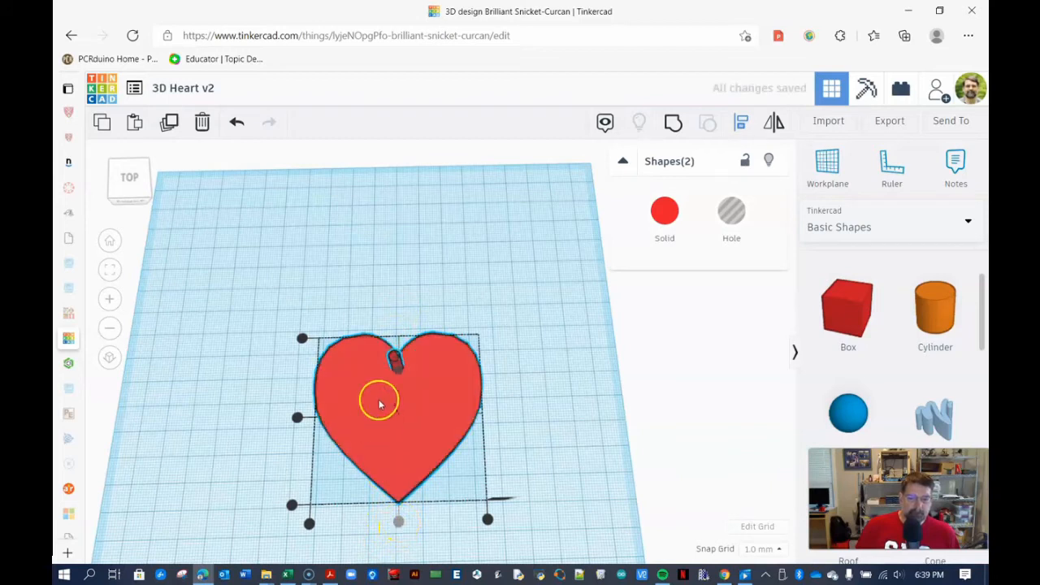
# - Select both shapes and group them to cut the hole through the heart
pyautogui.scroll(2, 390, 373)
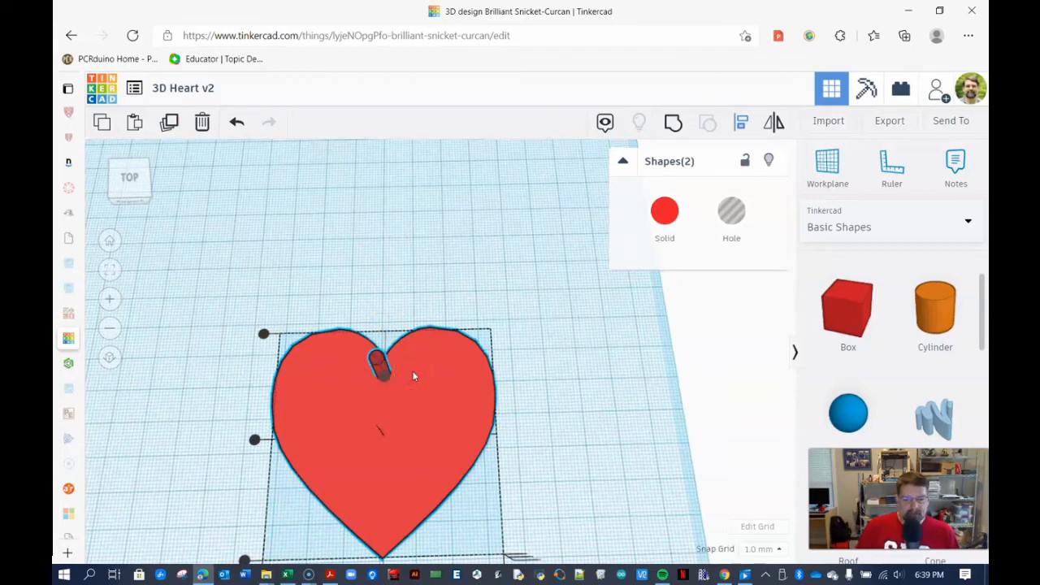
pyautogui.click(517, 401)
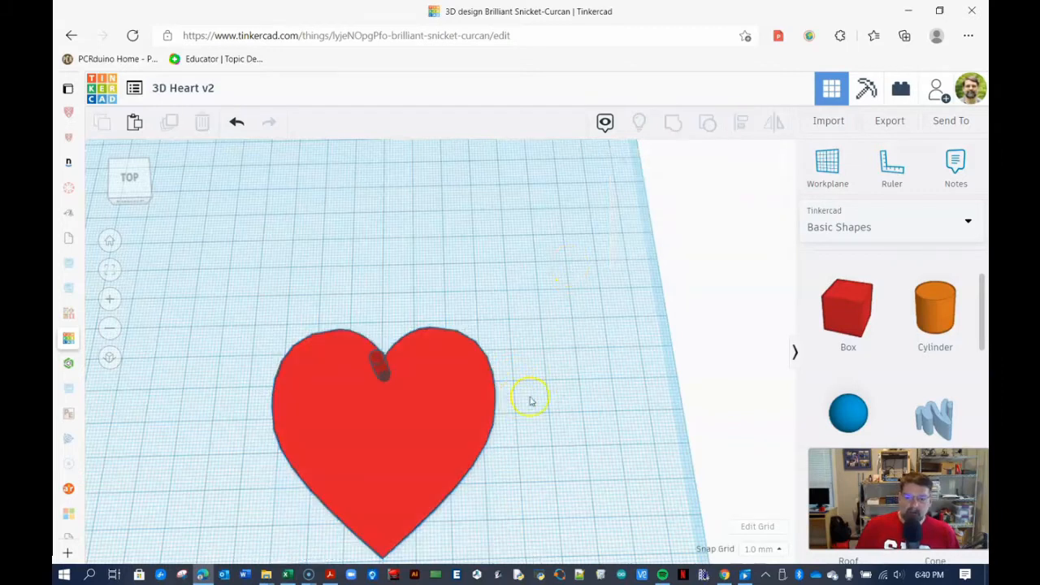
pyautogui.moveTo(539, 418); pyautogui.dragTo(520, 378, button='right')
pyautogui.moveTo(308, 286); pyautogui.dragTo(491, 414)
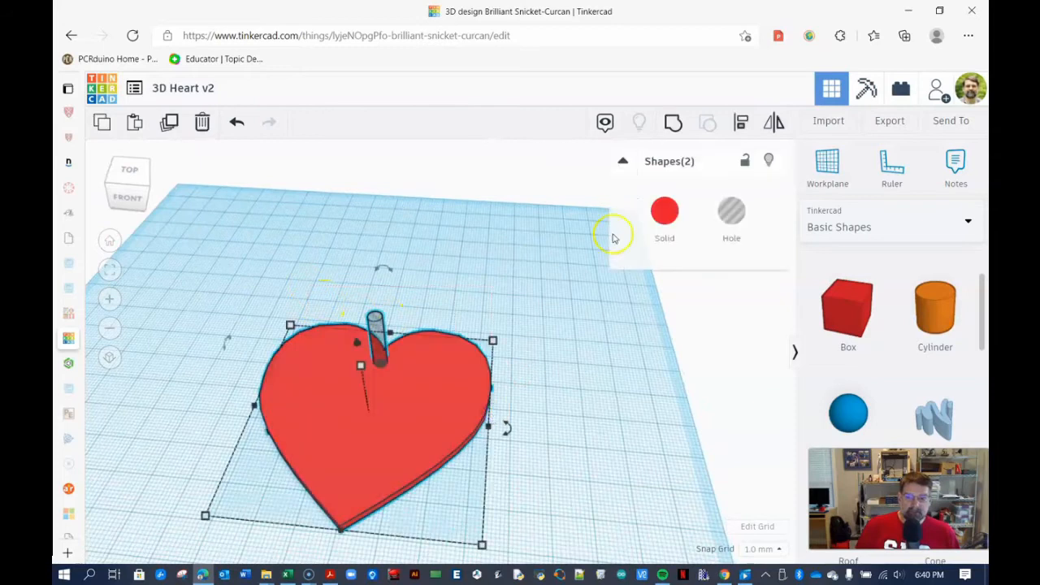
pyautogui.click(673, 124)
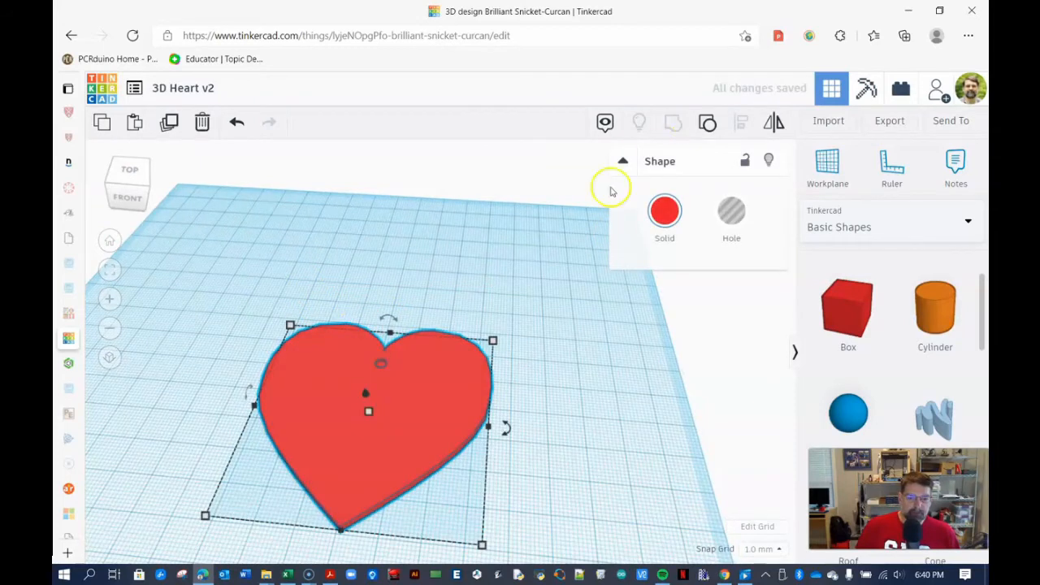
# - Undo the grouping of the heart and the hole cylinder
pyautogui.click(611, 191)
pyautogui.moveTo(418, 283); pyautogui.dragTo(415, 311, button='right')
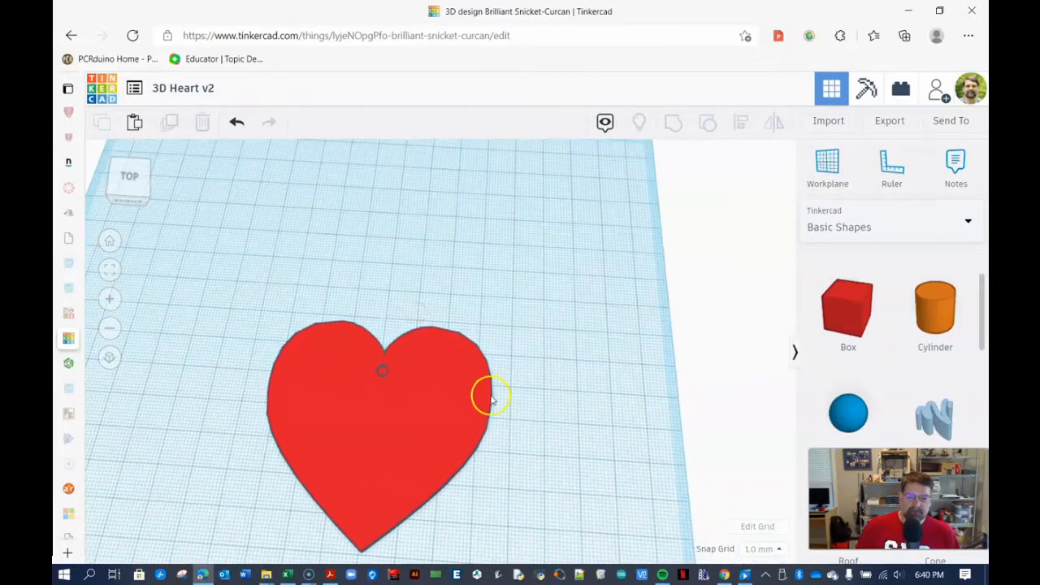
pyautogui.hotkey('ctrl', 'z')
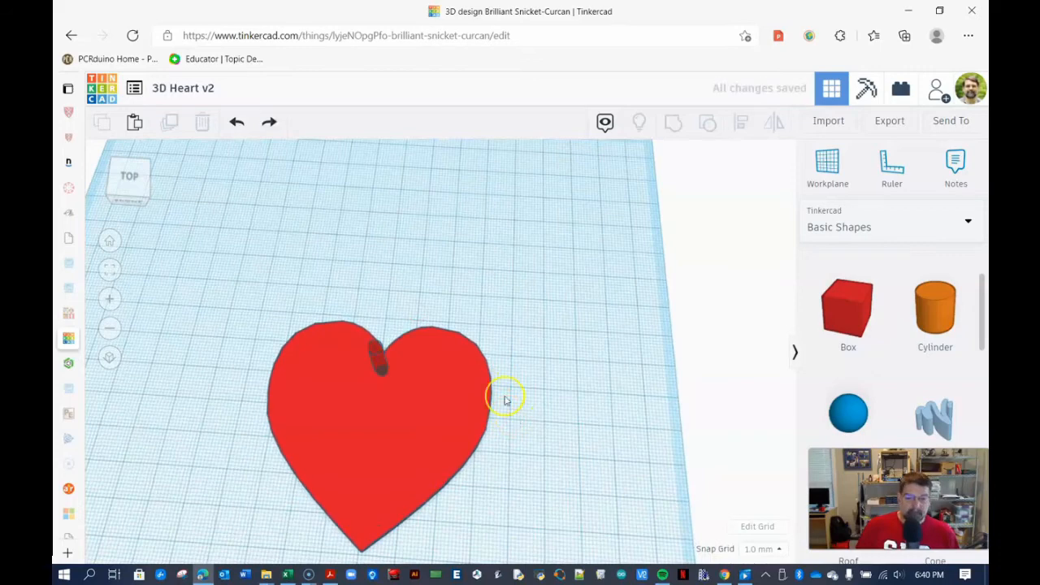
# - Lower the hole cylinder further so it passes down through the heart
pyautogui.moveTo(531, 427); pyautogui.dragTo(520, 360, button='right')
pyautogui.click(377, 317)
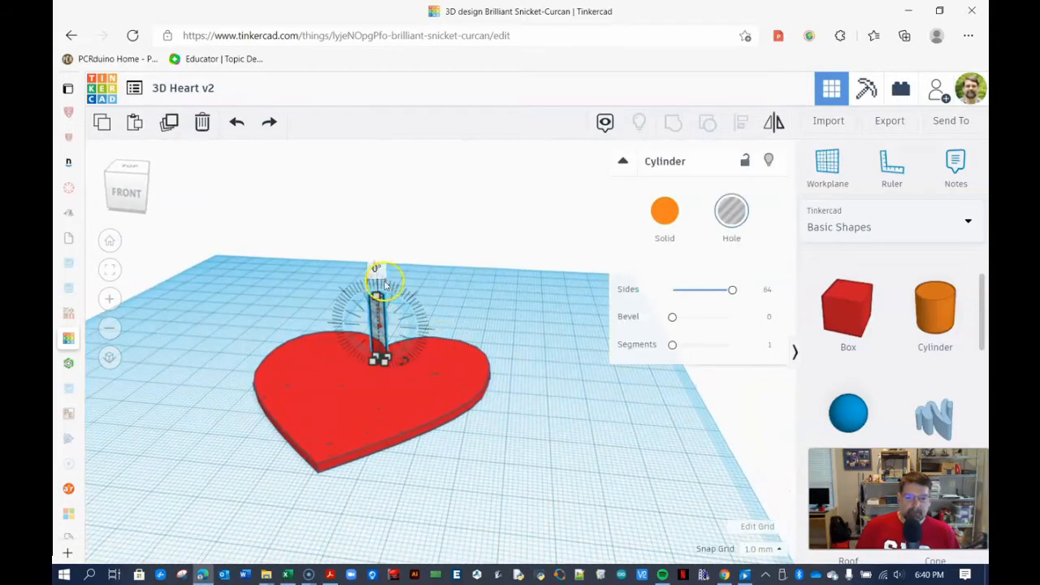
pyautogui.moveTo(374, 273); pyautogui.dragTo(376, 305)
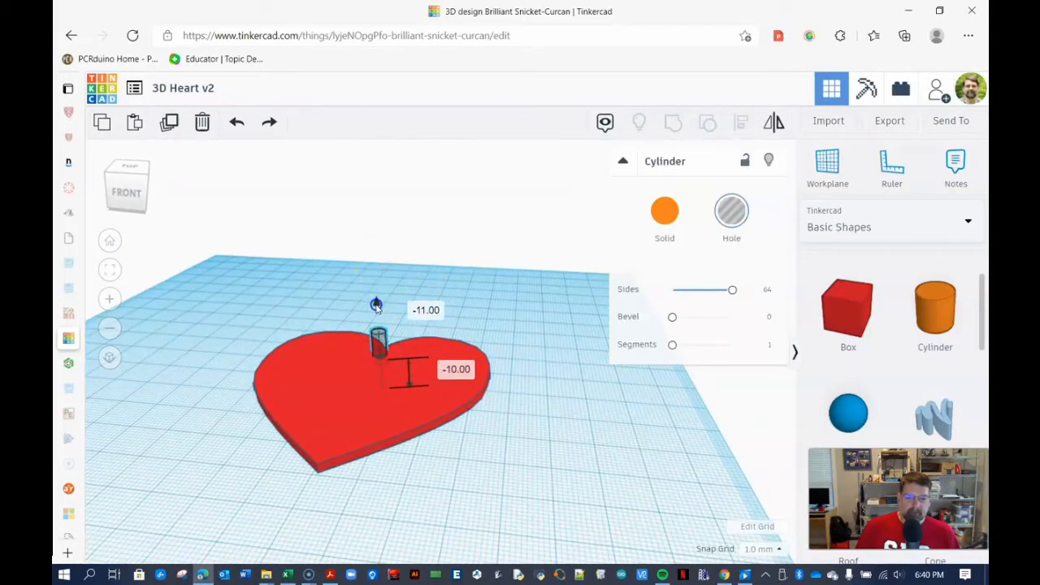
# - Select the heart and the hole cylinder together and group them
pyautogui.click(525, 337)
pyautogui.moveTo(525, 341); pyautogui.dragTo(529, 388, button='right')
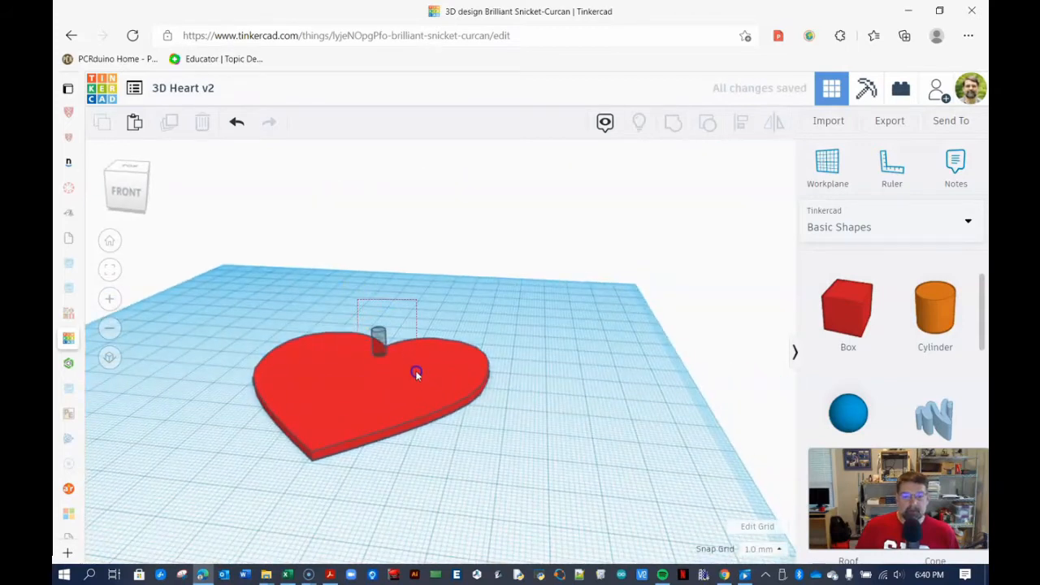
pyautogui.click(415, 373)
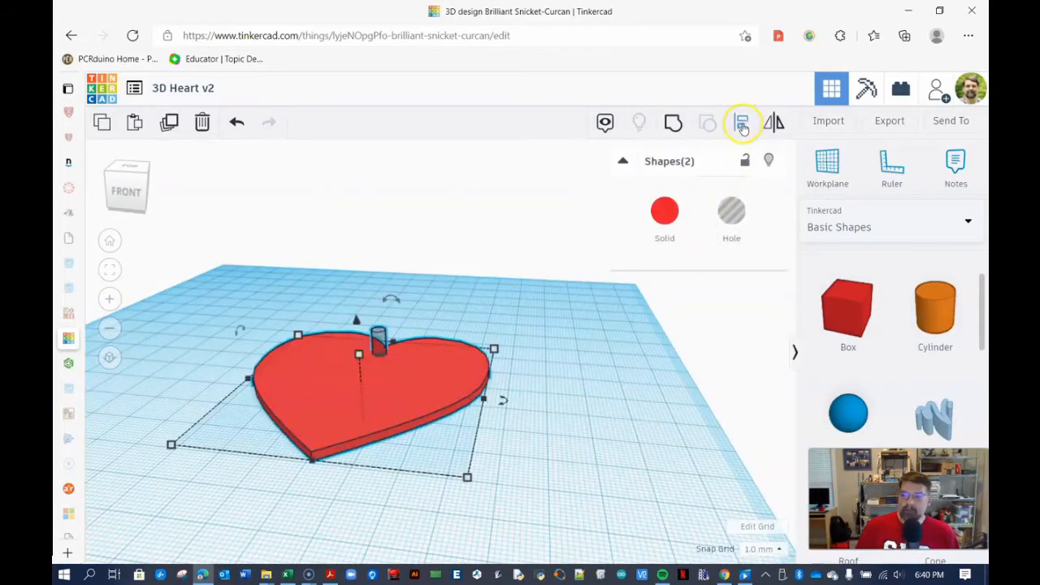
pyautogui.click(674, 124)
pyautogui.click(454, 299)
pyautogui.moveTo(438, 302); pyautogui.dragTo(452, 343, button='right')
pyautogui.click(451, 360)
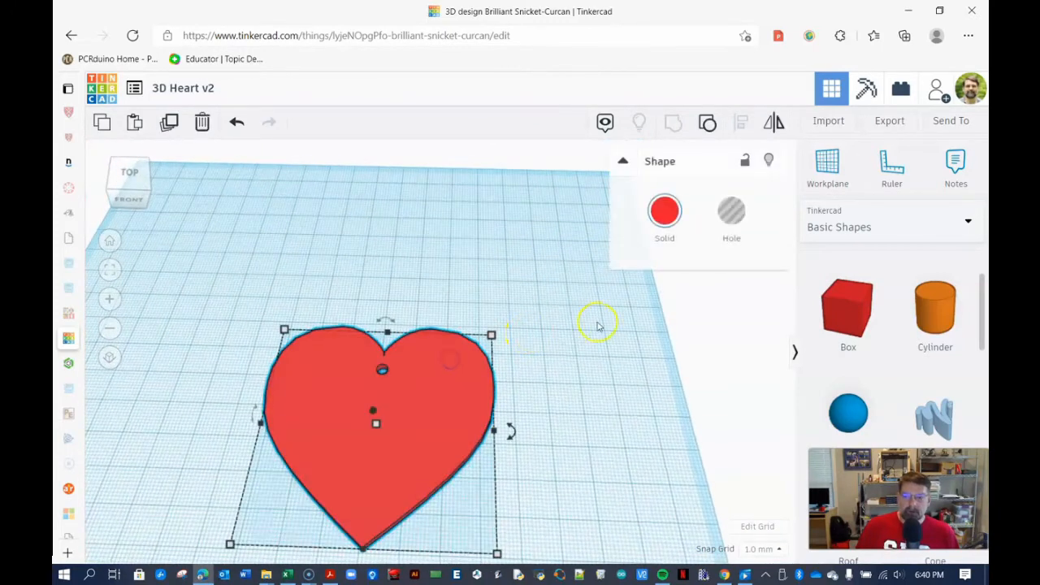
# - Ungroup the heart and the hole cylinder again
pyautogui.click(709, 122)
pyautogui.click(540, 259)
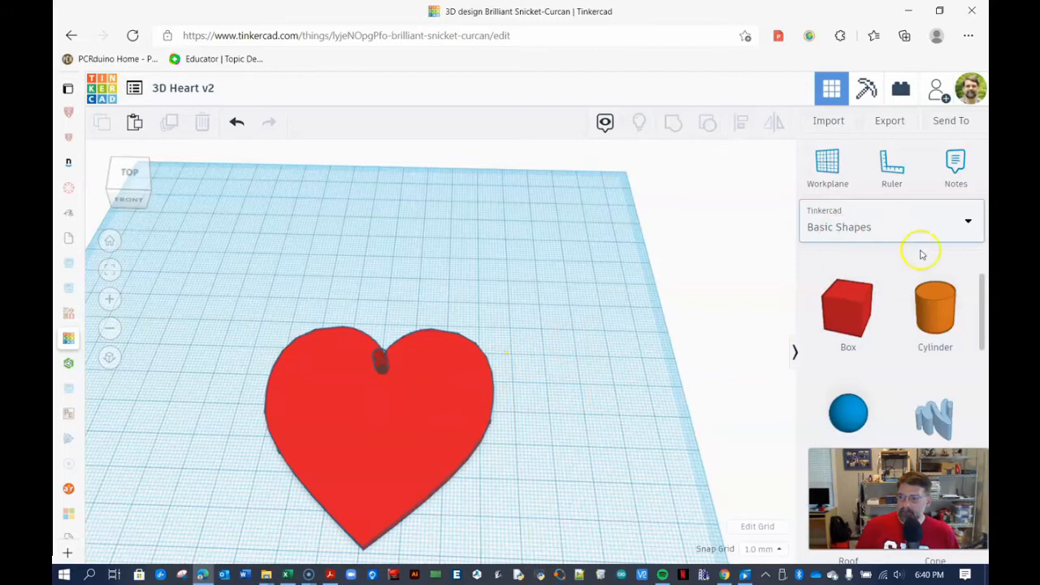
# - Switch the shape library to Text and numbers and place a Text shape above the heart
pyautogui.moveTo(982, 305); pyautogui.dragTo(984, 356)
pyautogui.click(870, 220)
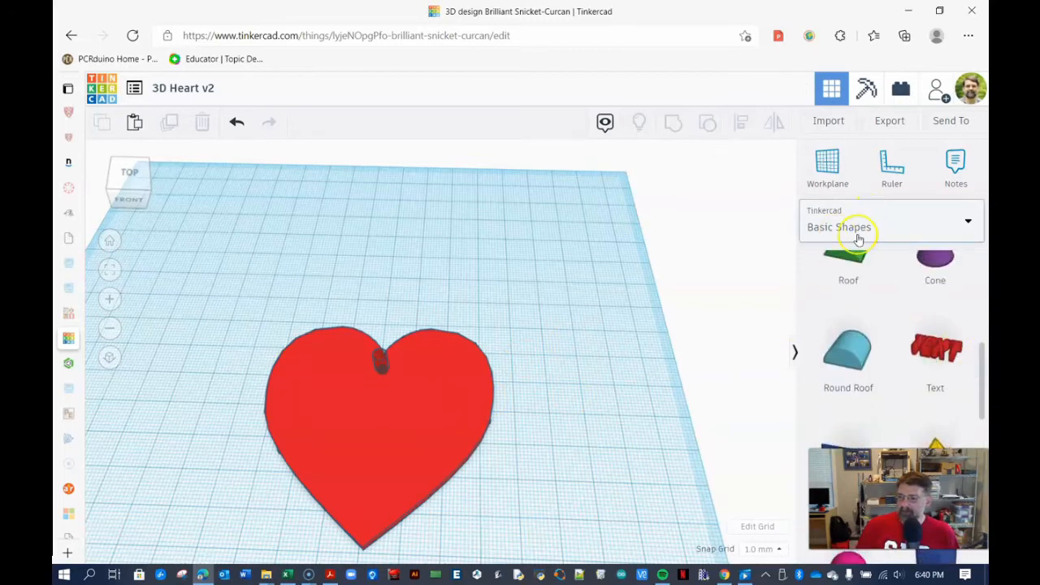
pyautogui.click(841, 297)
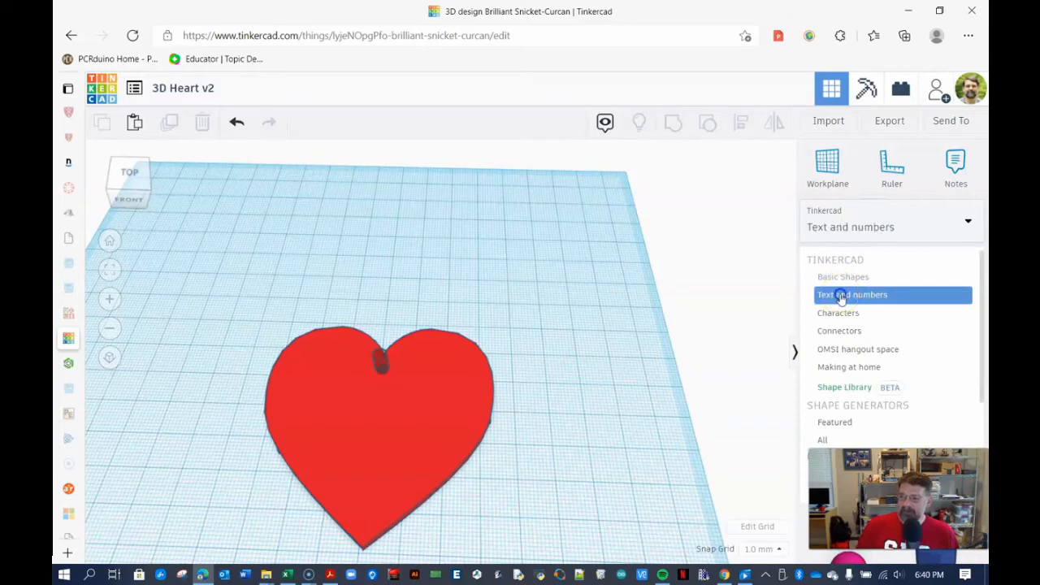
pyautogui.moveTo(852, 300); pyautogui.dragTo(383, 284)
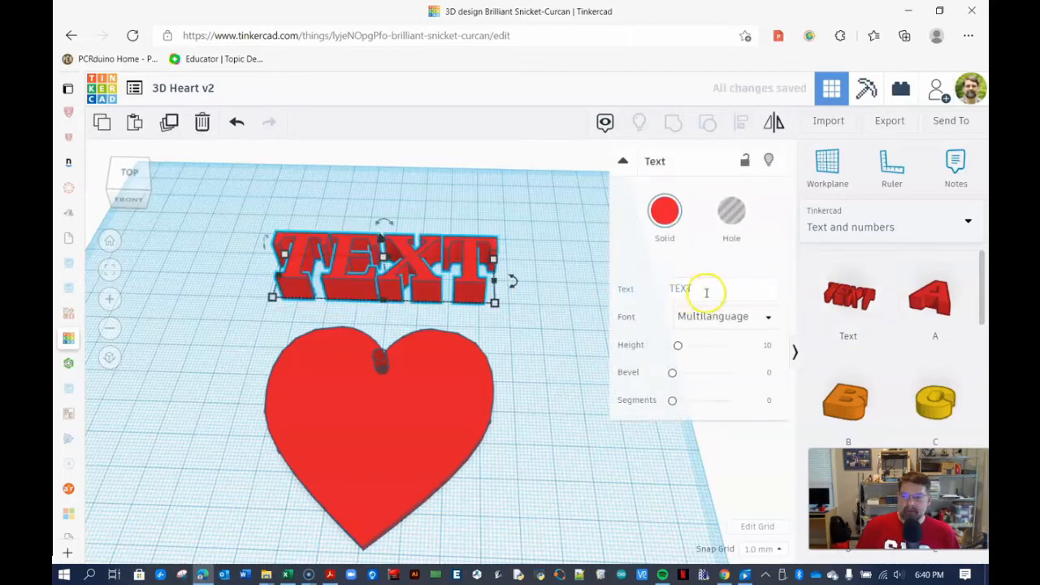
# - Change the text shape's text to LOVE
pyautogui.doubleClick(668, 290)
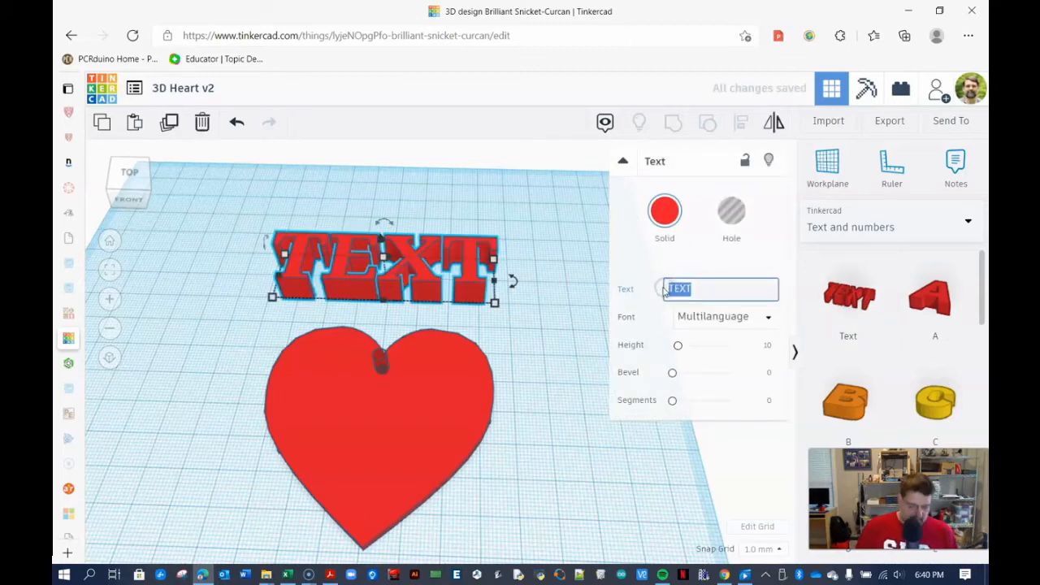
pyautogui.write('LOVE')
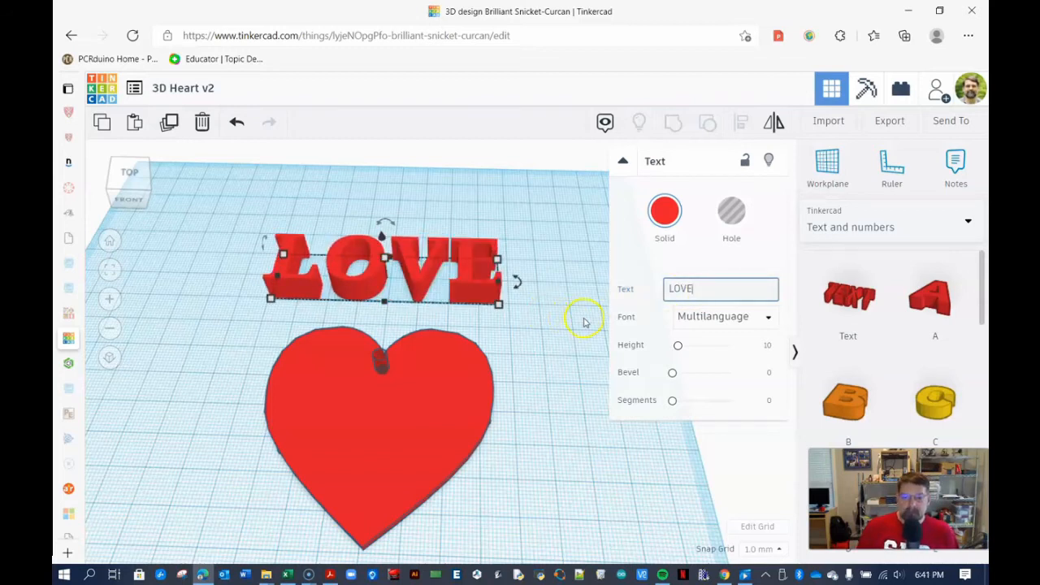
pyautogui.click(770, 319)
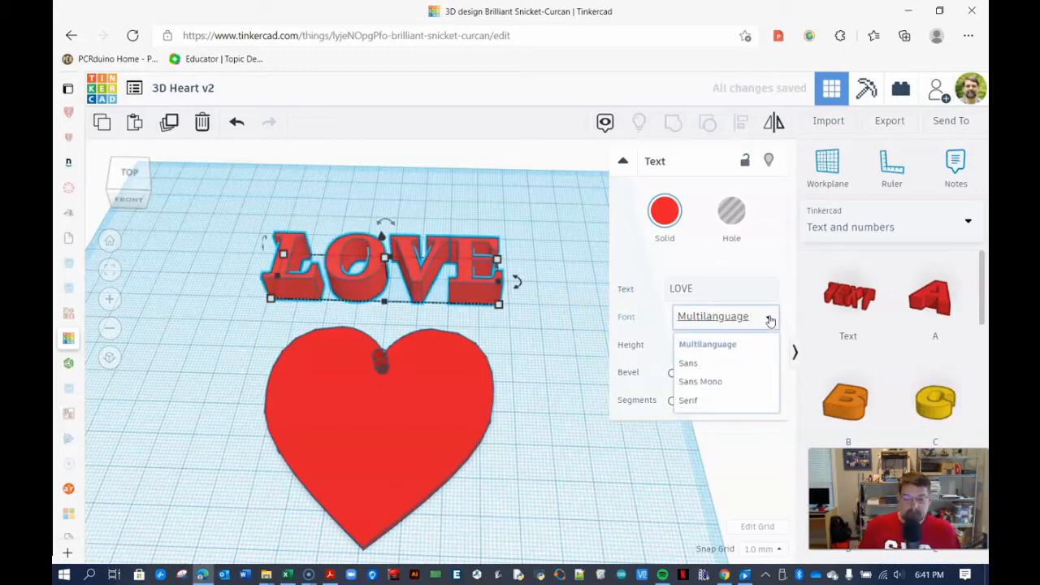
pyautogui.click(536, 348)
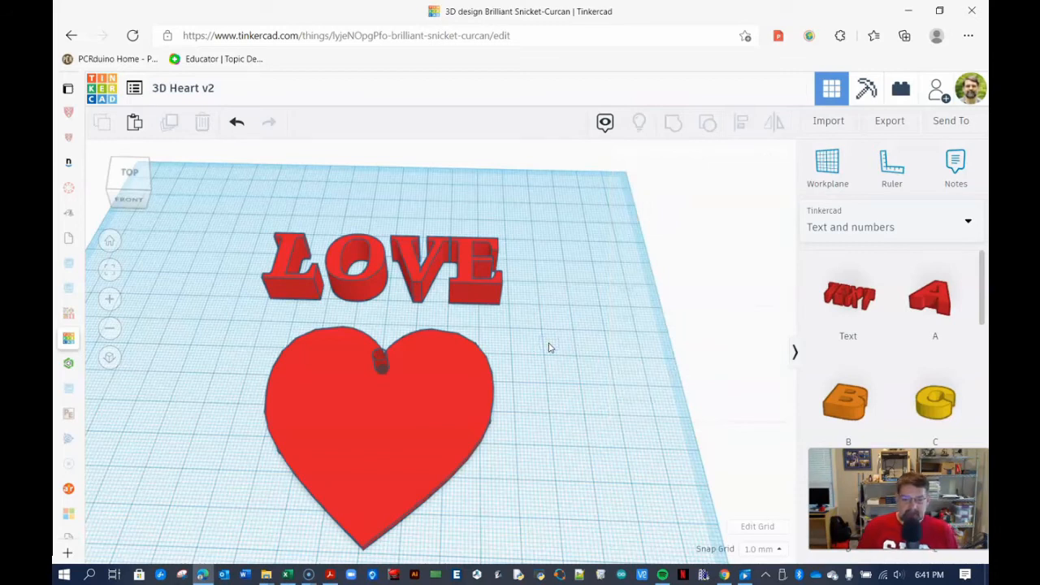
# - Color the LOVE text light blue
pyautogui.click(478, 299)
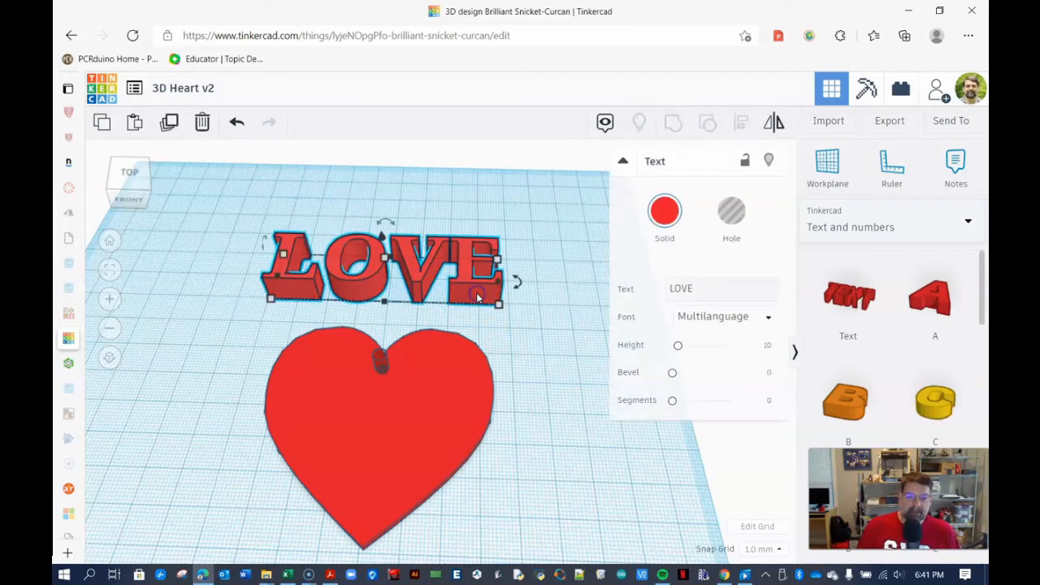
pyautogui.click(665, 211)
pyautogui.click(777, 317)
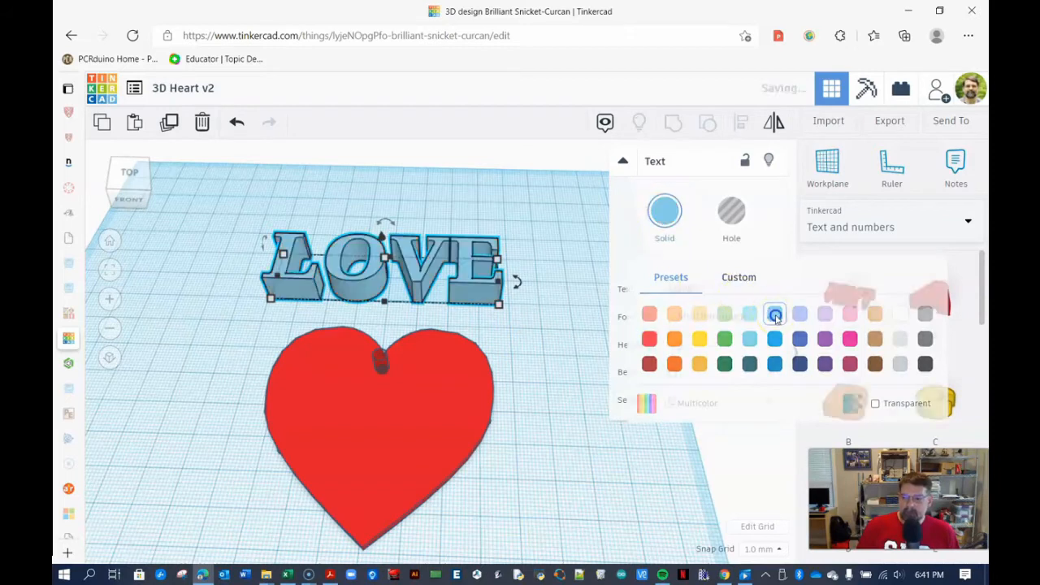
pyautogui.click(636, 325)
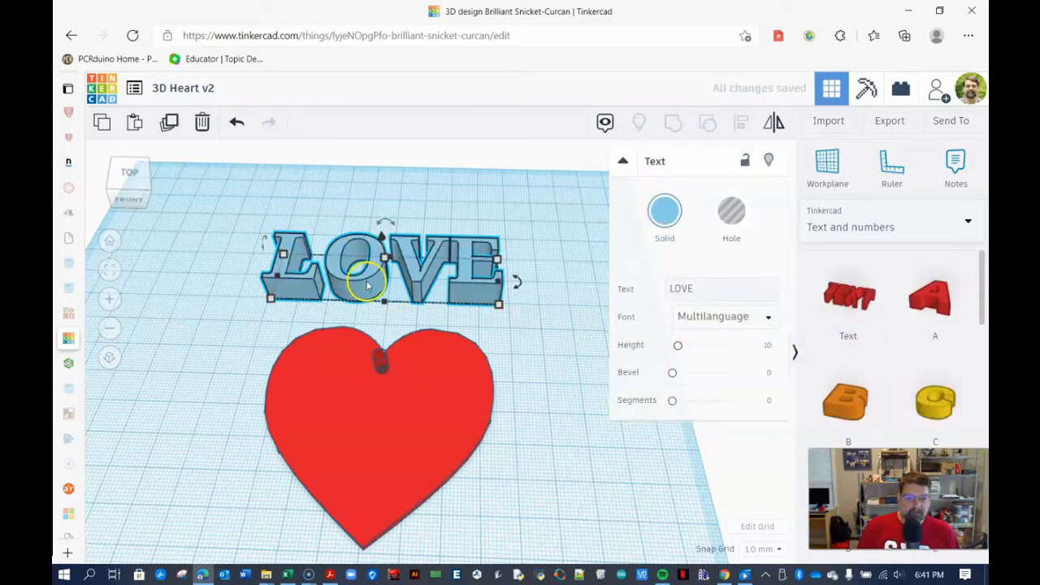
# - Move the LOVE text onto the middle of the heart
pyautogui.moveTo(368, 297); pyautogui.dragTo(355, 443)
pyautogui.moveTo(467, 530); pyautogui.dragTo(432, 440, button='right')
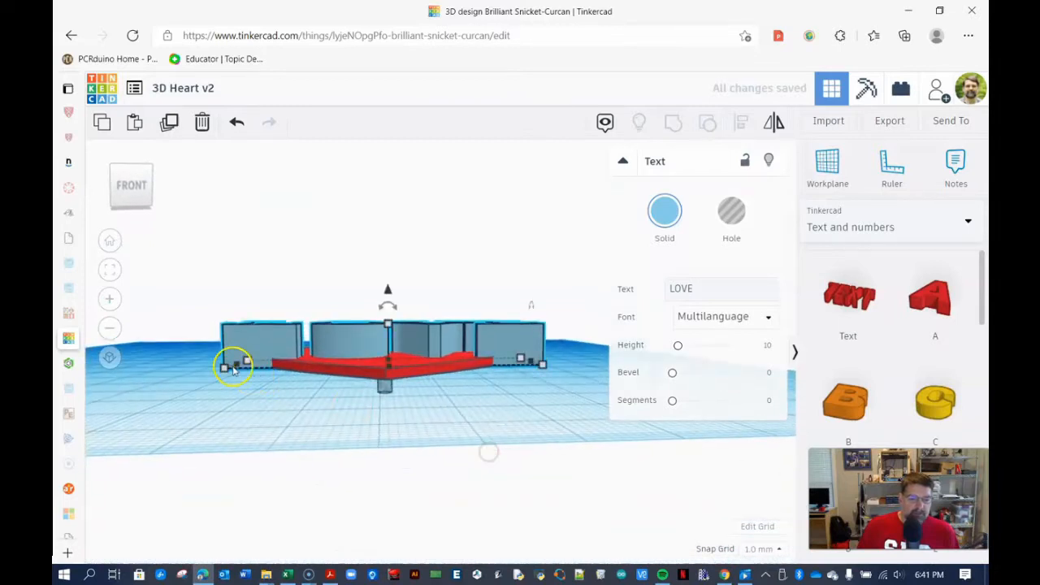
pyautogui.click(274, 382)
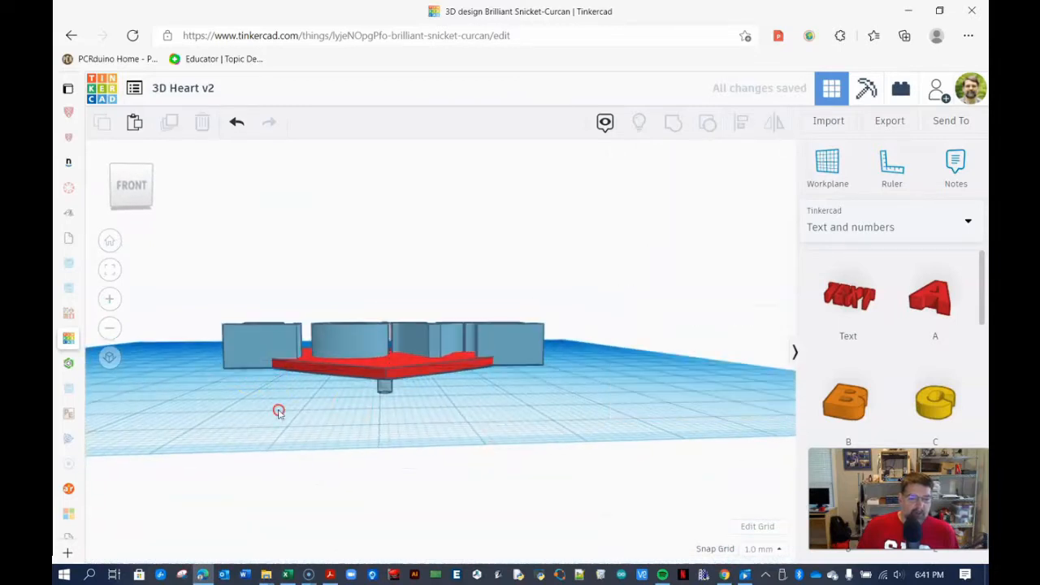
pyautogui.moveTo(282, 396); pyautogui.dragTo(351, 437, button='right')
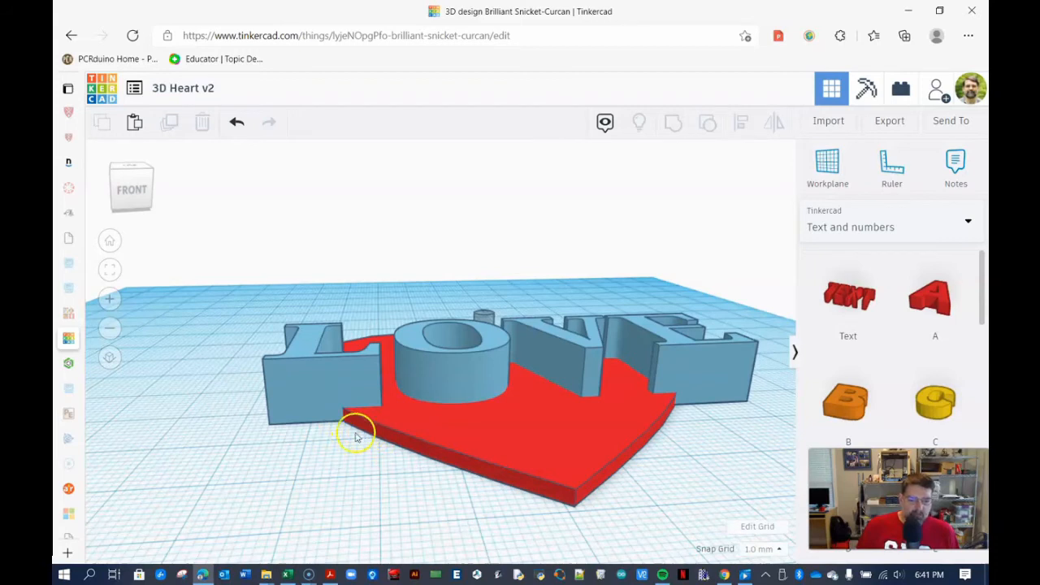
# - Raise the LOVE text 2 mm above the workplane
pyautogui.click(458, 379)
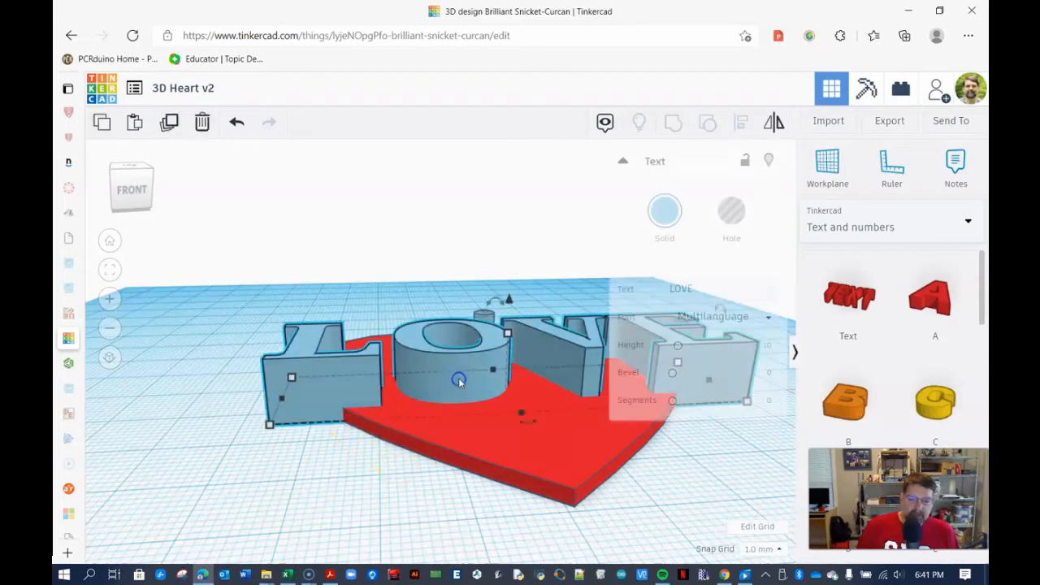
pyautogui.moveTo(506, 301); pyautogui.dragTo(511, 291)
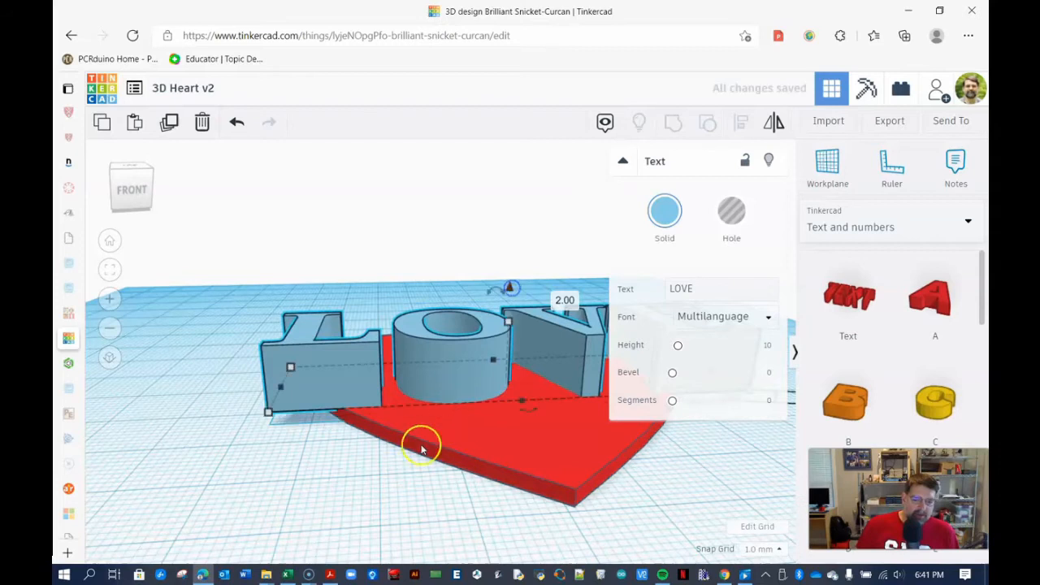
pyautogui.moveTo(421, 446); pyautogui.dragTo(406, 493, button='right')
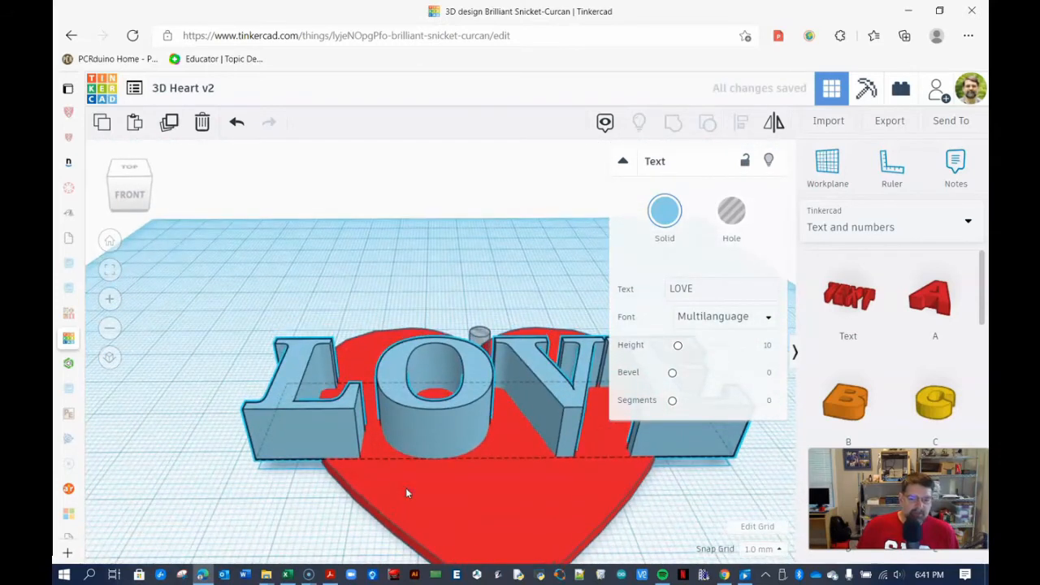
# - Delete the LOVE text
pyautogui.click(623, 161)
pyautogui.click(395, 284)
pyautogui.click(304, 416)
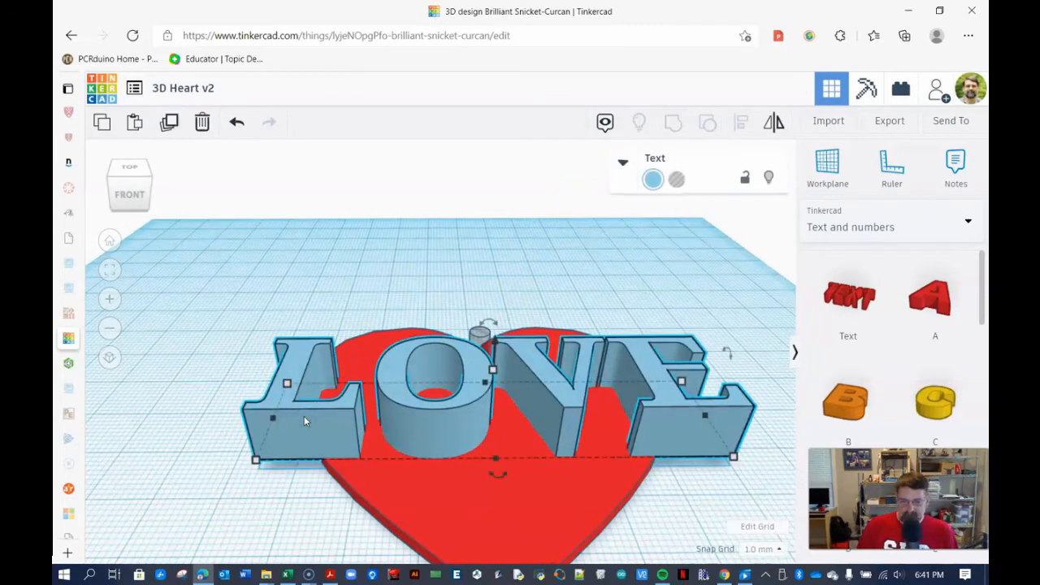
pyautogui.press('Delete')
# - Place a new workplane on the heart's top face
pyautogui.click(283, 349)
pyautogui.moveTo(277, 347)
pyautogui.mouseDown(button='right')
pyautogui.moveTo(269, 395)
pyautogui.moveTo(271, 363)
pyautogui.mouseUp(button='right')
pyautogui.moveTo(373, 378)
pyautogui.mouseDown(button='right')
pyautogui.moveTo(388, 374)
pyautogui.moveTo(375, 433)
pyautogui.mouseUp(button='right')
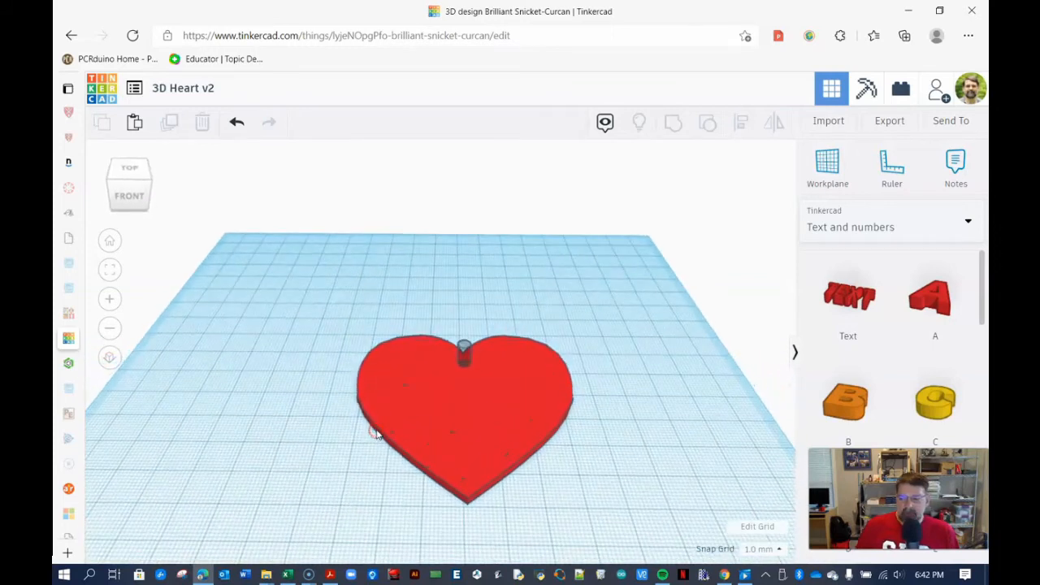
pyautogui.click(835, 161)
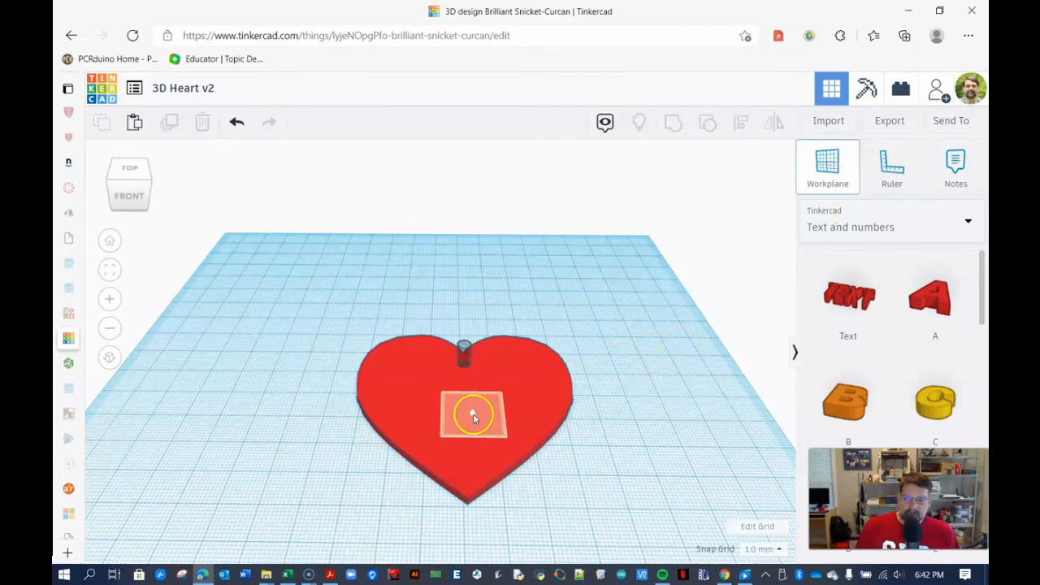
pyautogui.click(847, 174)
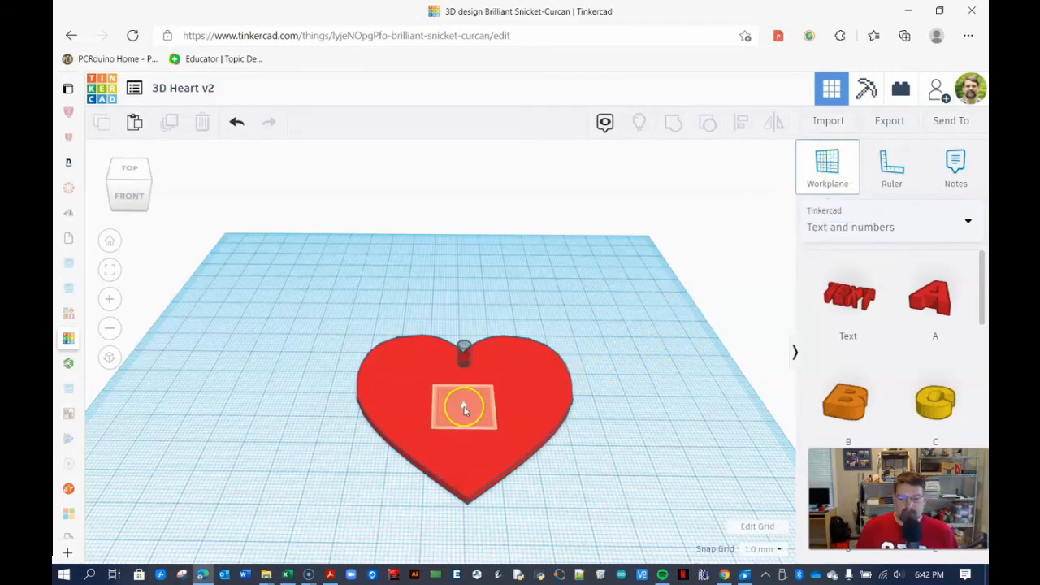
pyautogui.click(445, 400)
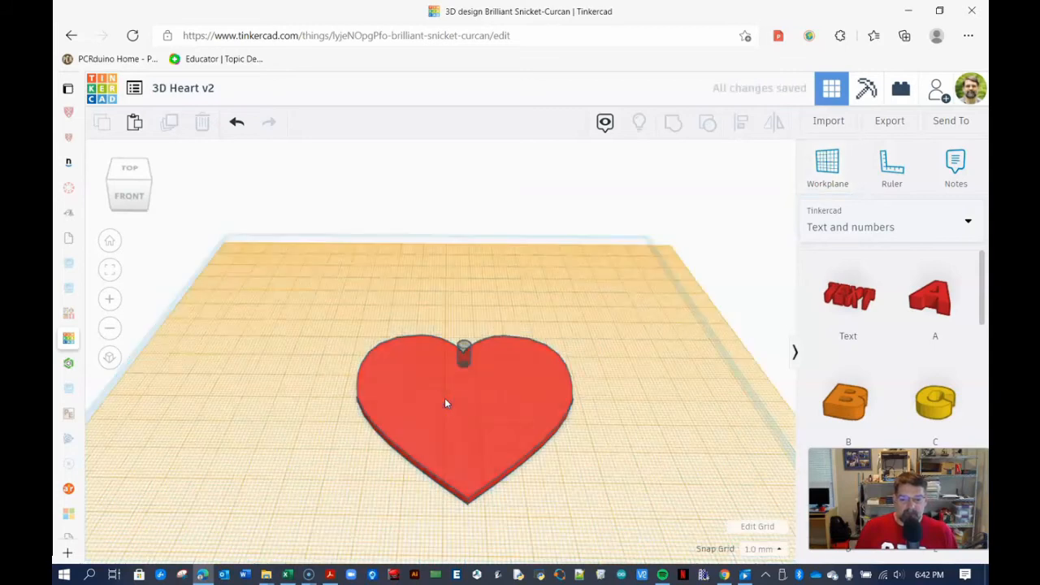
# - Place a Text shape on the new workplane above the heart
pyautogui.moveTo(567, 525)
pyautogui.mouseDown(button='right')
pyautogui.moveTo(564, 464)
pyautogui.moveTo(557, 510)
pyautogui.mouseUp(button='right')
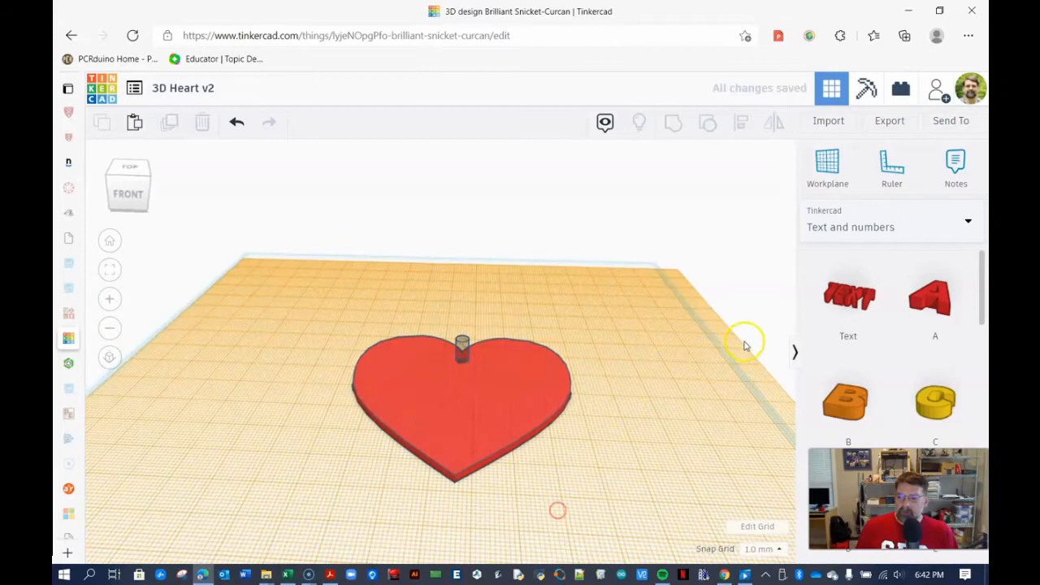
pyautogui.moveTo(818, 293); pyautogui.dragTo(427, 314)
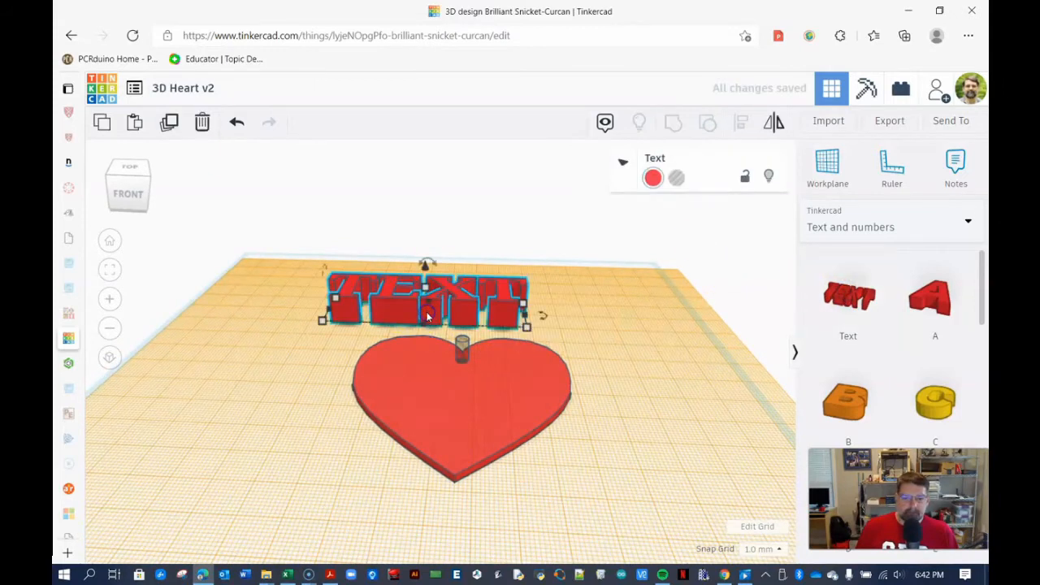
pyautogui.moveTo(367, 231); pyautogui.dragTo(395, 290, button='right')
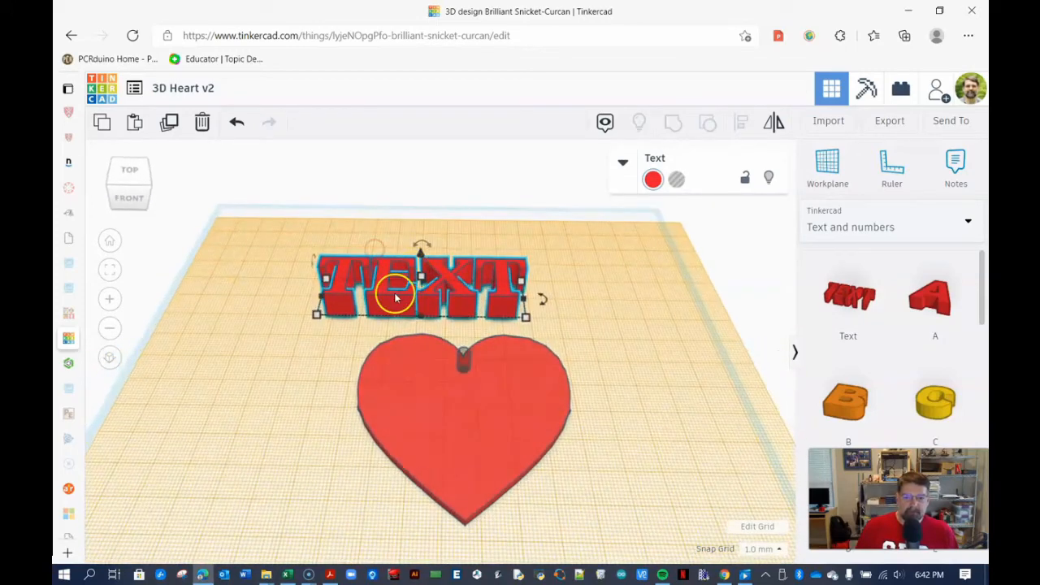
# - Change the new text shape's text to LOVE
pyautogui.click(622, 162)
pyautogui.click(719, 290)
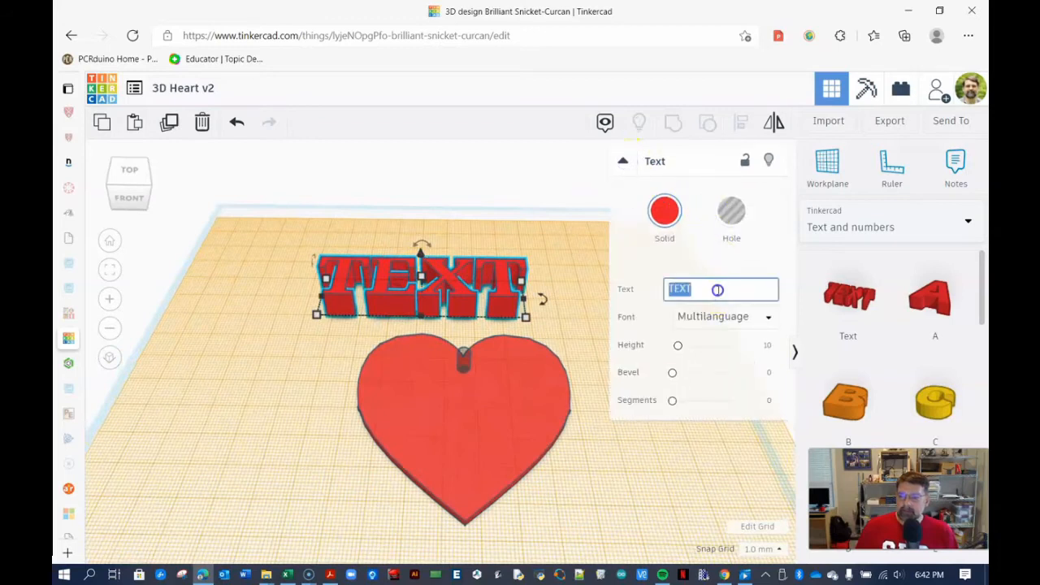
pyautogui.write('LOVE')
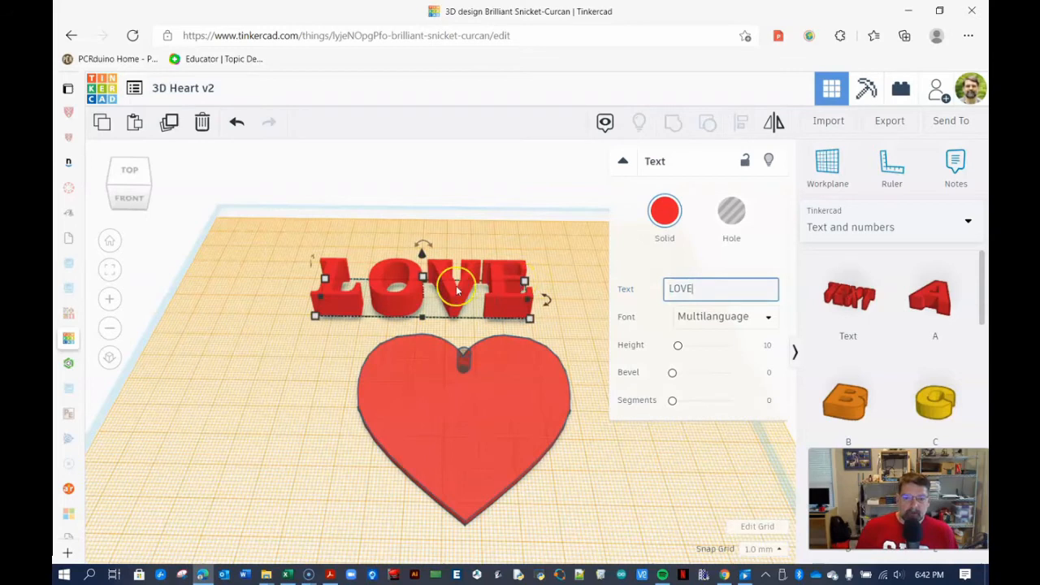
pyautogui.click(404, 311)
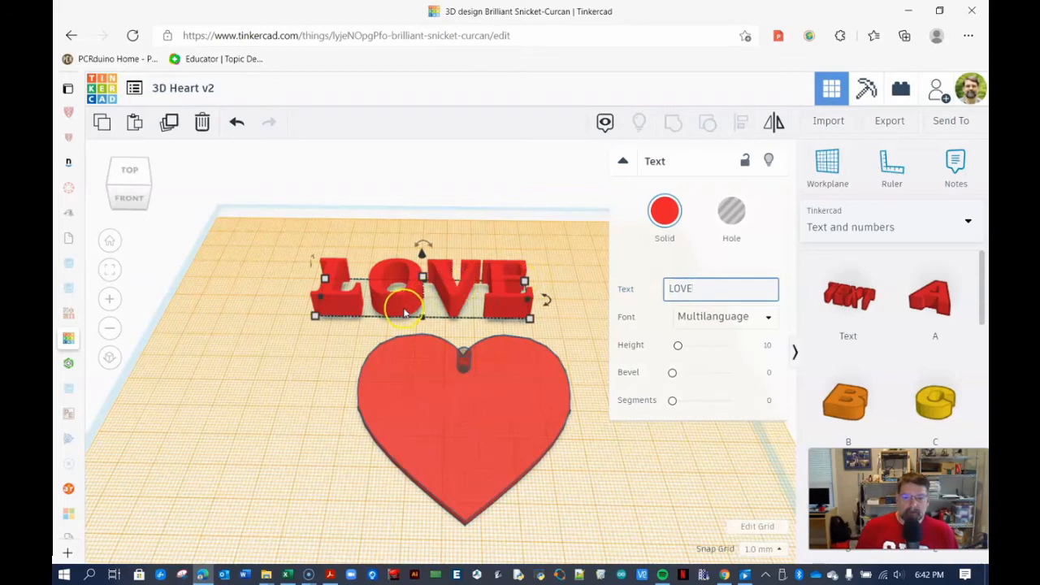
# - Move the LOVE text down onto the heart's face
pyautogui.moveTo(405, 305); pyautogui.dragTo(444, 429)
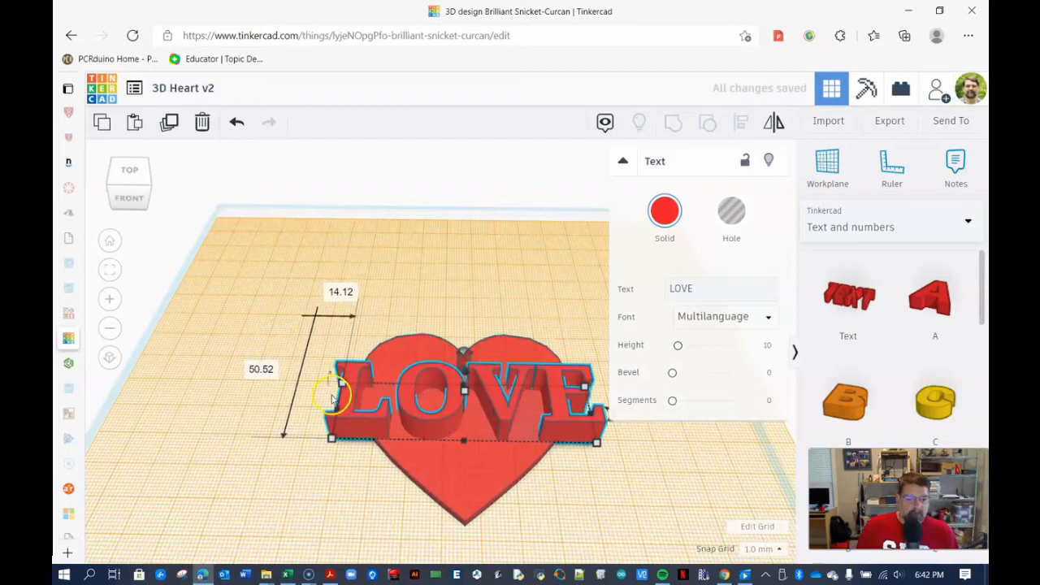
pyautogui.click(358, 461)
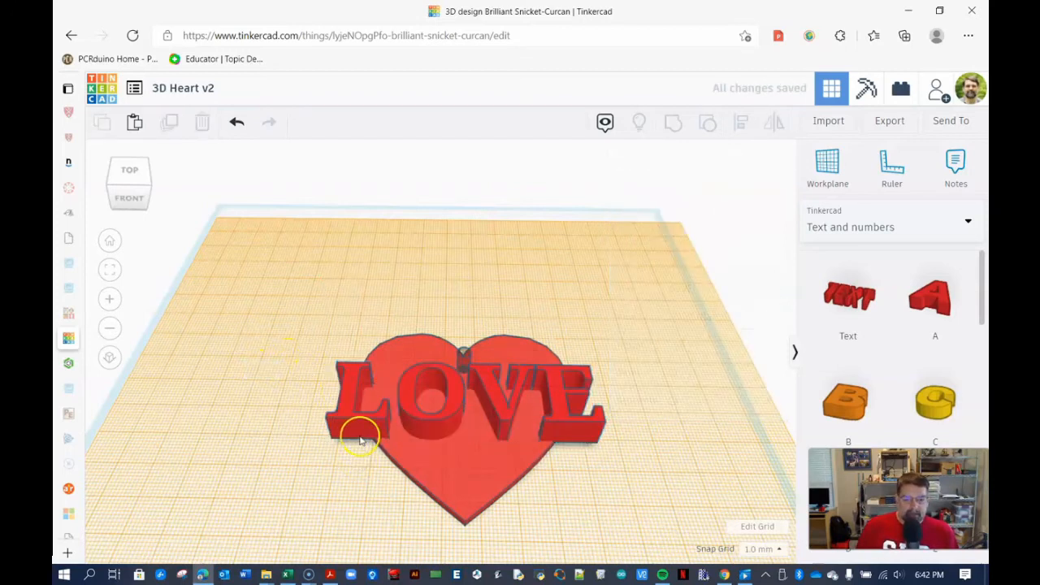
# - Resize the LOVE text to 50 mm wide and 15 mm deep
pyautogui.click(360, 440)
pyautogui.moveTo(481, 279)
pyautogui.mouseDown(button='right')
pyautogui.moveTo(476, 323)
pyautogui.moveTo(483, 267)
pyautogui.mouseUp(button='right')
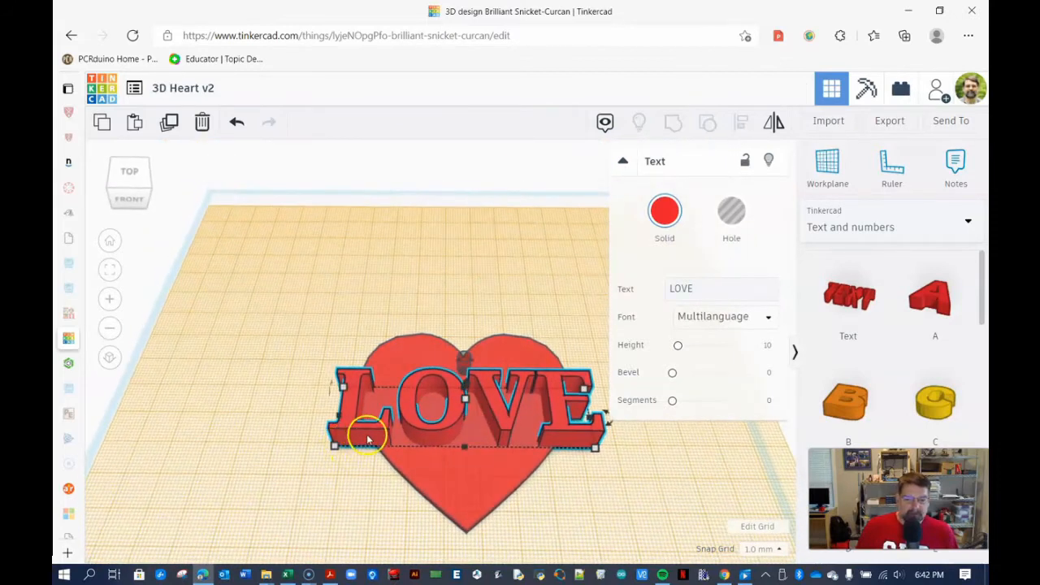
pyautogui.moveTo(336, 452)
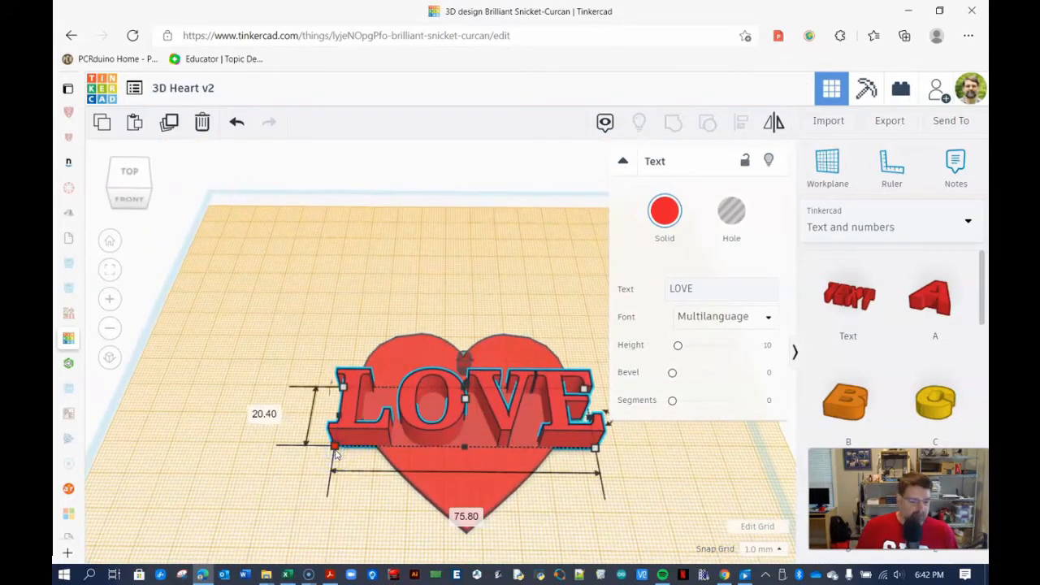
pyautogui.click(466, 516)
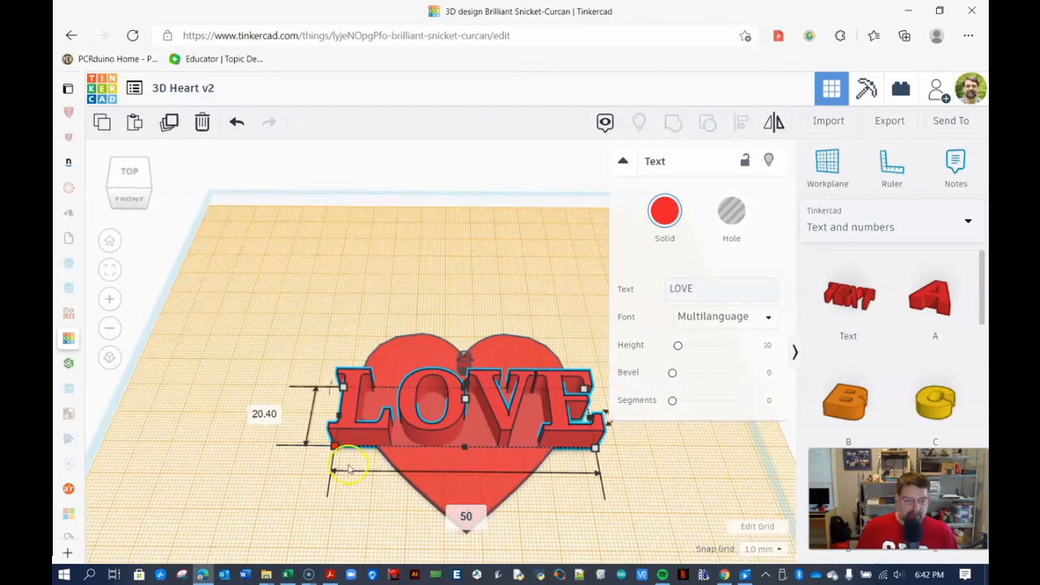
pyautogui.click(264, 414)
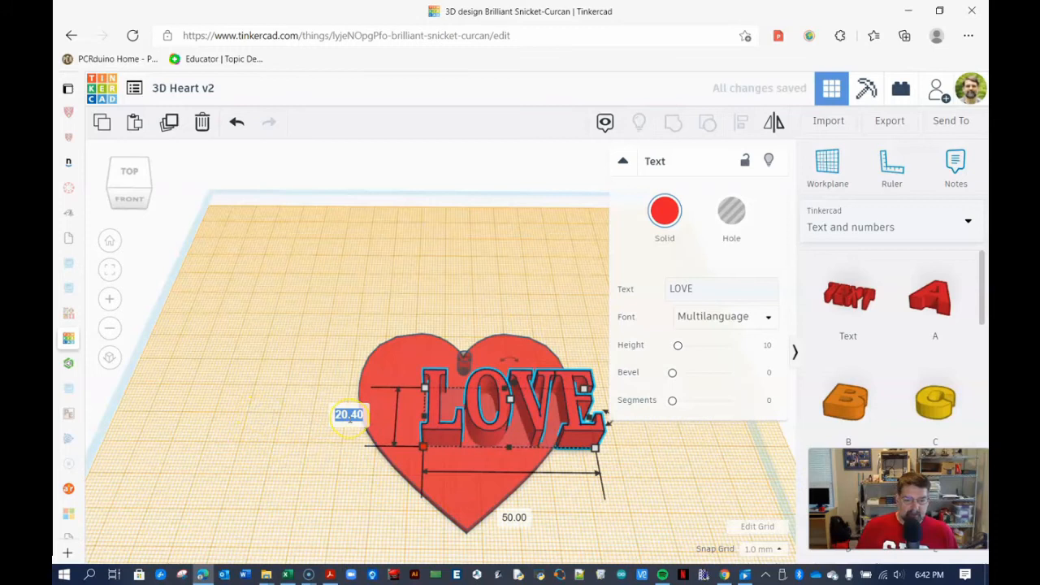
pyautogui.press('Return')
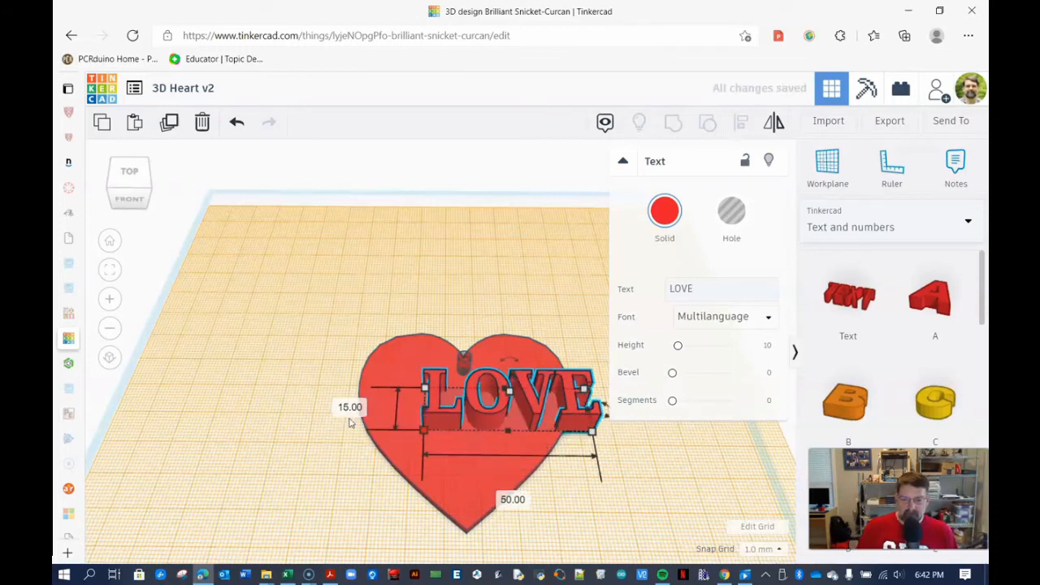
# - Reposition the LOVE text on the heart and change its color to light blue
pyautogui.moveTo(483, 423); pyautogui.dragTo(444, 429)
pyautogui.moveTo(478, 295)
pyautogui.mouseDown(button='right')
pyautogui.moveTo(479, 341)
pyautogui.moveTo(478, 314)
pyautogui.mouseUp(button='right')
pyautogui.click(664, 215)
pyautogui.click(749, 338)
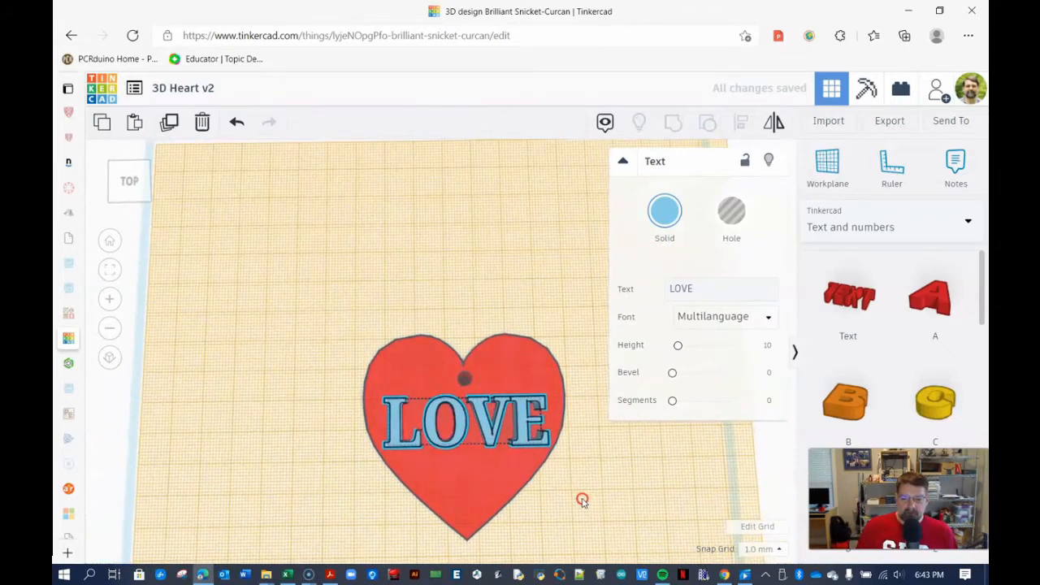
# - Set the LOVE text's height to 1 mm
pyautogui.moveTo(474, 462)
pyautogui.mouseDown()
pyautogui.moveTo(447, 465)
pyautogui.moveTo(472, 463)
pyautogui.mouseUp()
pyautogui.click(383, 288)
pyautogui.moveTo(580, 496); pyautogui.dragTo(577, 434, button='right')
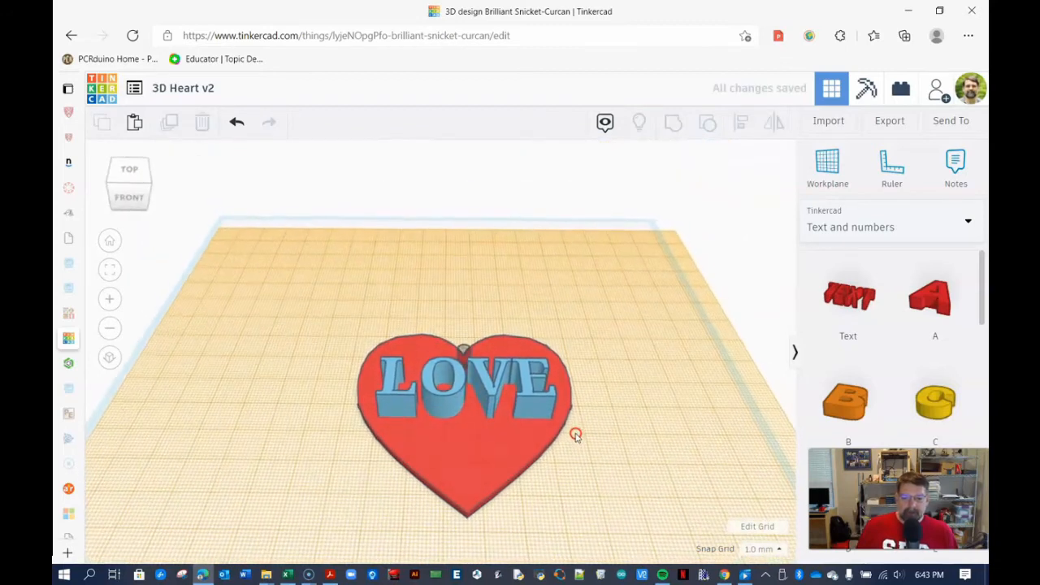
pyautogui.click(440, 403)
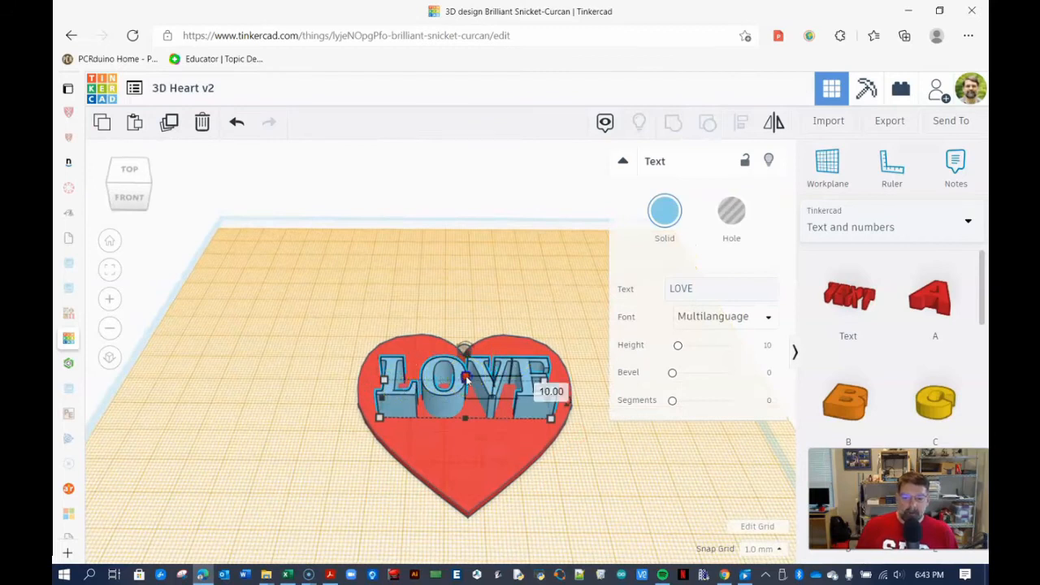
pyautogui.click(542, 386)
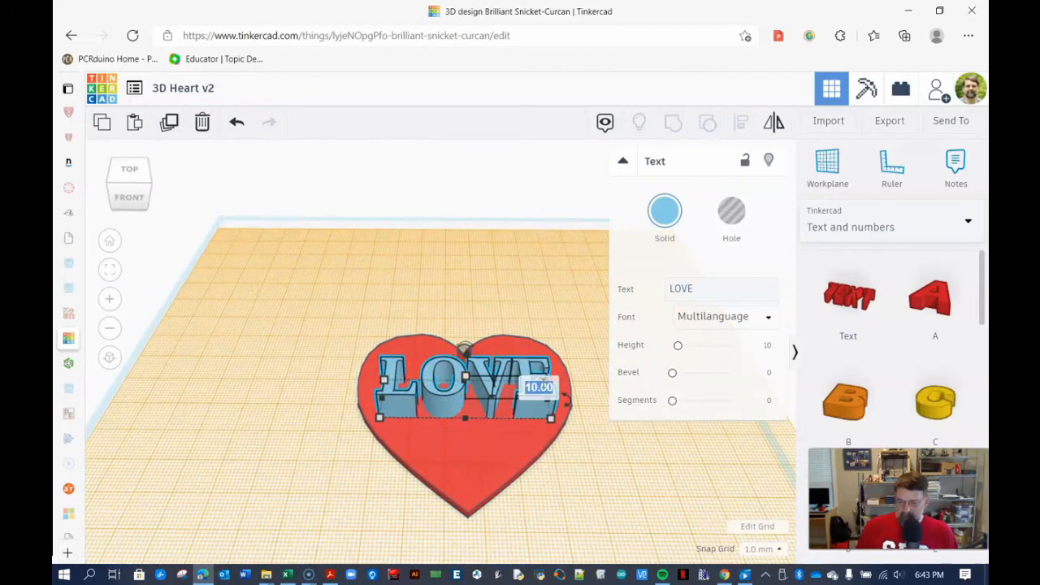
pyautogui.write('1')
pyautogui.press('Return')
# - Select the heart, hole and text and align them centered front to back
pyautogui.moveTo(577, 465)
pyautogui.mouseDown(button='right')
pyautogui.moveTo(566, 441)
pyautogui.moveTo(568, 473)
pyautogui.mouseUp(button='right')
pyautogui.moveTo(378, 297); pyautogui.dragTo(529, 453)
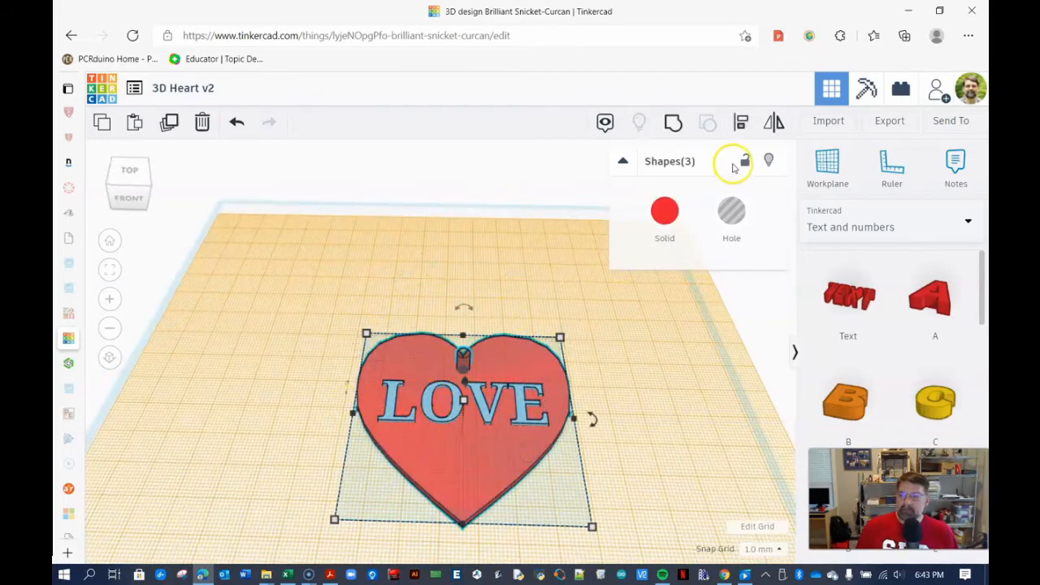
pyautogui.click(743, 123)
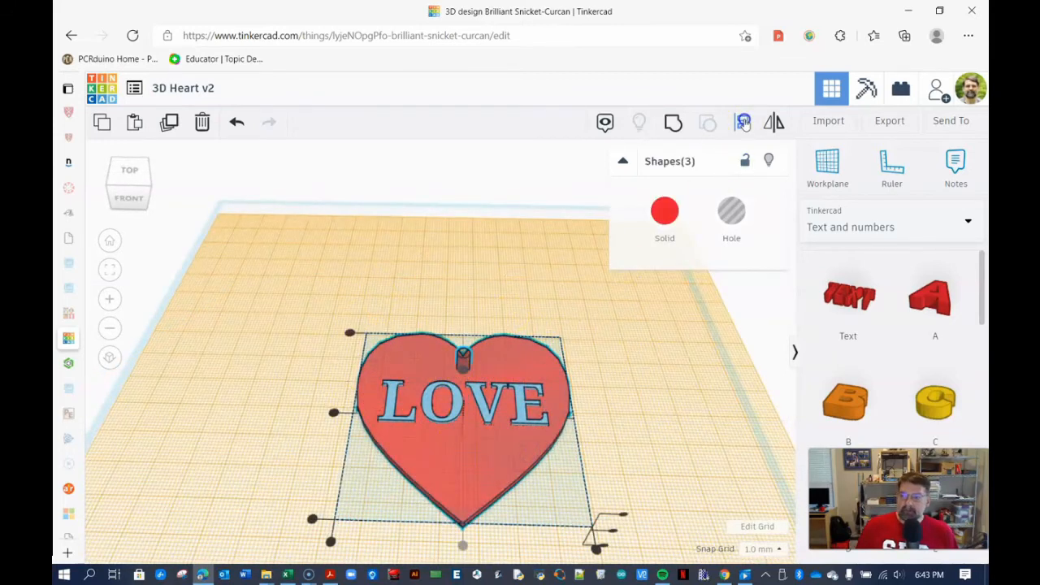
pyautogui.click(465, 550)
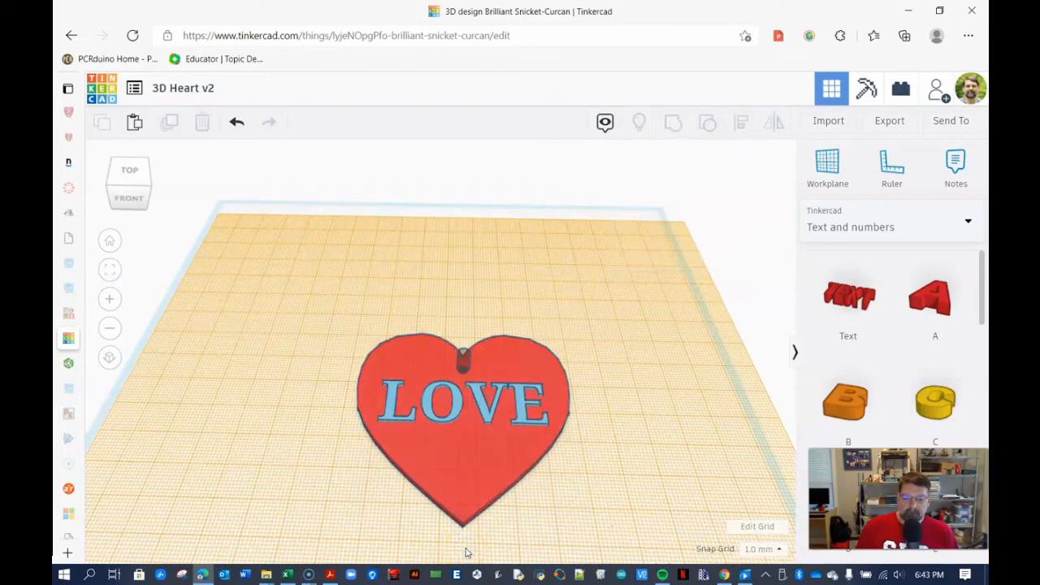
# - Select all shapes and group them into a single heart
pyautogui.moveTo(556, 499); pyautogui.dragTo(554, 521, button='right')
pyautogui.click(441, 302)
pyautogui.hotkey('ctrl', 'a')
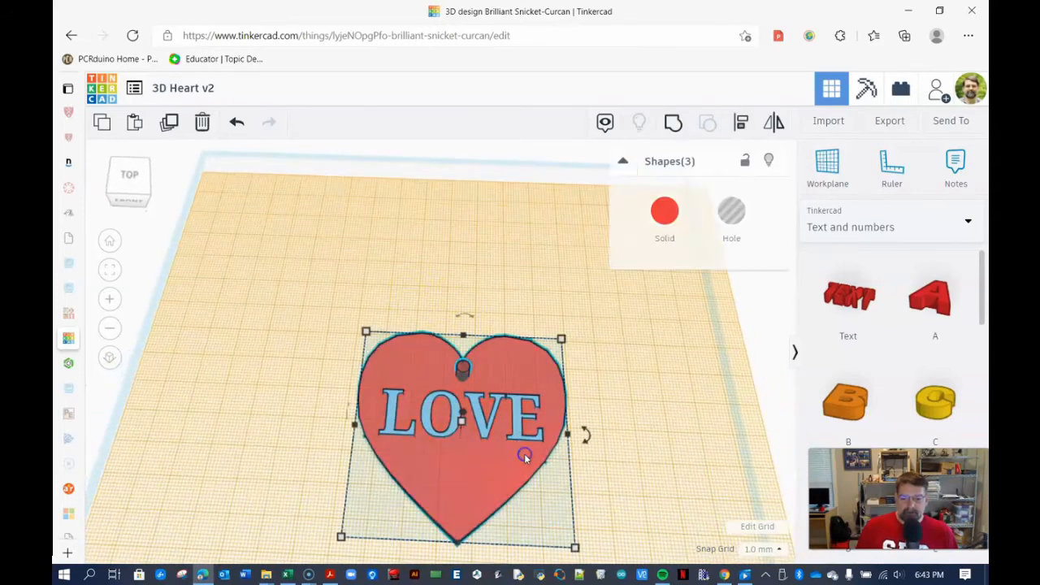
pyautogui.click(674, 124)
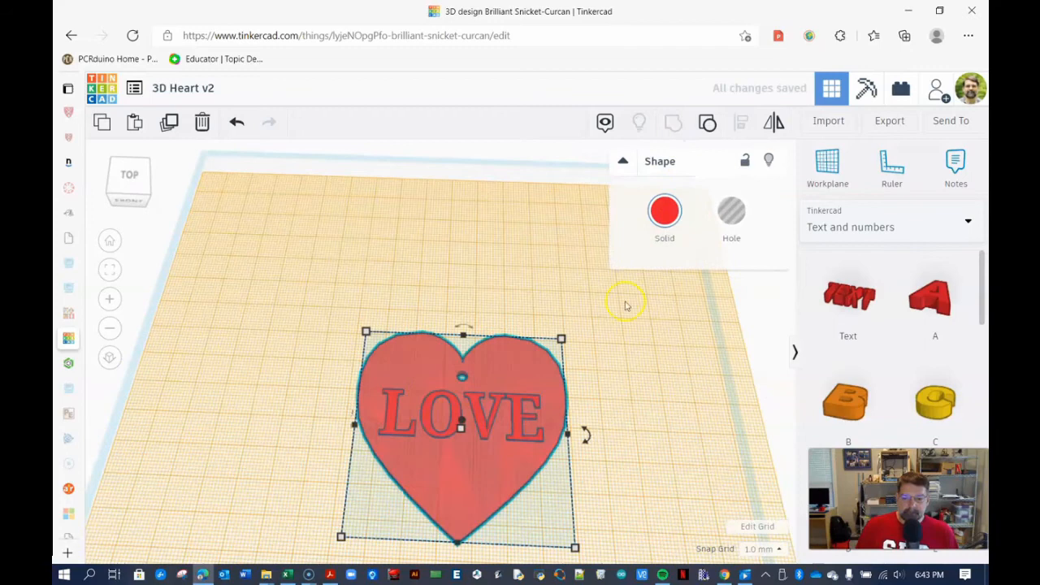
# - Export the selected grouped heart as an .STL file for 3D printing
pyautogui.click(608, 420)
pyautogui.moveTo(625, 448); pyautogui.dragTo(597, 461, button='right')
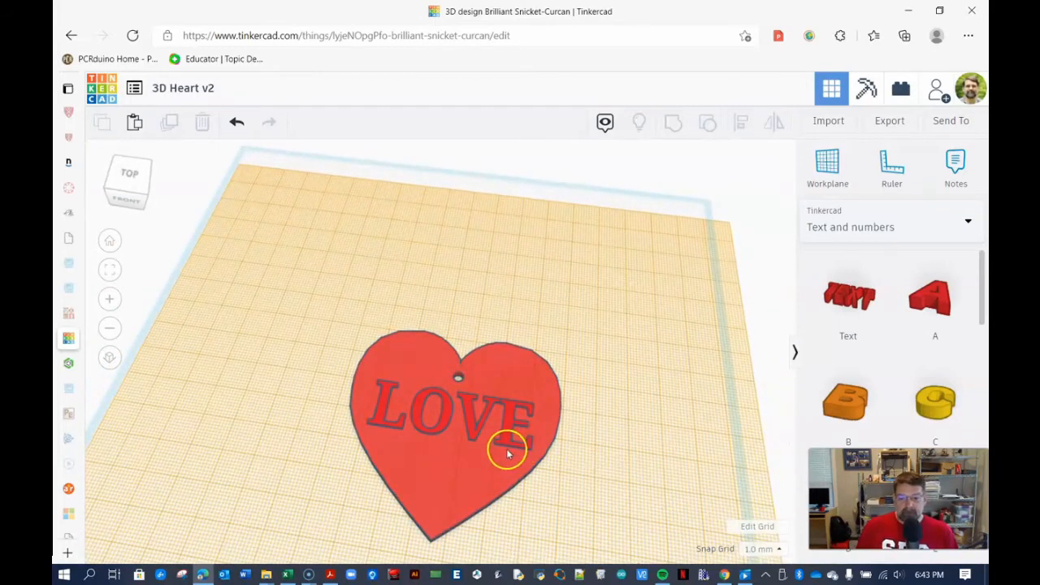
pyautogui.moveTo(349, 302); pyautogui.dragTo(549, 435)
pyautogui.click(894, 126)
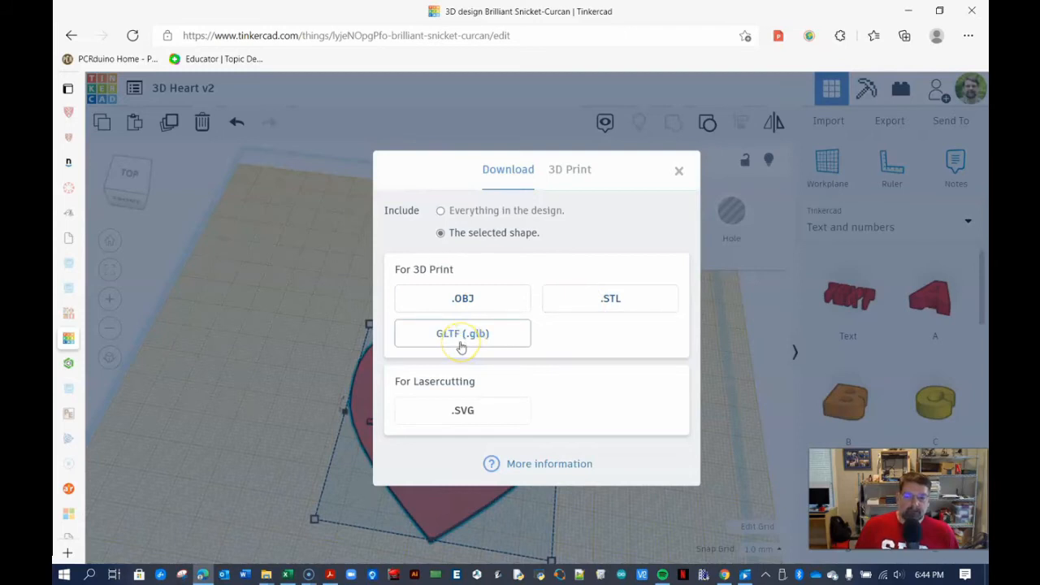
pyautogui.click(623, 307)
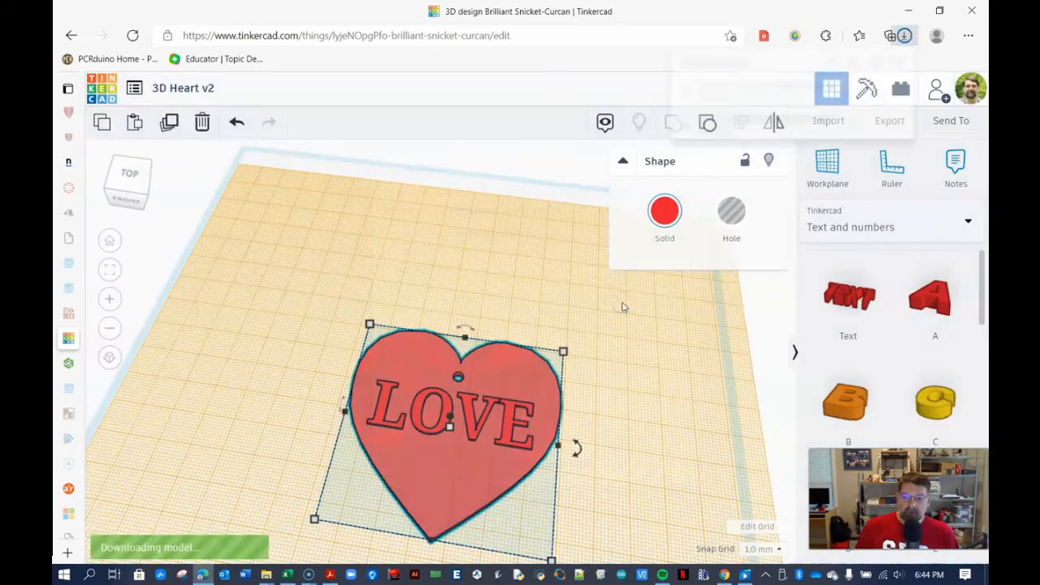
pyautogui.moveTo(858, 92)
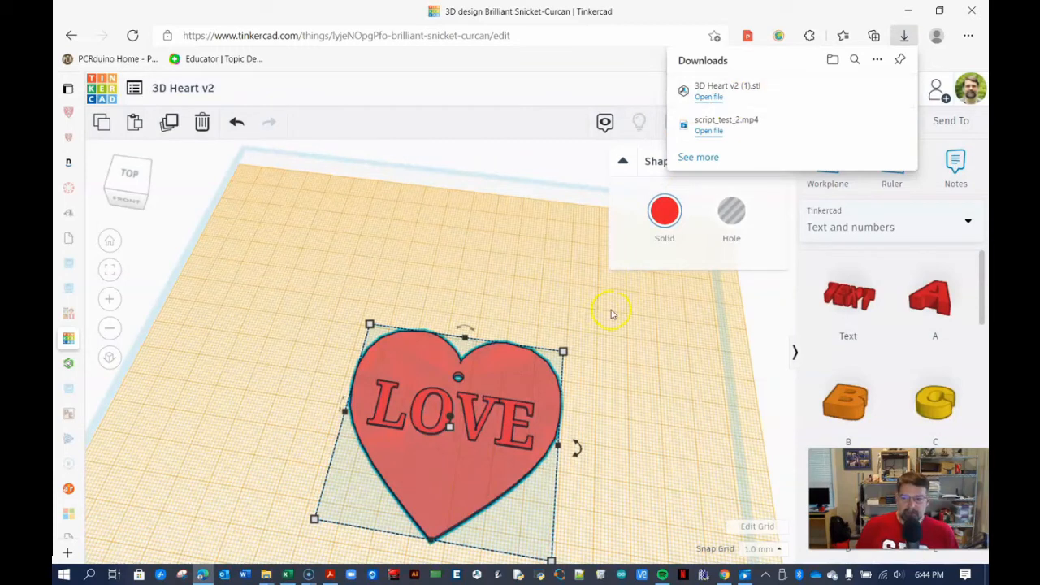
pyautogui.click(623, 166)
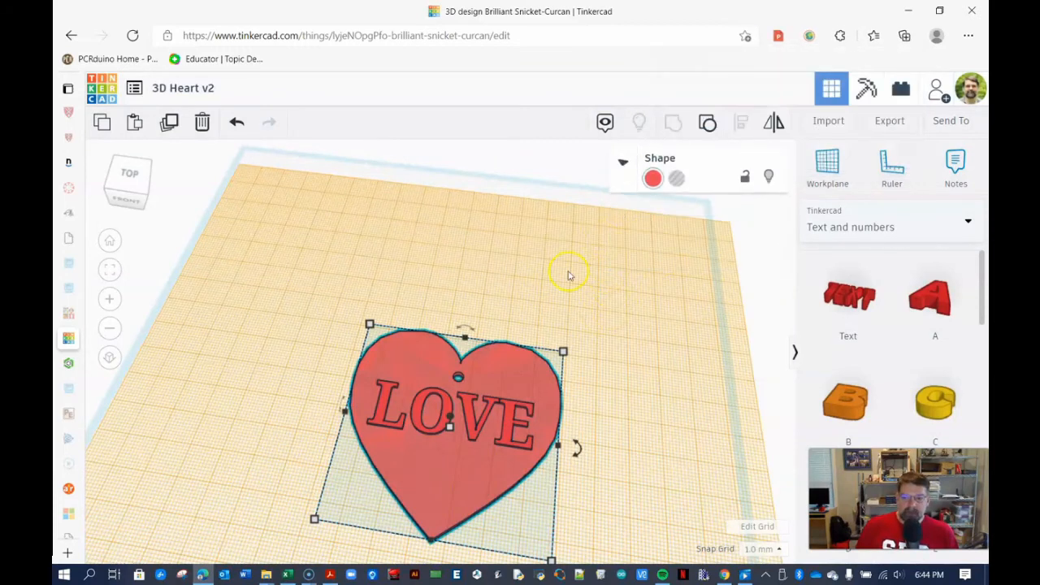
# - Reset the workplane back to the default ground grid
pyautogui.click(592, 200)
pyautogui.scroll(-5, 507, 327)
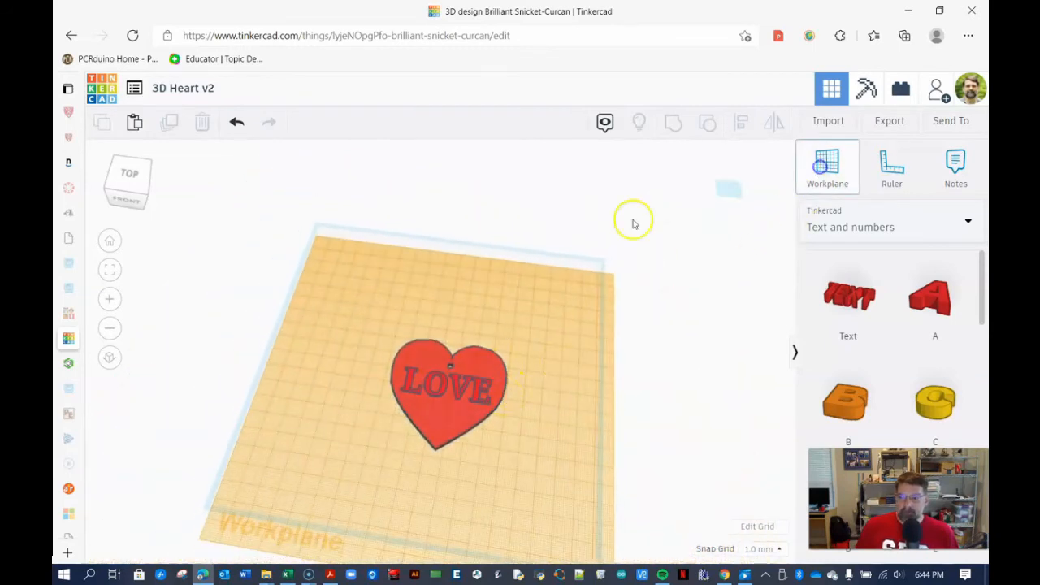
pyautogui.click(621, 252)
pyautogui.moveTo(445, 430); pyautogui.dragTo(364, 310)
pyautogui.click(476, 346)
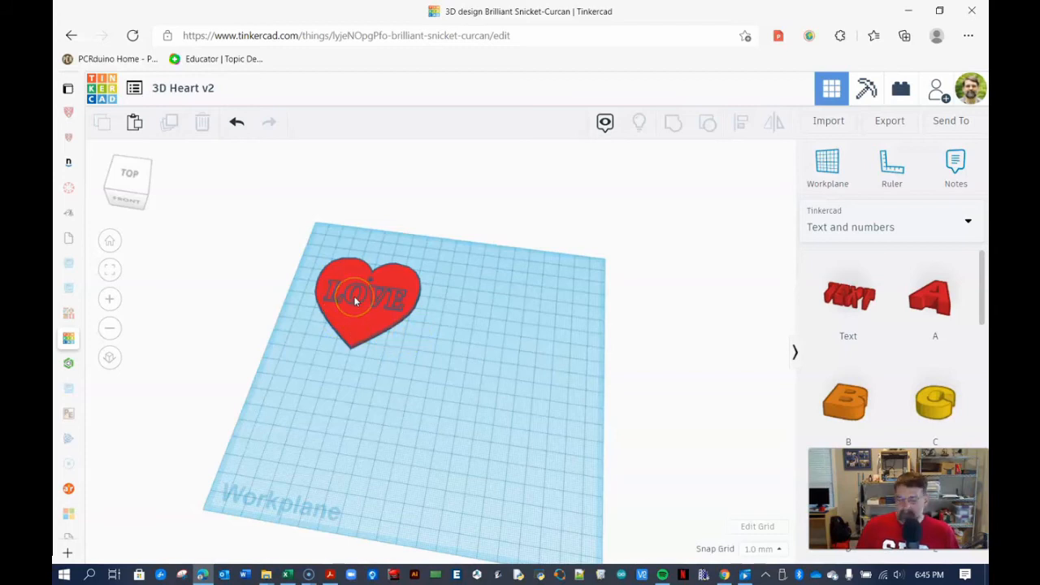
# - Orbit and zoom around the heart to inspect the LOVE lettering from several angles
pyautogui.scroll(5, 353, 298)
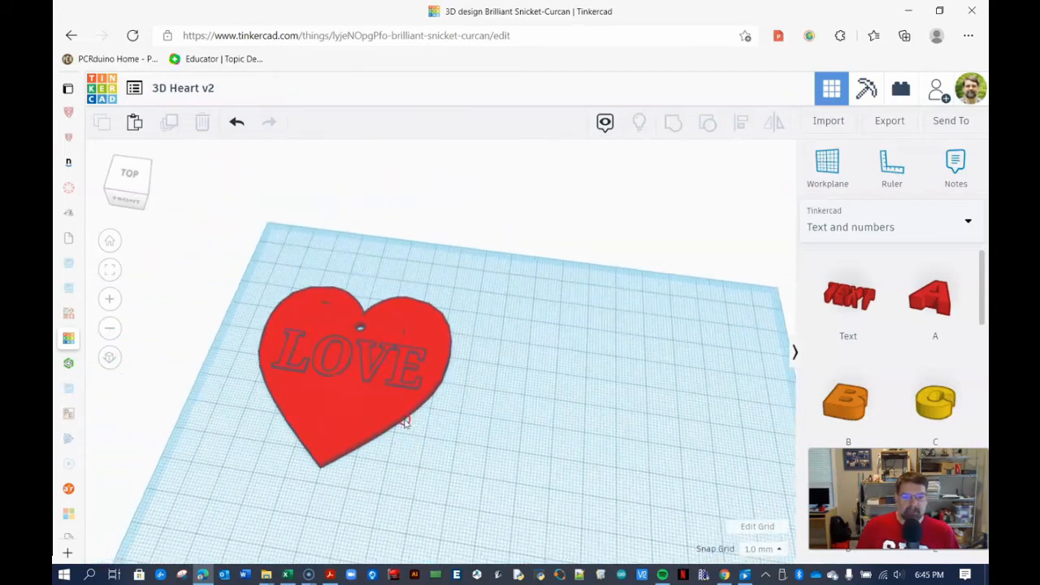
pyautogui.moveTo(403, 421); pyautogui.dragTo(374, 404, button='right')
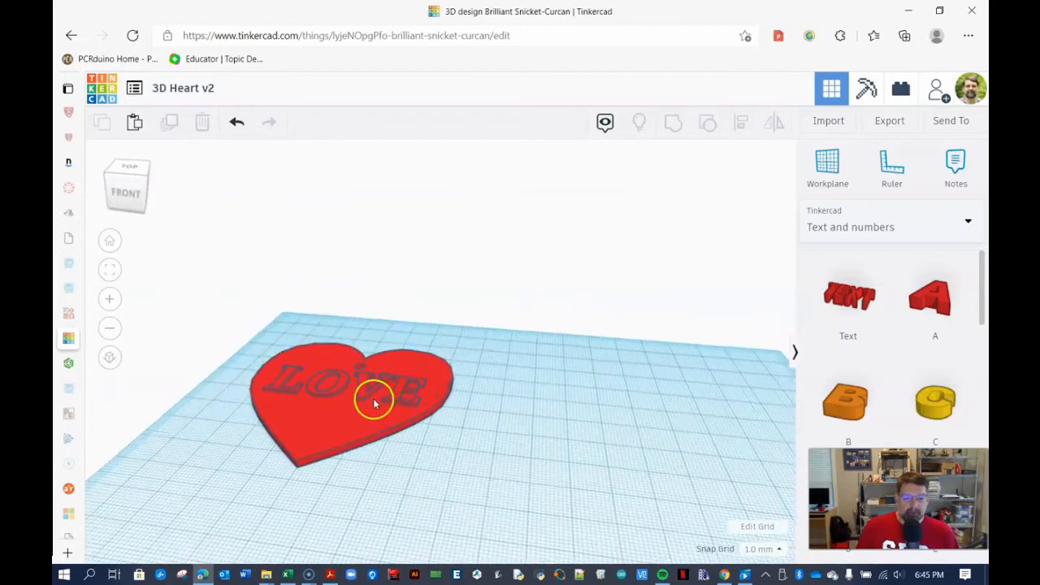
pyautogui.scroll(6, 375, 404)
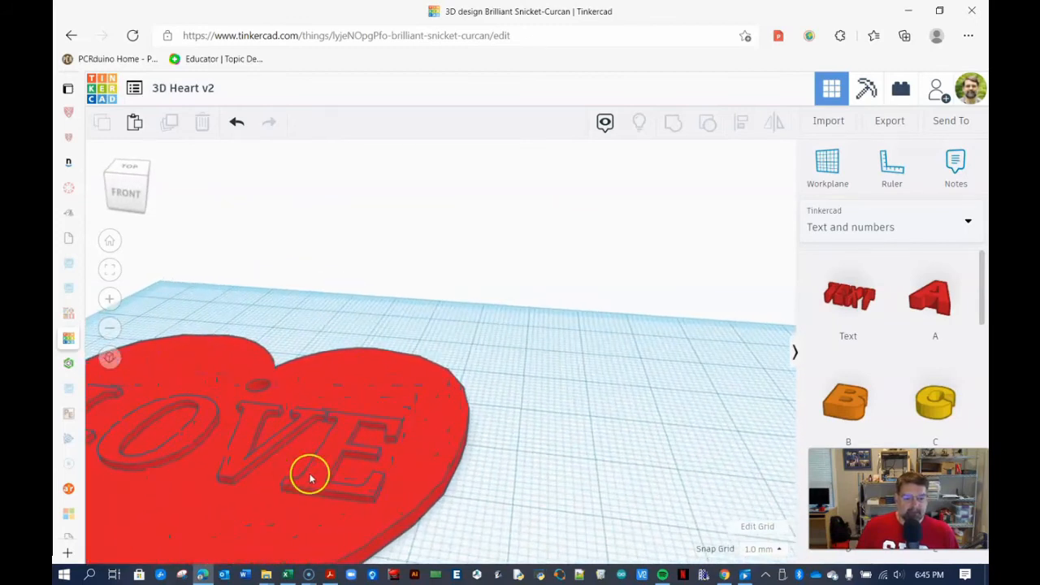
pyautogui.moveTo(360, 504)
pyautogui.mouseDown(button='right')
pyautogui.moveTo(368, 473)
pyautogui.moveTo(370, 510)
pyautogui.mouseUp(button='right')
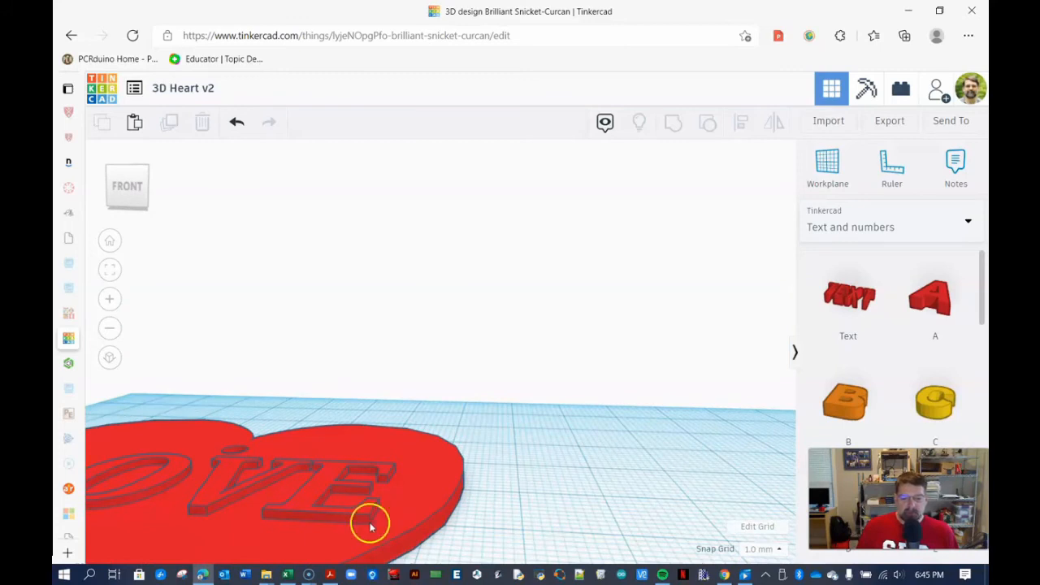
pyautogui.moveTo(375, 407); pyautogui.dragTo(318, 430, button='right')
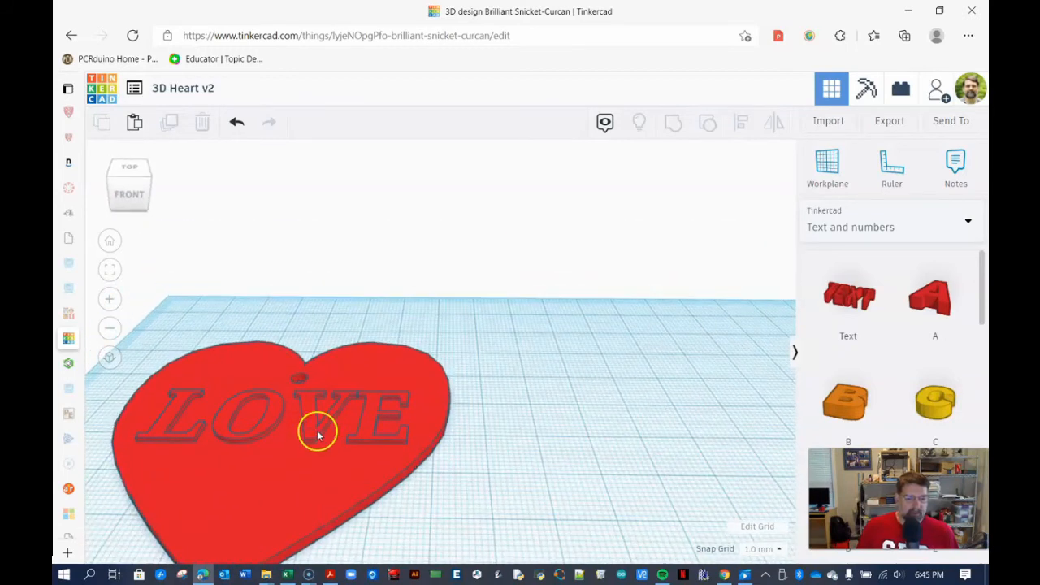
pyautogui.scroll(-5, 332, 424)
pyautogui.moveTo(453, 376); pyautogui.dragTo(457, 370, button='right')
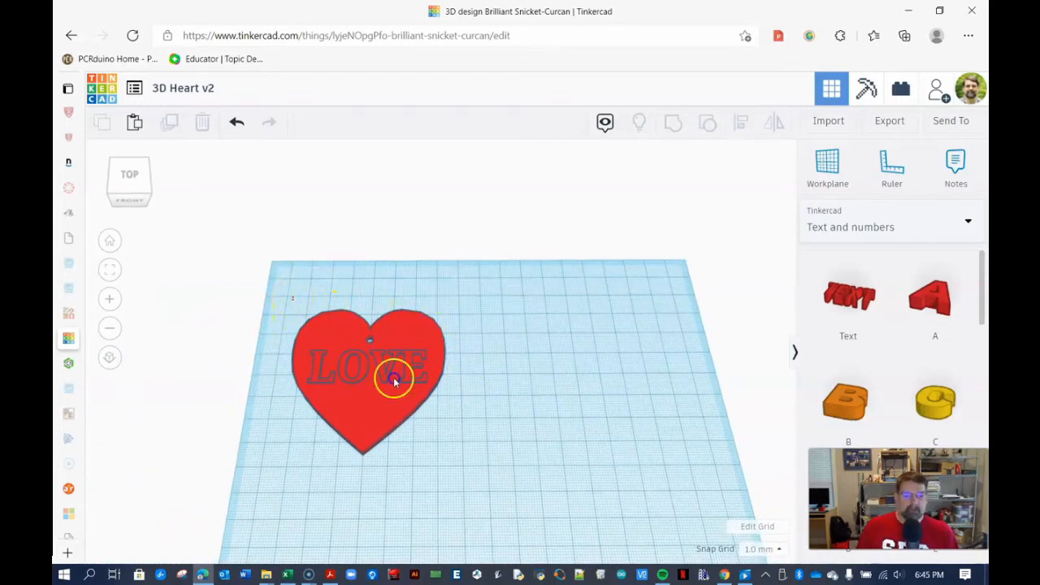
# - Paste a copy of the heart and place it beside the original
pyautogui.click(449, 413)
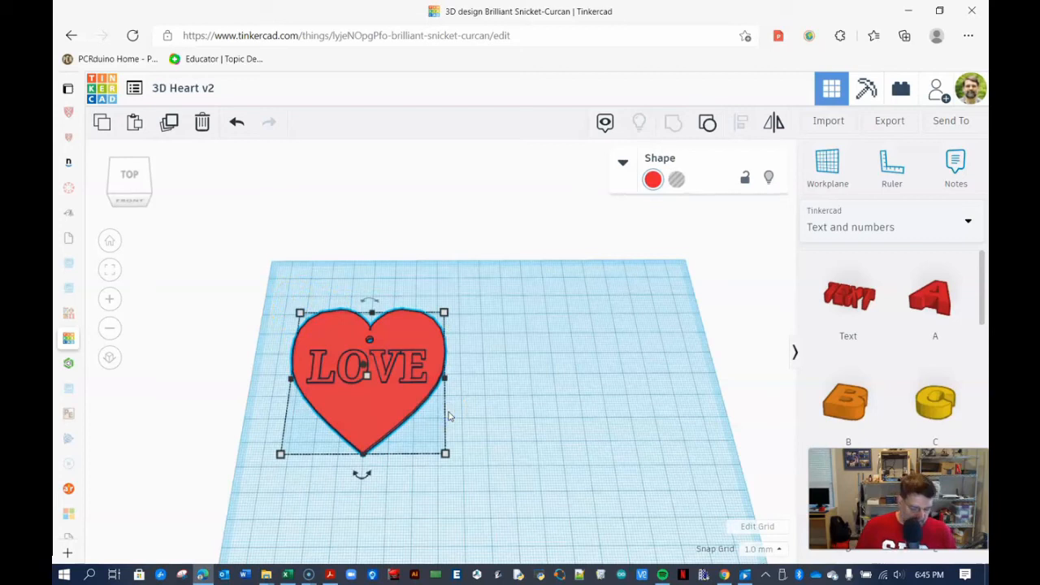
pyautogui.click(524, 423)
pyautogui.hotkey('ctrl', 'v')
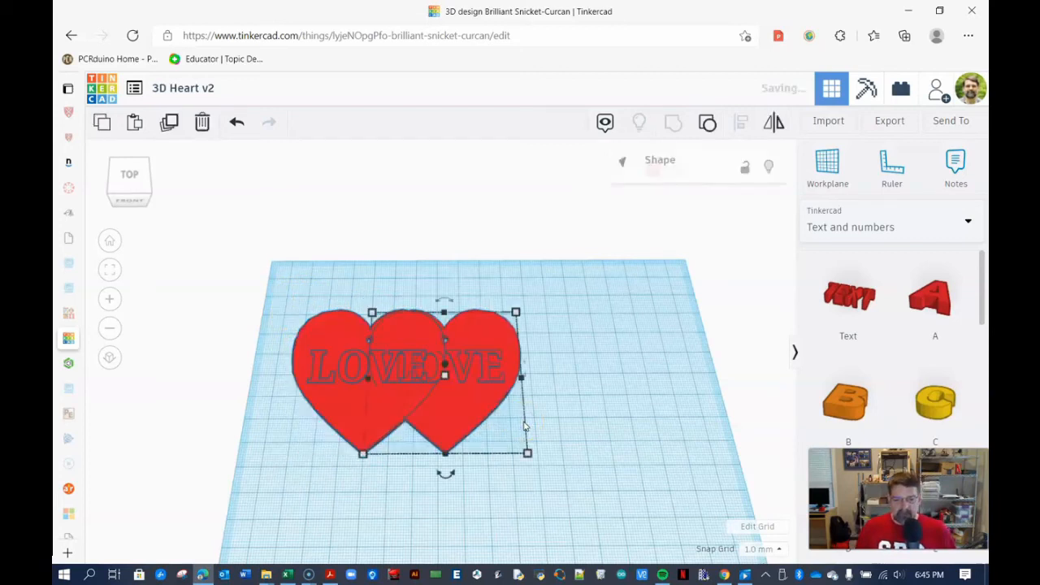
pyautogui.moveTo(471, 406); pyautogui.dragTo(601, 469)
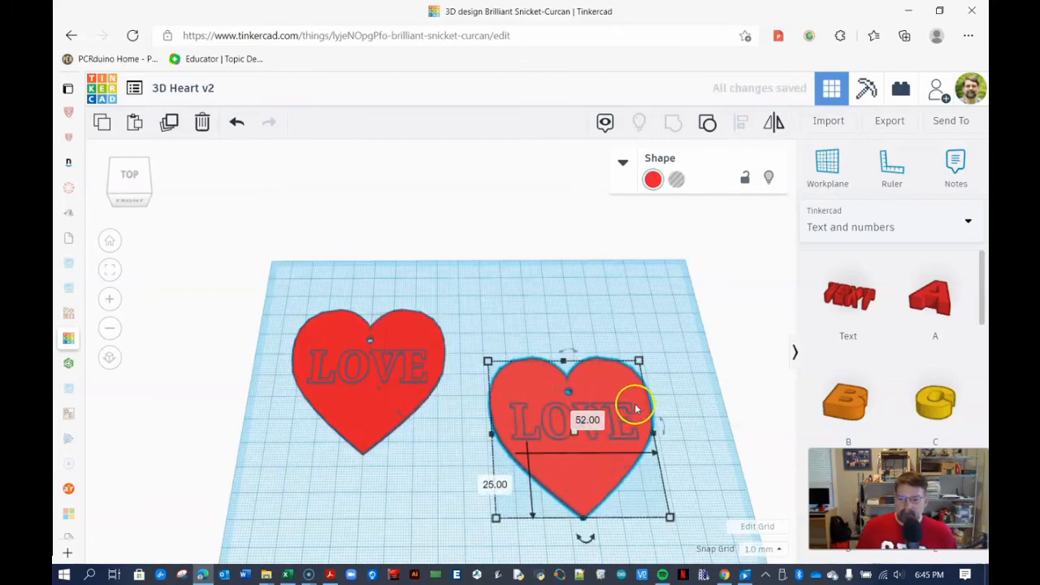
pyautogui.moveTo(553, 413); pyautogui.dragTo(413, 380, button='middle')
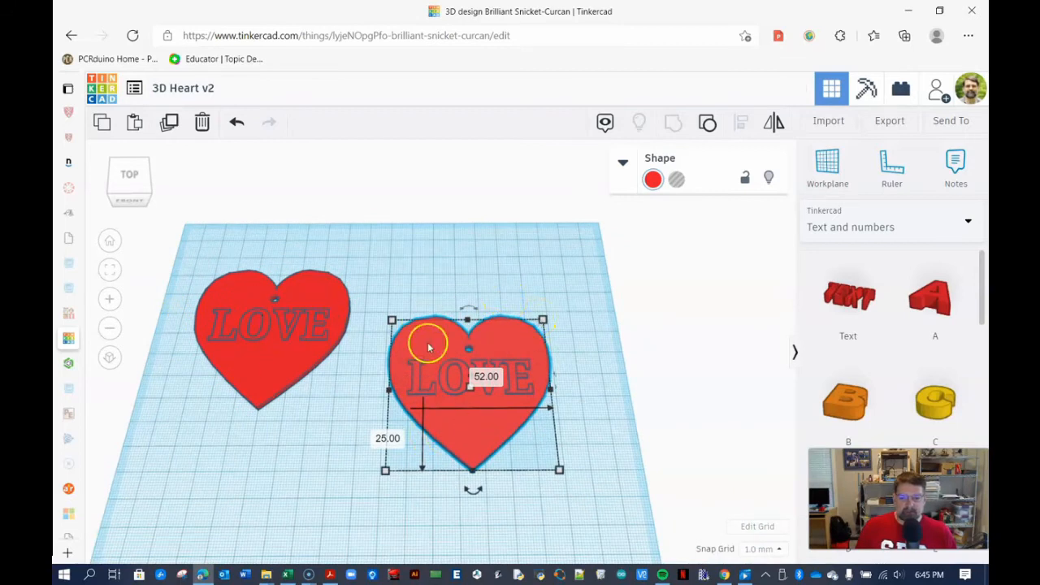
pyautogui.click(575, 382)
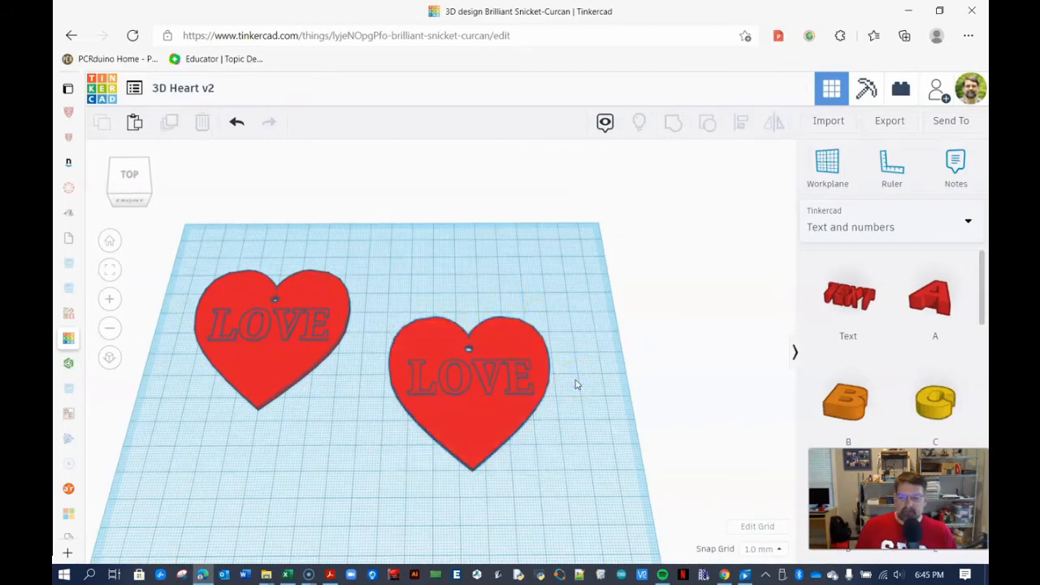
# - Ungroup the copied heart
pyautogui.click(482, 415)
pyautogui.click(710, 122)
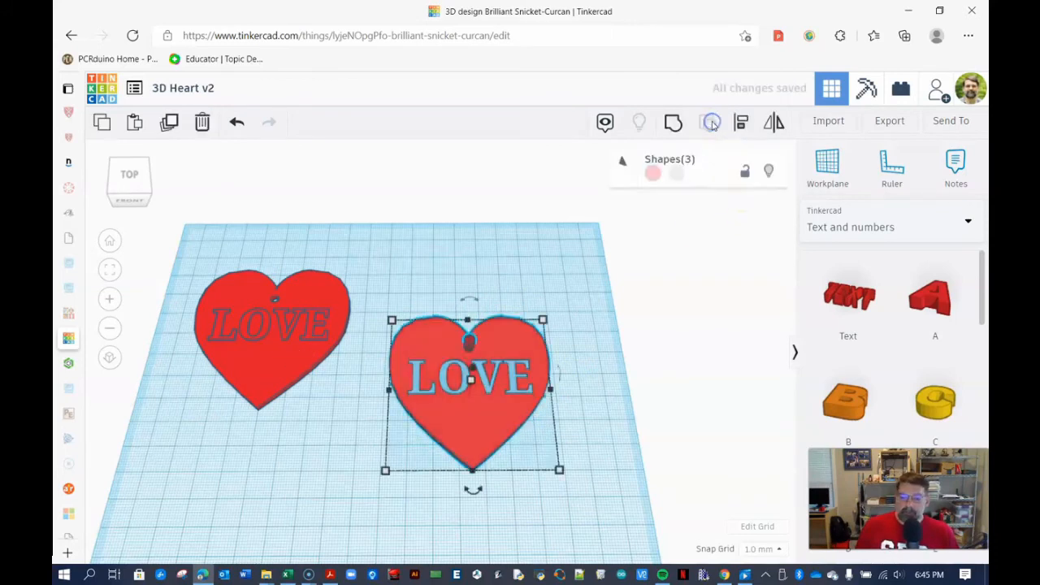
# - Select the LOVE text on the copied heart and turn it into a hole
pyautogui.click(588, 327)
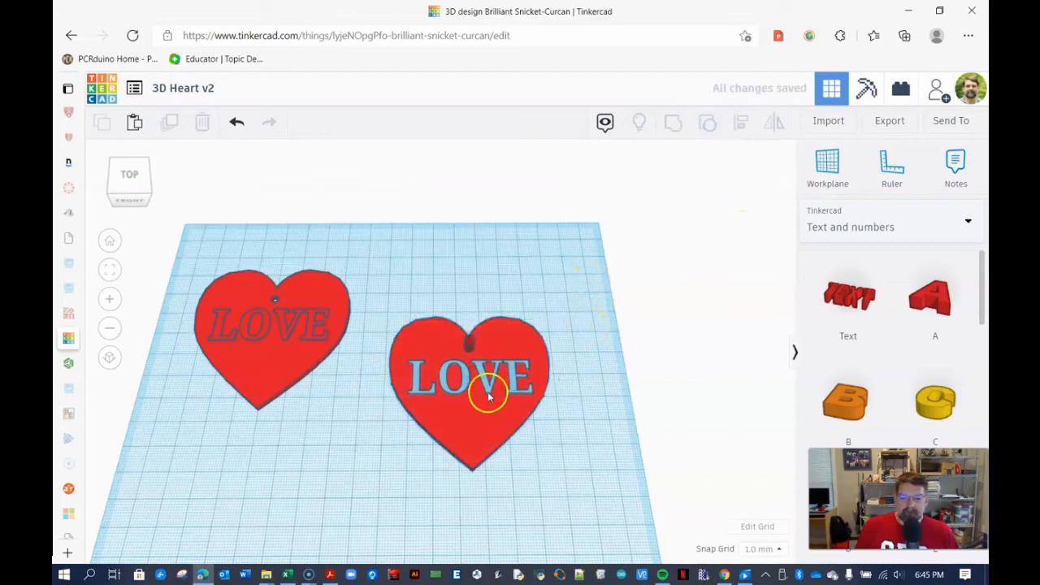
pyautogui.click(489, 395)
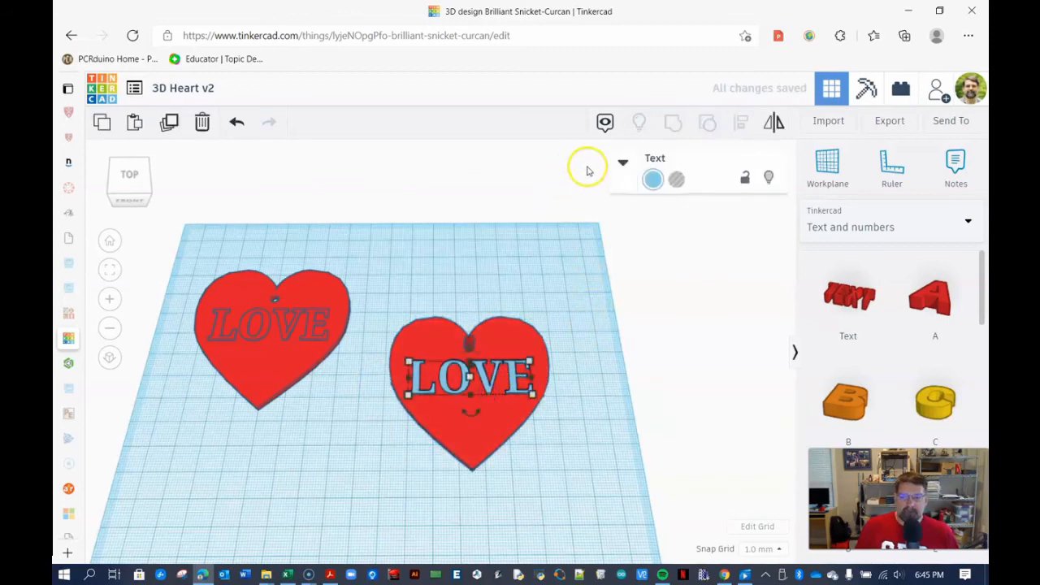
pyautogui.click(622, 162)
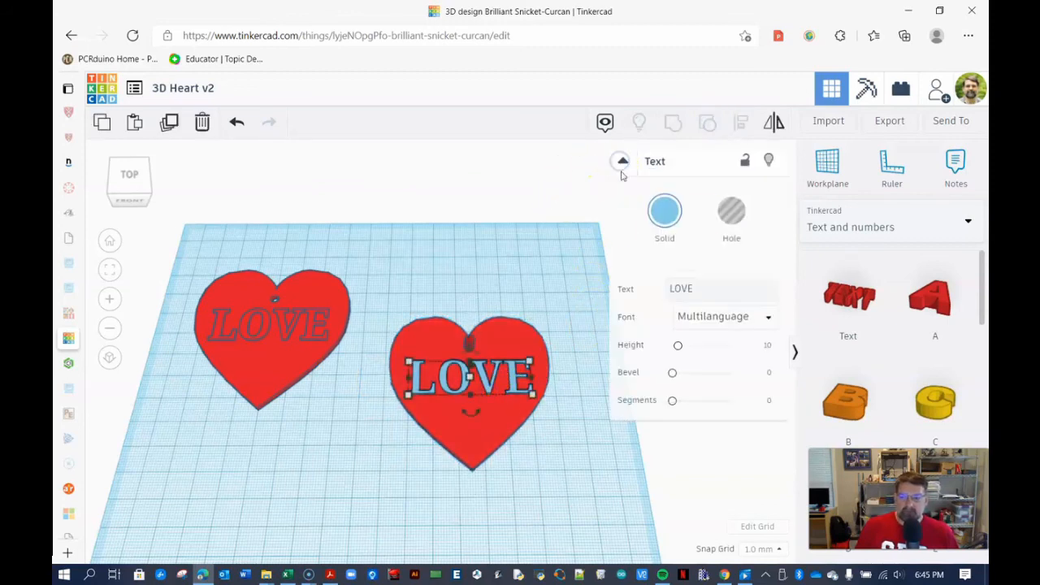
pyautogui.click(732, 215)
# - Set the LOVE hole's height to 20 mm and lower it to -10 mm so it passes through the heart
pyautogui.scroll(1, 465, 368)
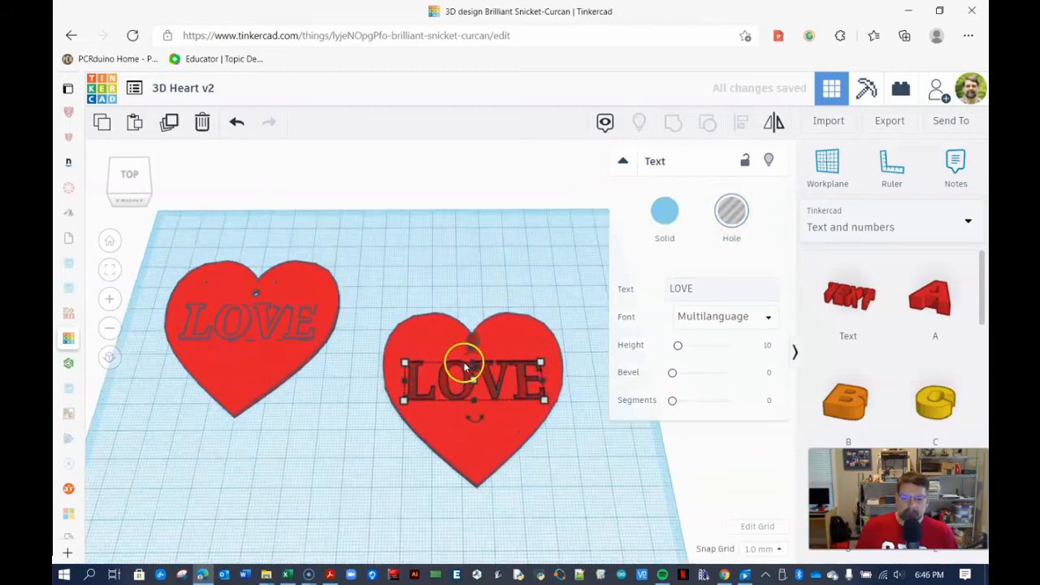
pyautogui.scroll(2, 468, 368)
pyautogui.scroll(1, 672, 486)
pyautogui.moveTo(671, 484); pyautogui.dragTo(669, 459, button='right')
pyautogui.moveTo(503, 392)
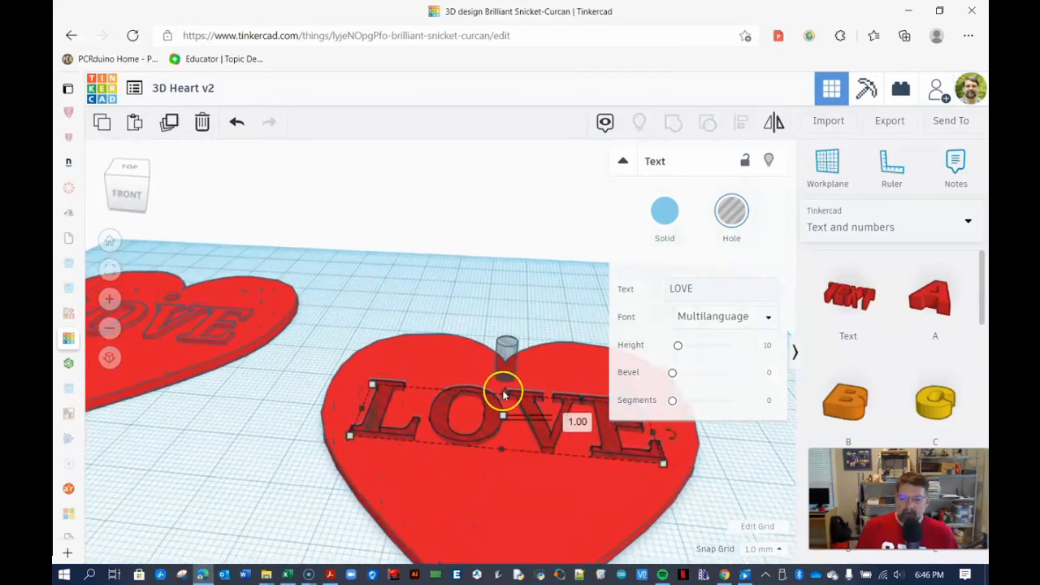
pyautogui.click(567, 417)
pyautogui.write('20')
pyautogui.press('Return')
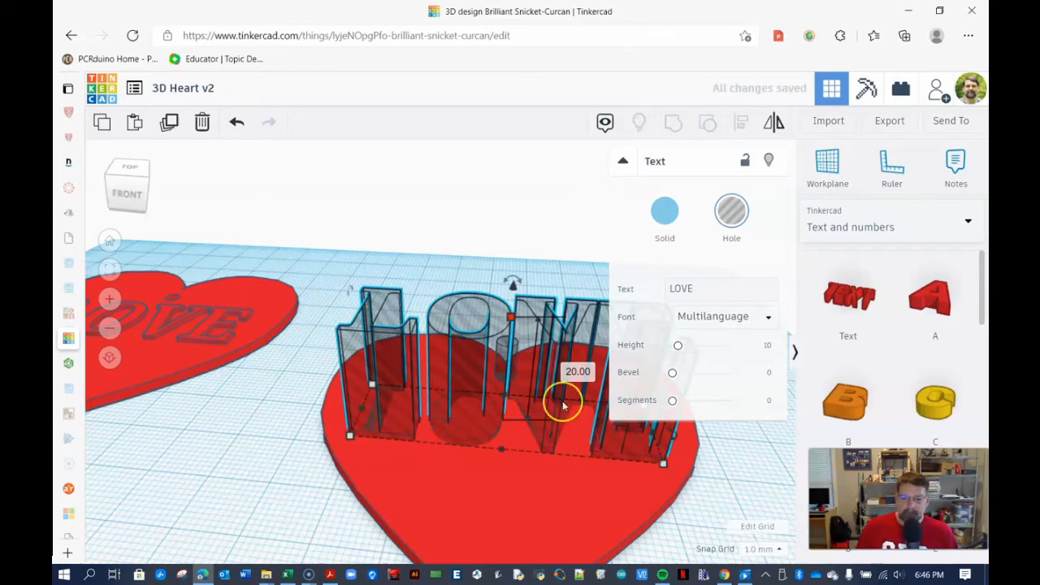
pyautogui.moveTo(510, 286)
pyautogui.moveTo(511, 286); pyautogui.dragTo(512, 349)
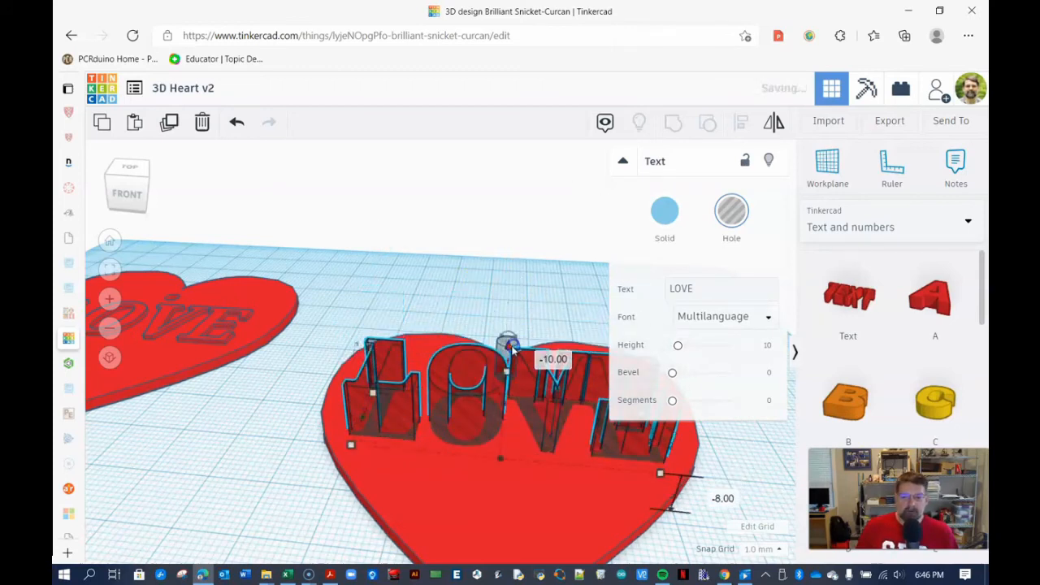
# - Select the copied heart together with its holes and group them into one shape
pyautogui.moveTo(314, 477)
pyautogui.mouseDown(button='right')
pyautogui.moveTo(309, 414)
pyautogui.moveTo(300, 485)
pyautogui.mouseUp(button='right')
pyautogui.scroll(-3, 291, 431)
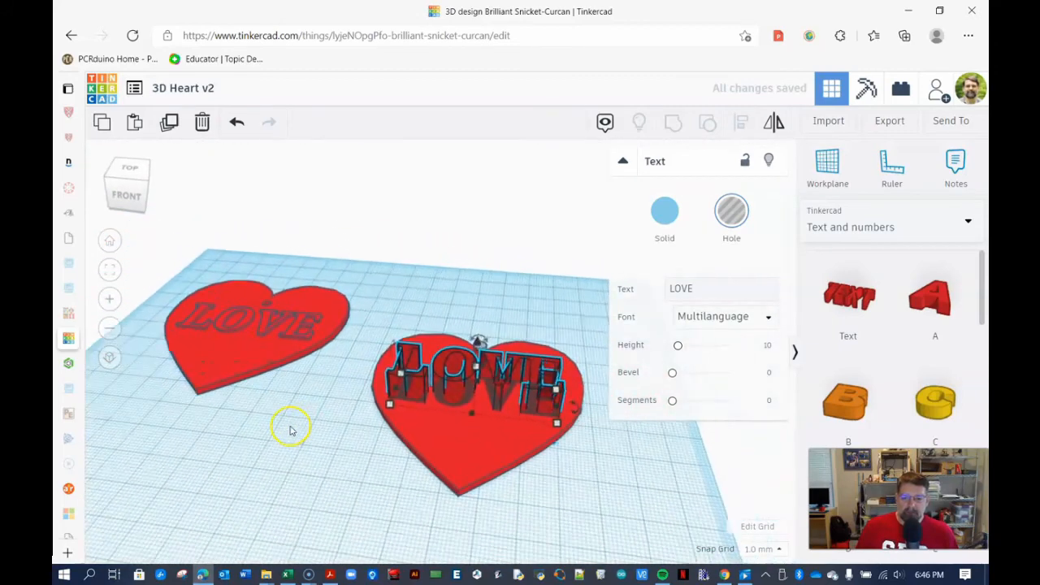
pyautogui.click(623, 161)
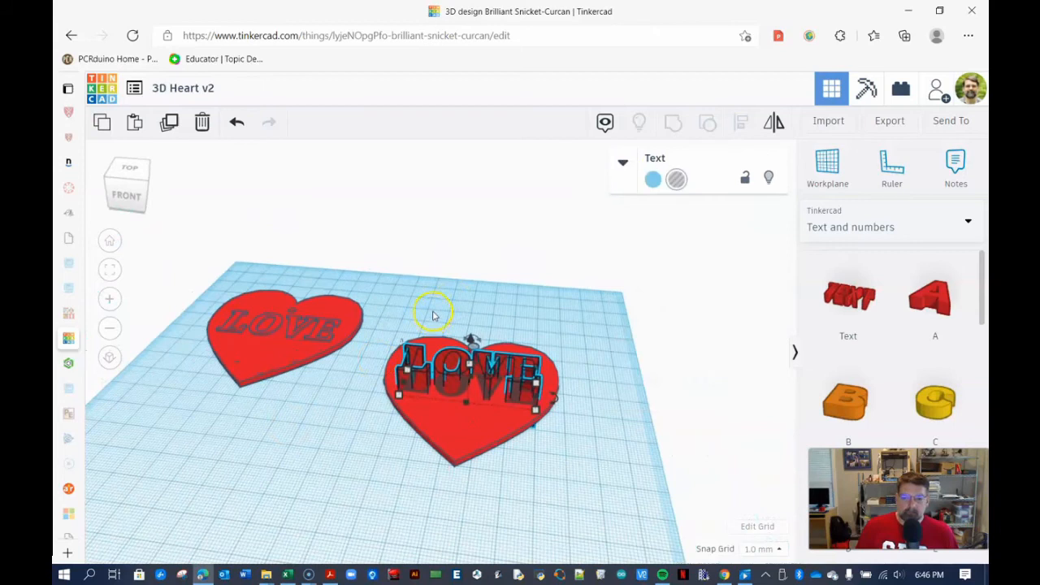
pyautogui.keyDown('shift'); pyautogui.click(509, 410); pyautogui.keyUp('shift')
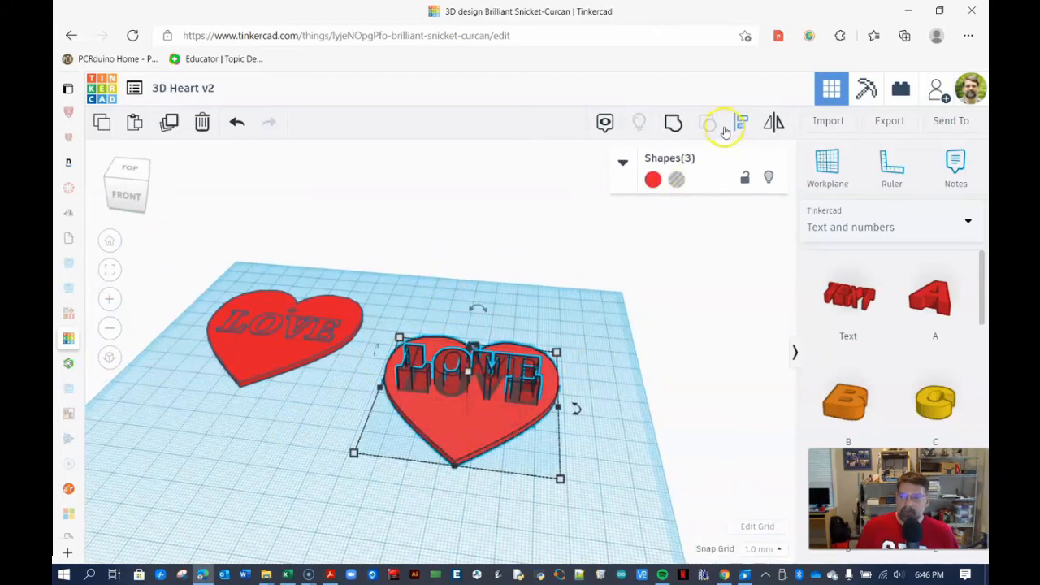
pyautogui.click(671, 123)
# - Orbit and zoom around the grouped heart to inspect the cut-through LOVE lettering from above
pyautogui.moveTo(437, 301); pyautogui.dragTo(458, 389, button='right')
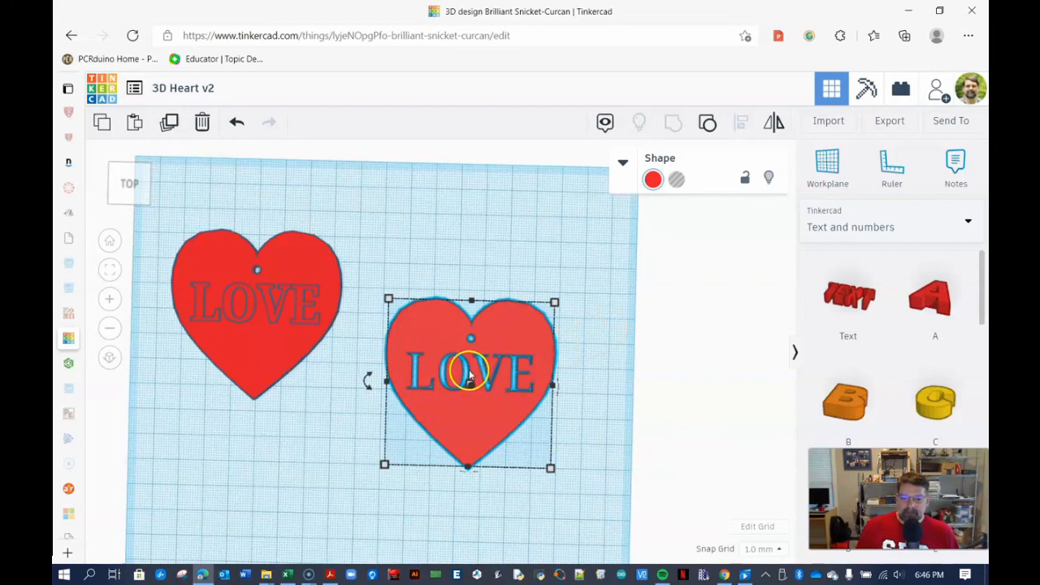
pyautogui.moveTo(577, 395); pyautogui.dragTo(573, 379, button='right')
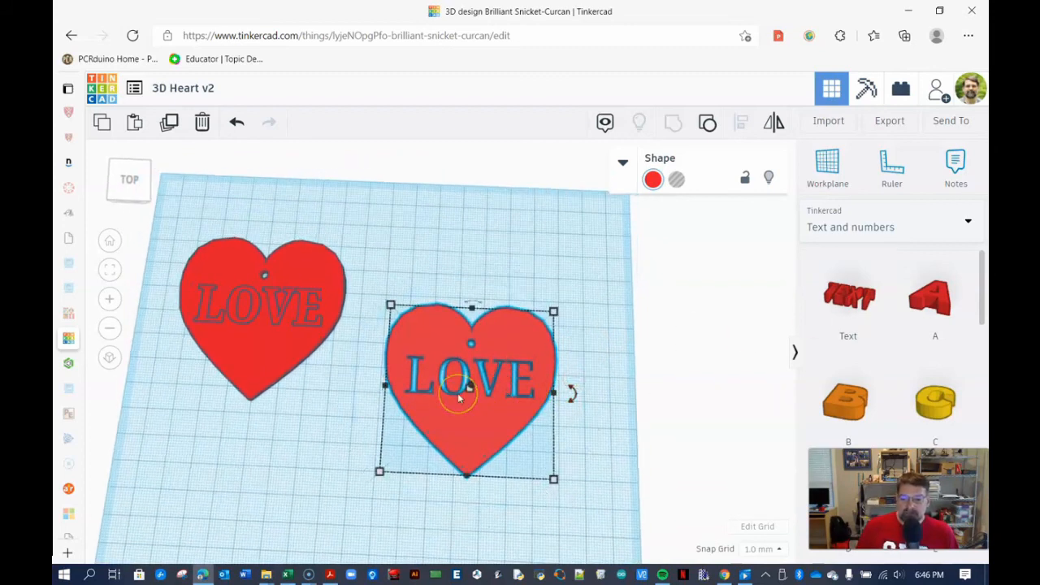
pyautogui.scroll(5, 456, 393)
pyautogui.moveTo(468, 354); pyautogui.dragTo(469, 364, button='right')
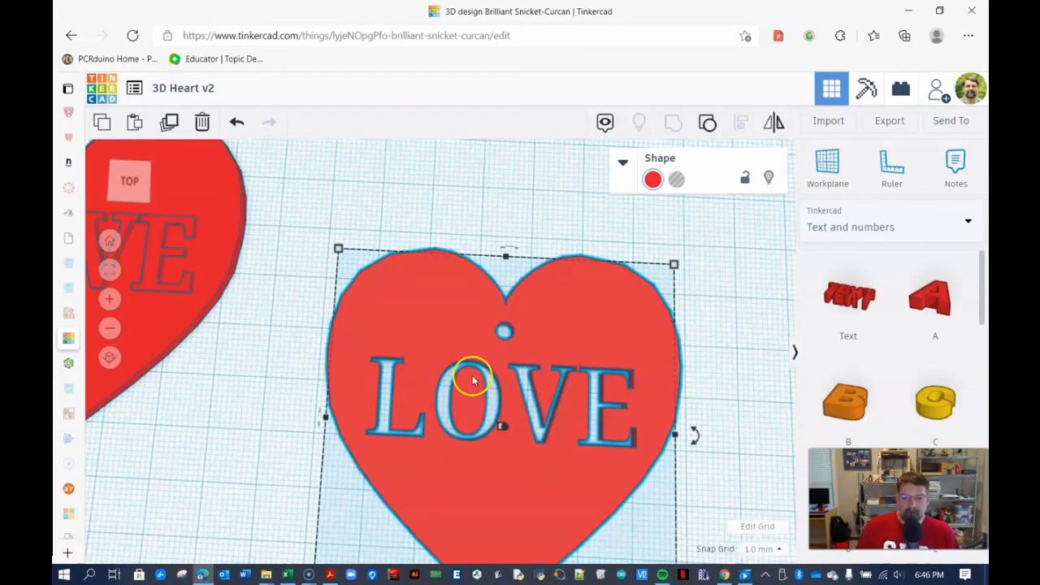
pyautogui.scroll(-4, 472, 388)
pyautogui.scroll(-2, 468, 378)
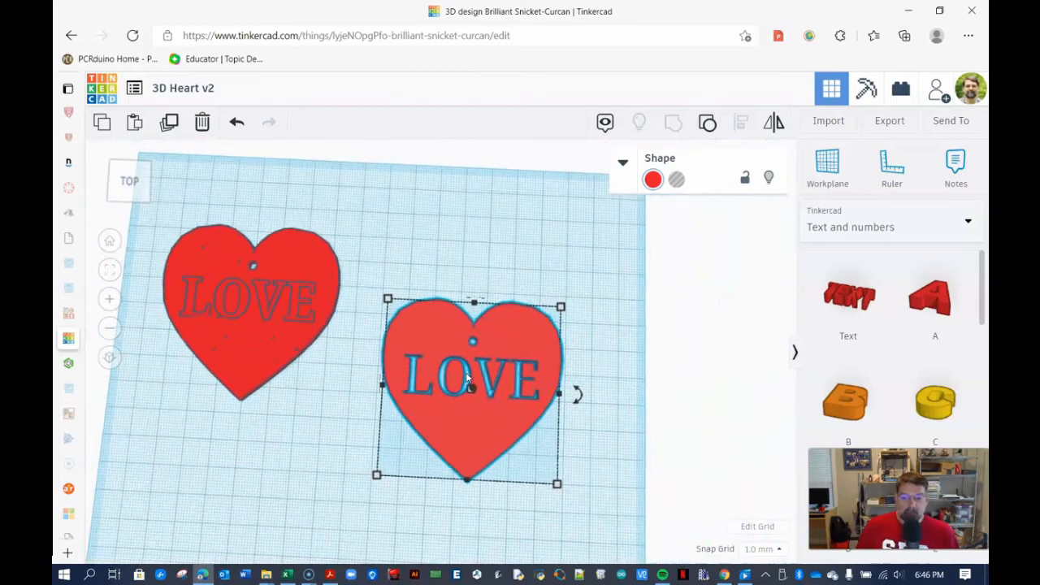
pyautogui.moveTo(380, 390)
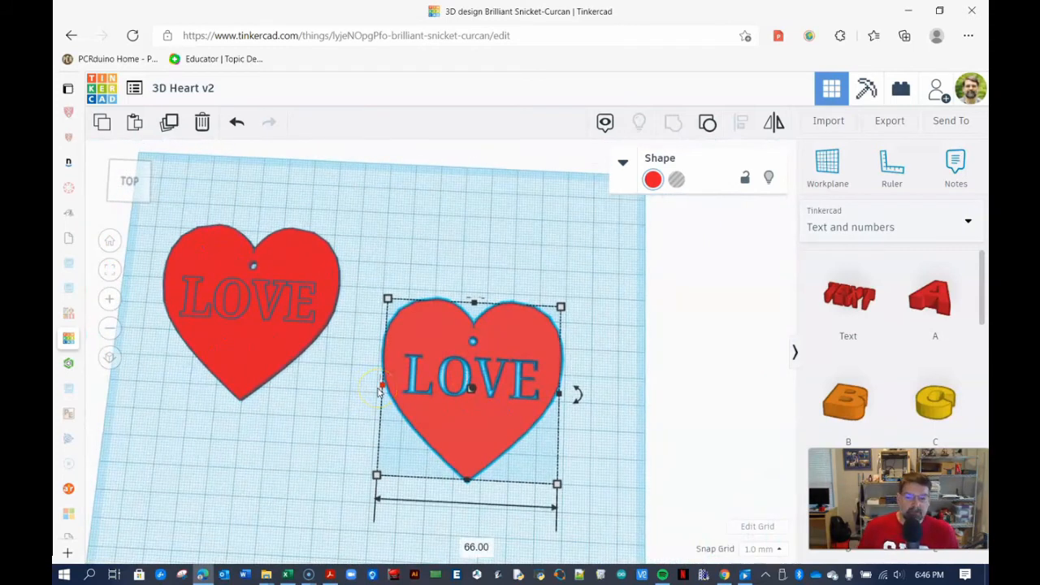
pyautogui.click(458, 377)
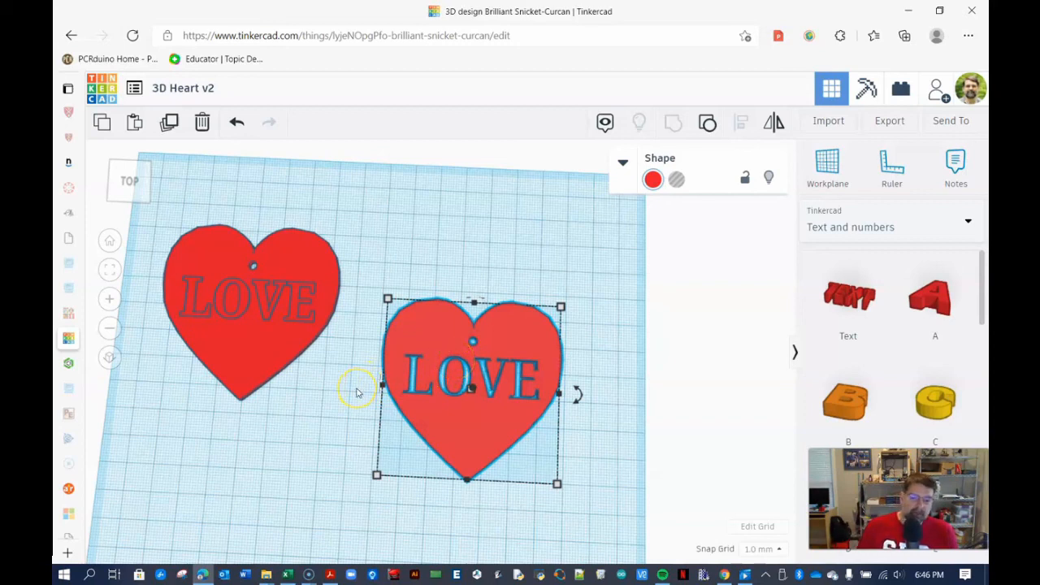
pyautogui.moveTo(341, 405)
pyautogui.mouseDown(button='right')
pyautogui.moveTo(353, 412)
pyautogui.moveTo(347, 387)
pyautogui.mouseUp(button='right')
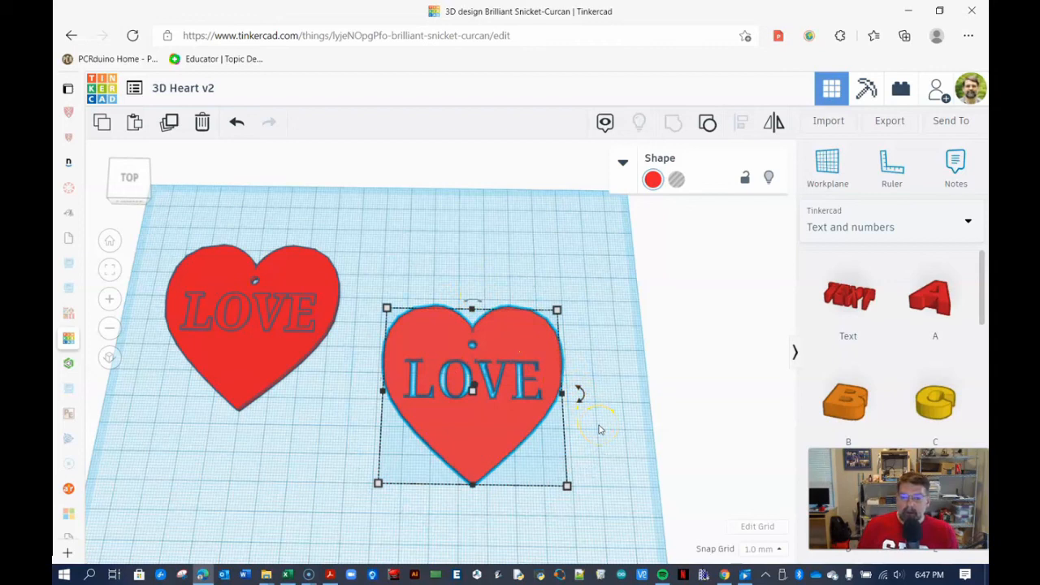
# - Select the cut-out heart, open the export options and close them without downloading
pyautogui.click(415, 276)
pyautogui.click(505, 397)
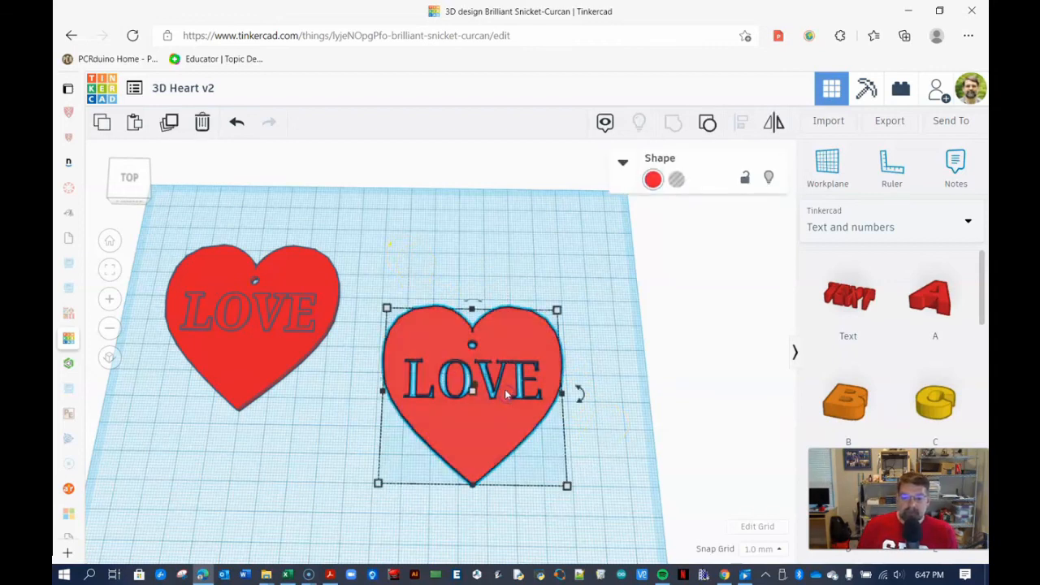
pyautogui.click(890, 121)
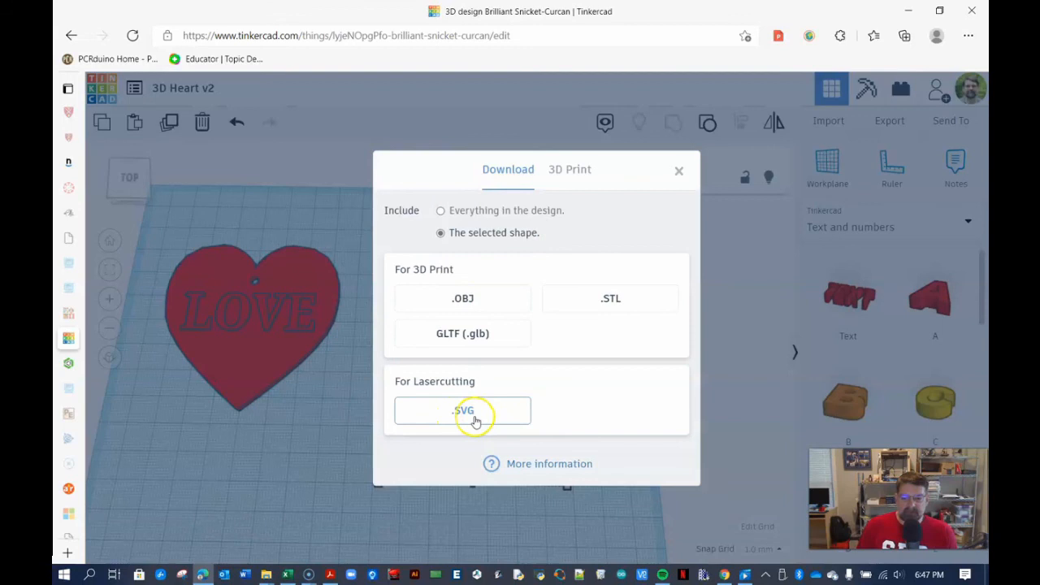
pyautogui.click(354, 439)
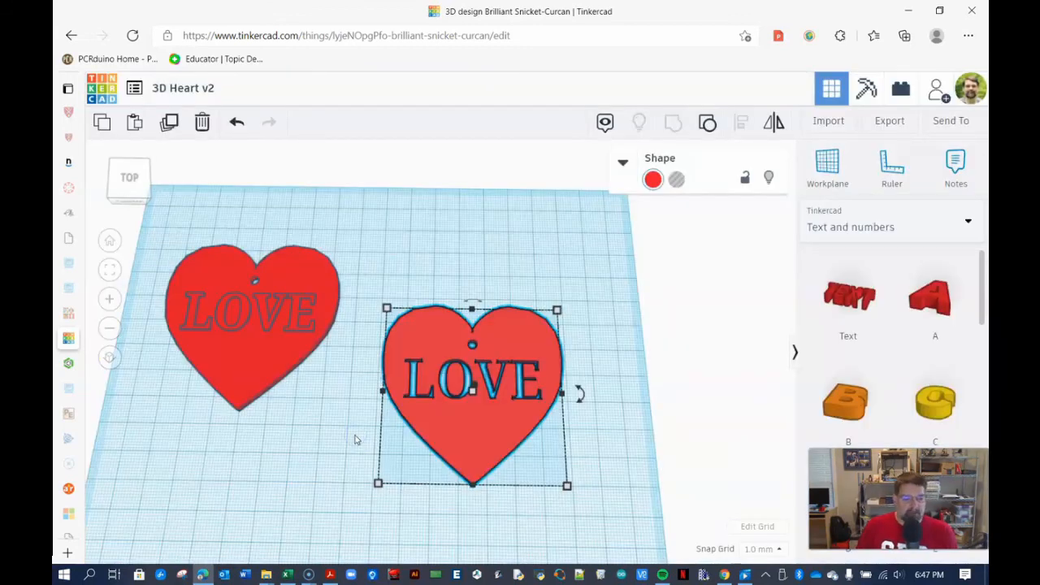